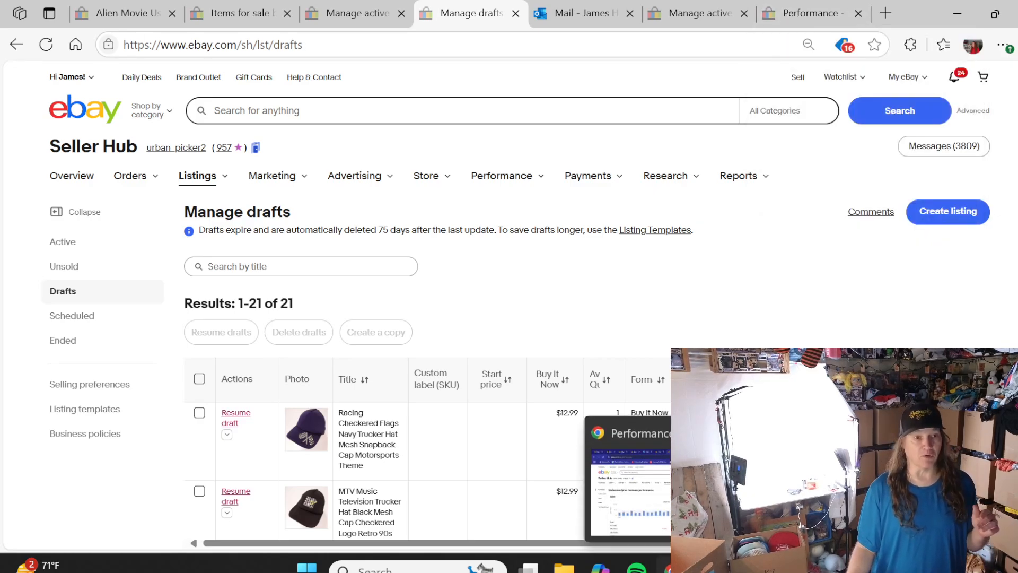
# Switch to the ChatGPT chat in Chrome and copy the suggested title for hat 7, the orange camo Trotter hat
pyautogui.click(670, 566)
pyautogui.click(750, 16)
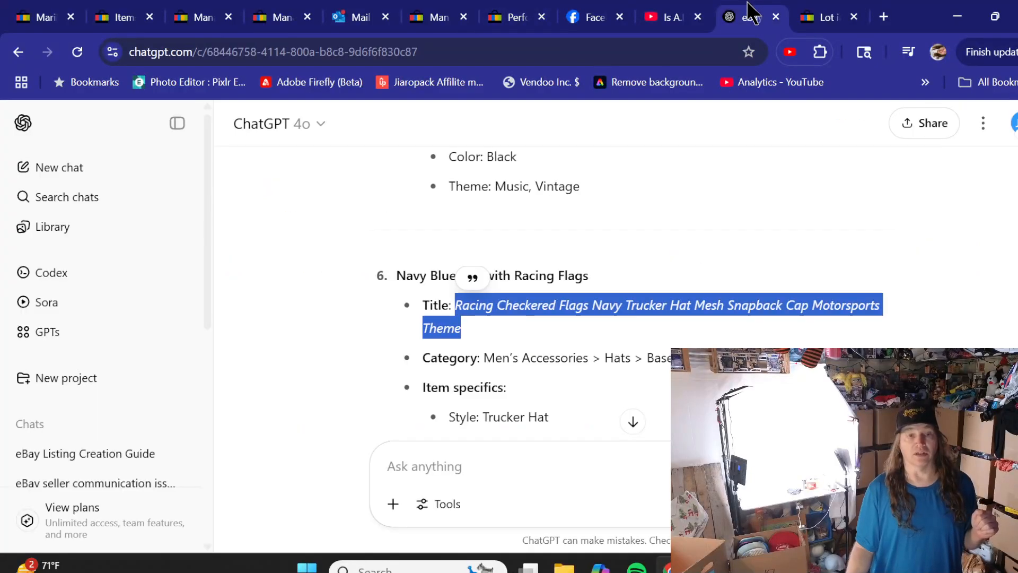
pyautogui.scroll(-3, 293, 264)
pyautogui.scroll(-4, 293, 264)
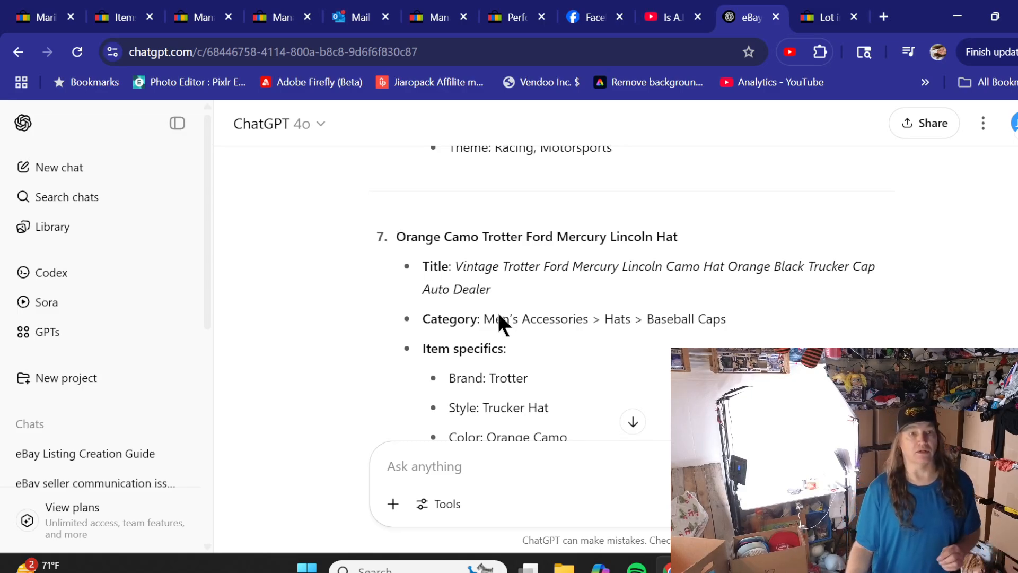
pyautogui.moveTo(490, 289); pyautogui.dragTo(459, 265)
pyautogui.rightClick(513, 283)
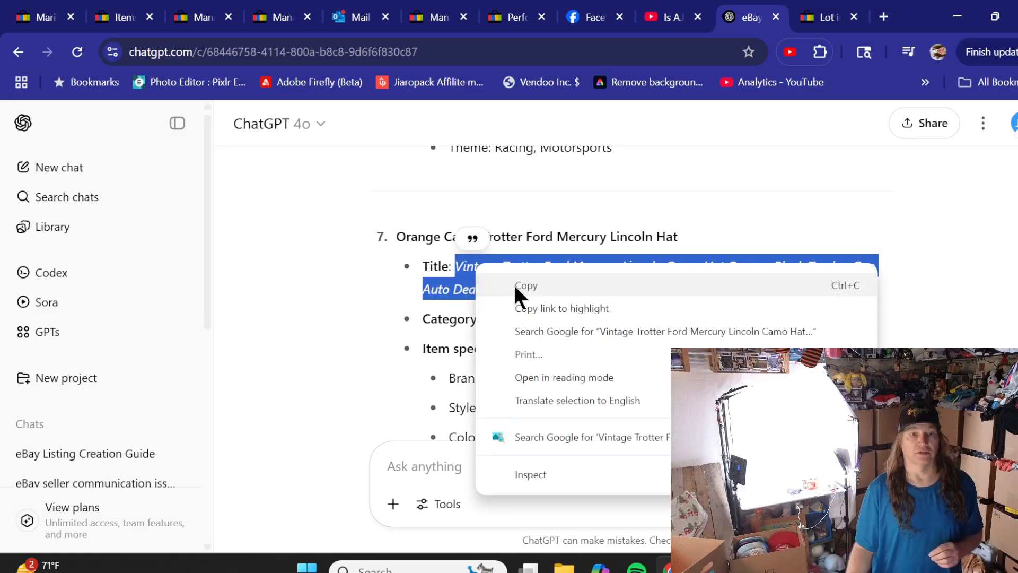
pyautogui.click(513, 285)
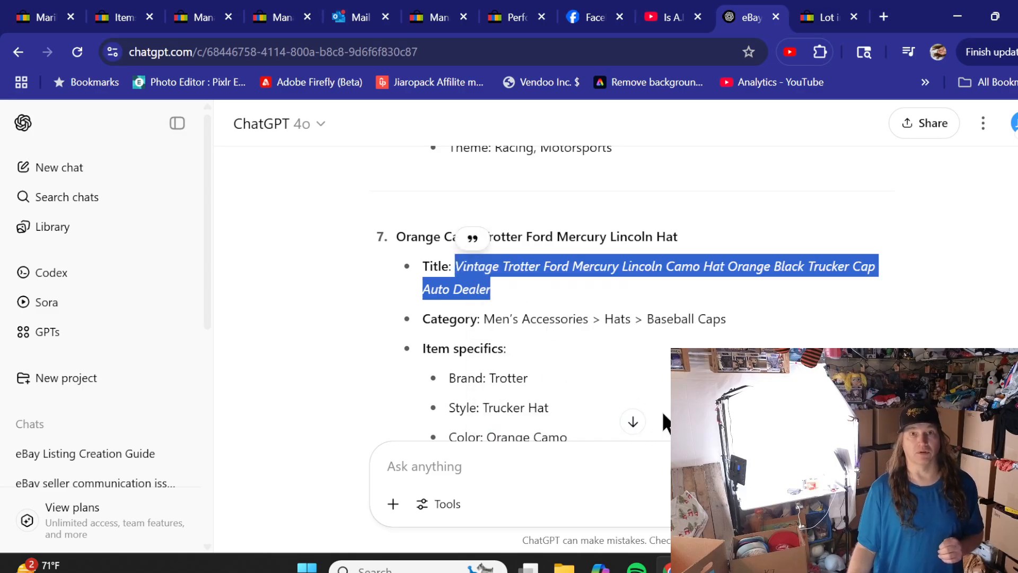
# Return to the eBay drafts and resume the first "Snapback Hat Ball Cap" draft without a photo
pyautogui.hotkey('alt', 'Tab')
pyautogui.scroll(-15, 356, 271)
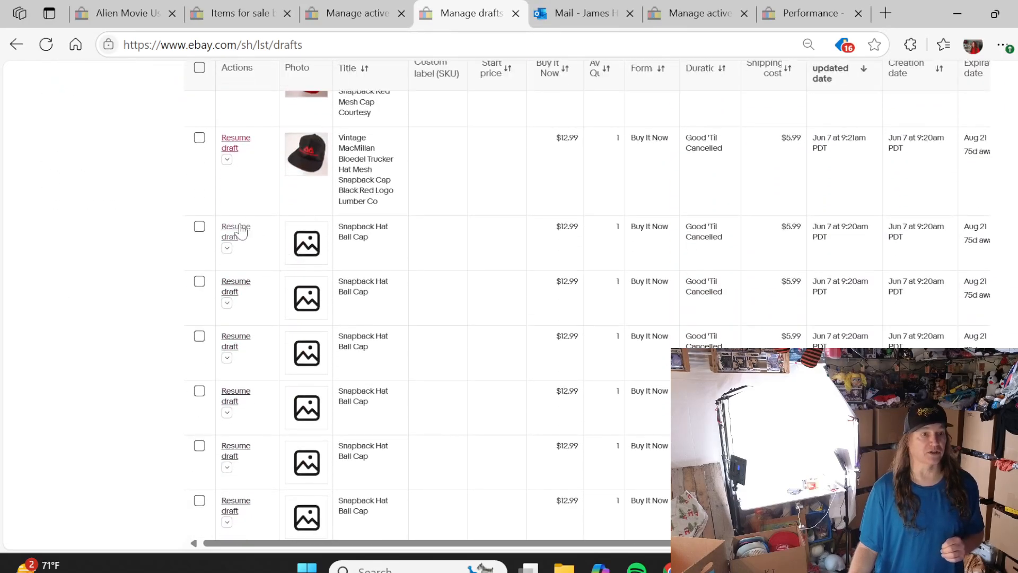
pyautogui.click(239, 227)
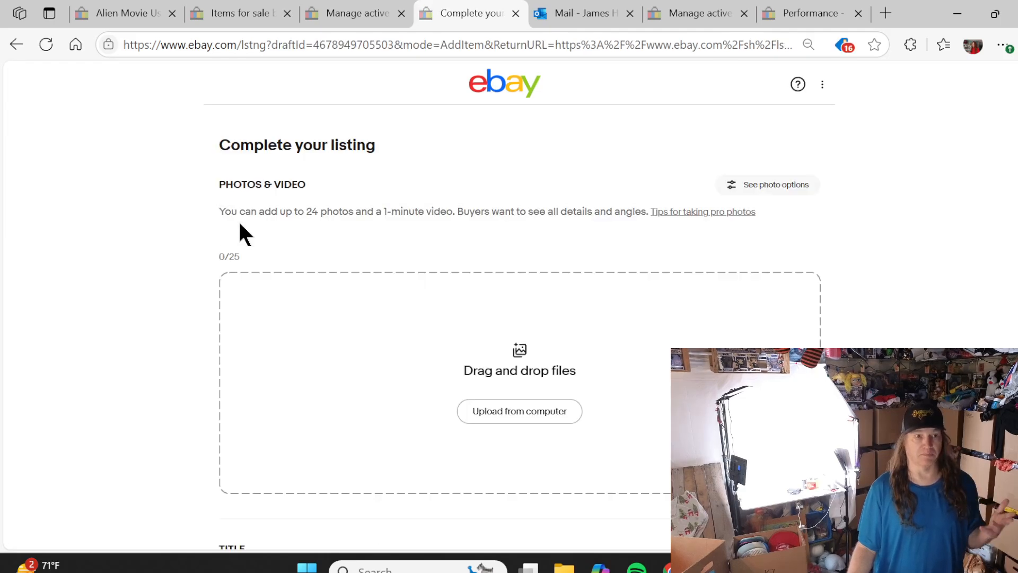
# Open the photo upload and delete the already used photos DSC03606.JPG to DSC03630.JPG from the H104 folder
pyautogui.scroll(-3, 445, 321)
pyautogui.click(542, 245)
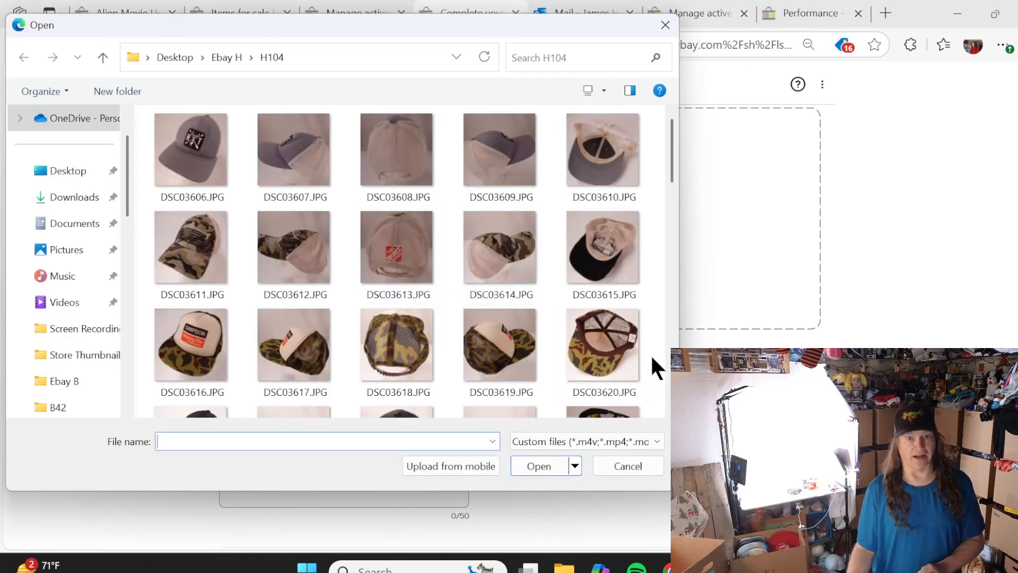
pyautogui.moveTo(653, 353); pyautogui.dragTo(199, 128)
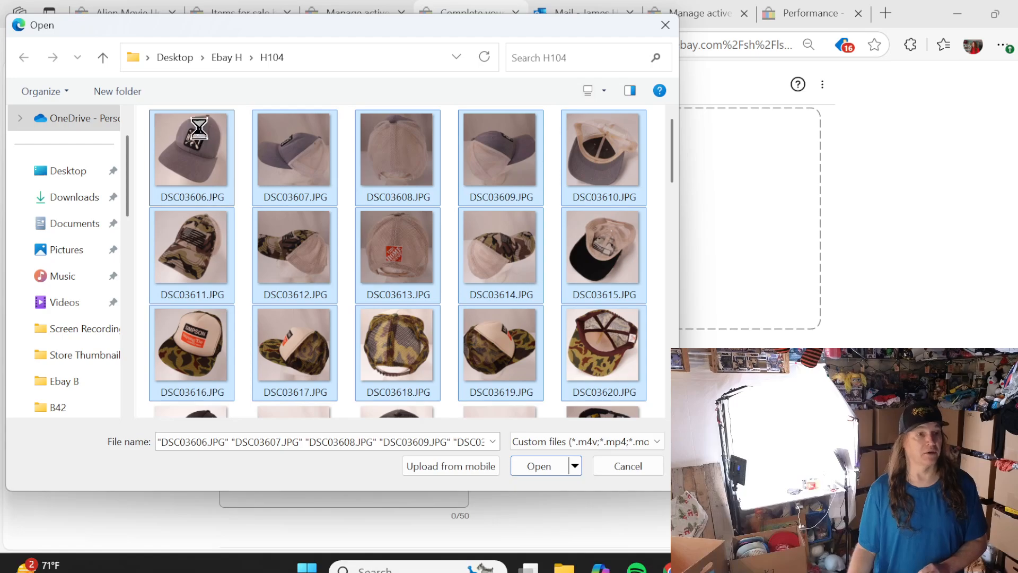
pyautogui.rightClick(199, 130)
pyautogui.click(249, 494)
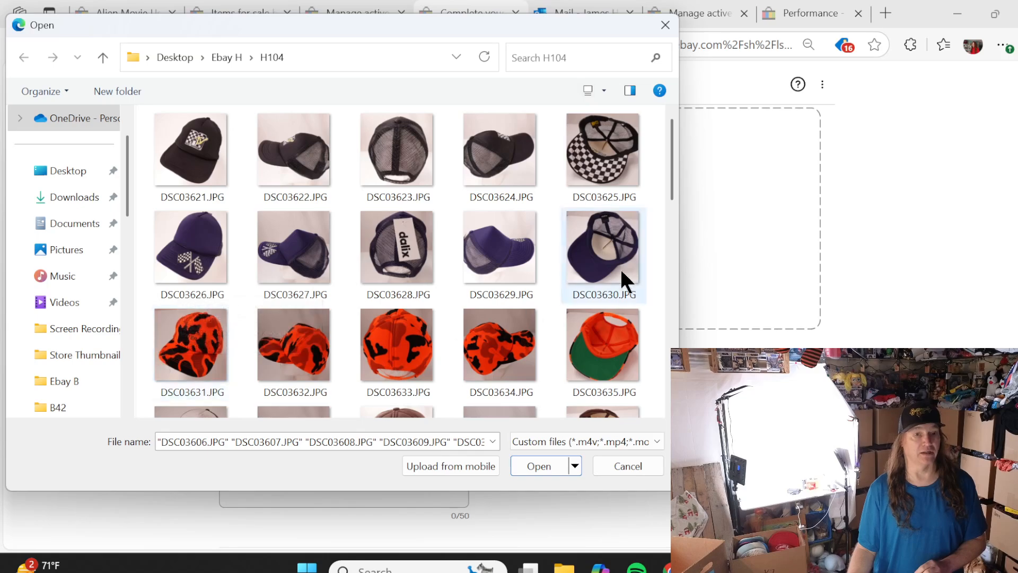
pyautogui.moveTo(652, 297); pyautogui.dragTo(159, 135)
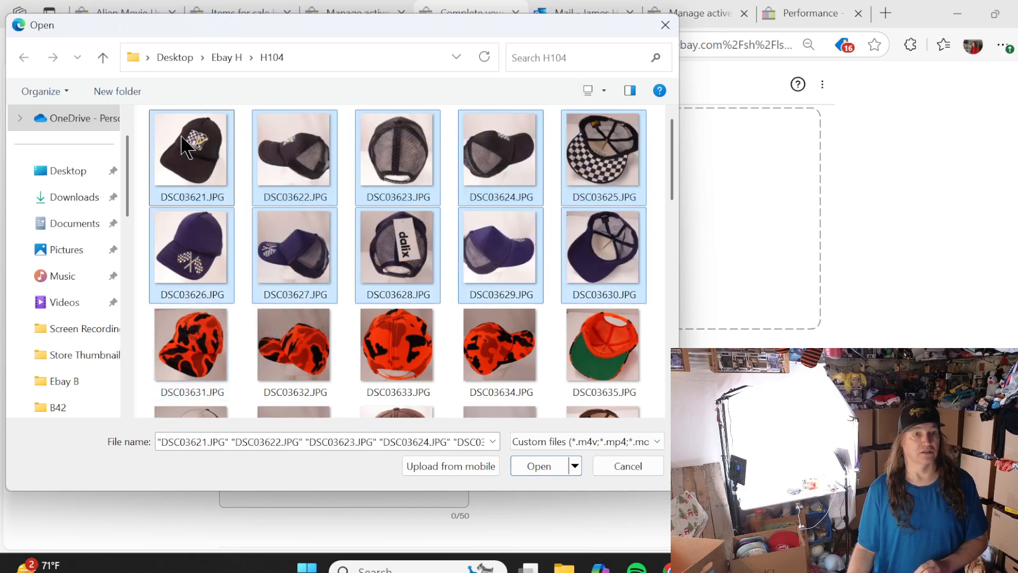
pyautogui.rightClick(182, 137)
pyautogui.click(234, 496)
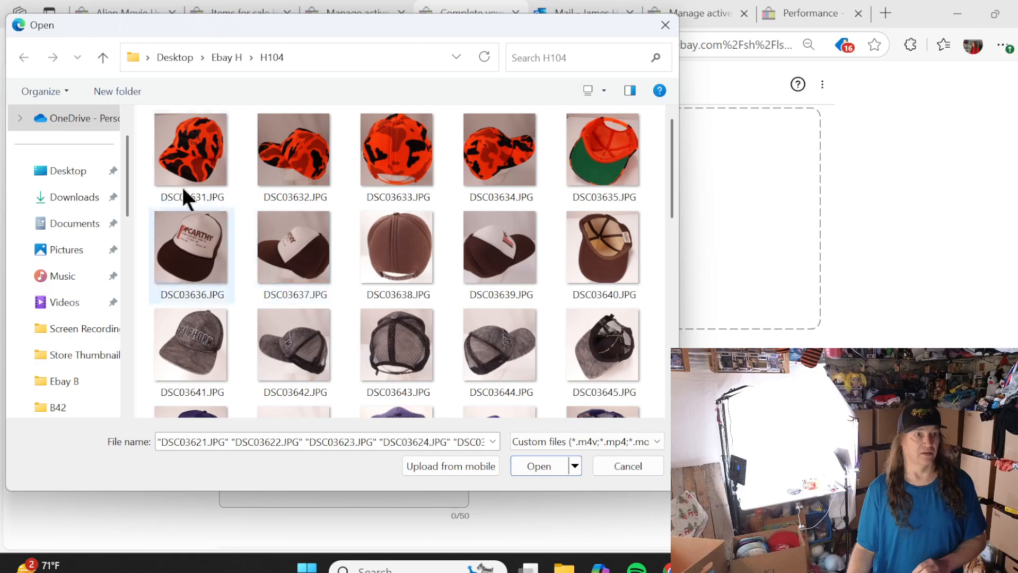
# Upload the orange camo hat photos DSC03631.JPG to DSC03635.JPG and replace the item title with the copied one
pyautogui.moveTo(141, 160); pyautogui.dragTo(596, 142)
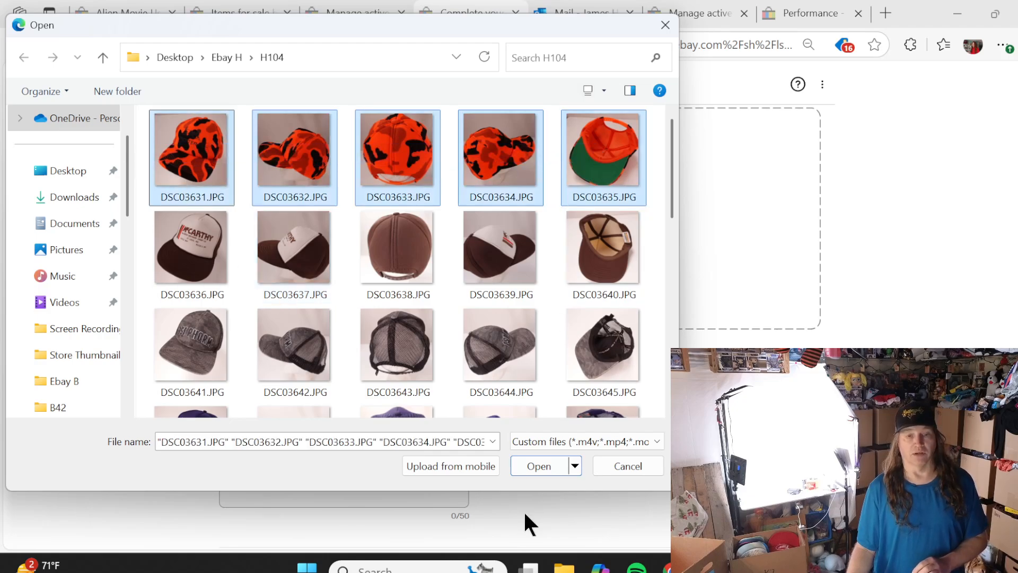
pyautogui.click(546, 465)
pyautogui.scroll(-3, 192, 256)
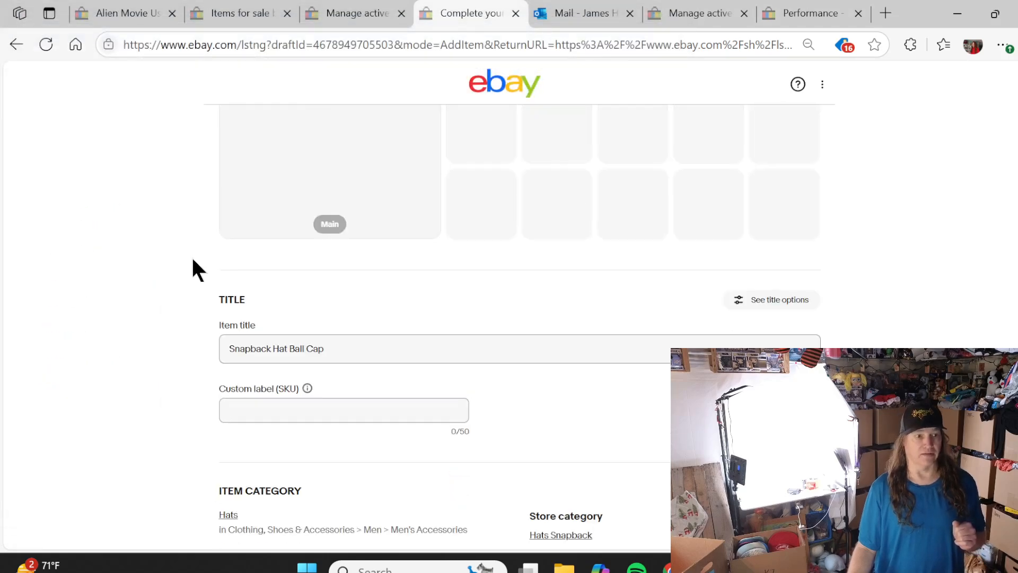
pyautogui.tripleClick(264, 274)
pyautogui.rightClick(262, 268)
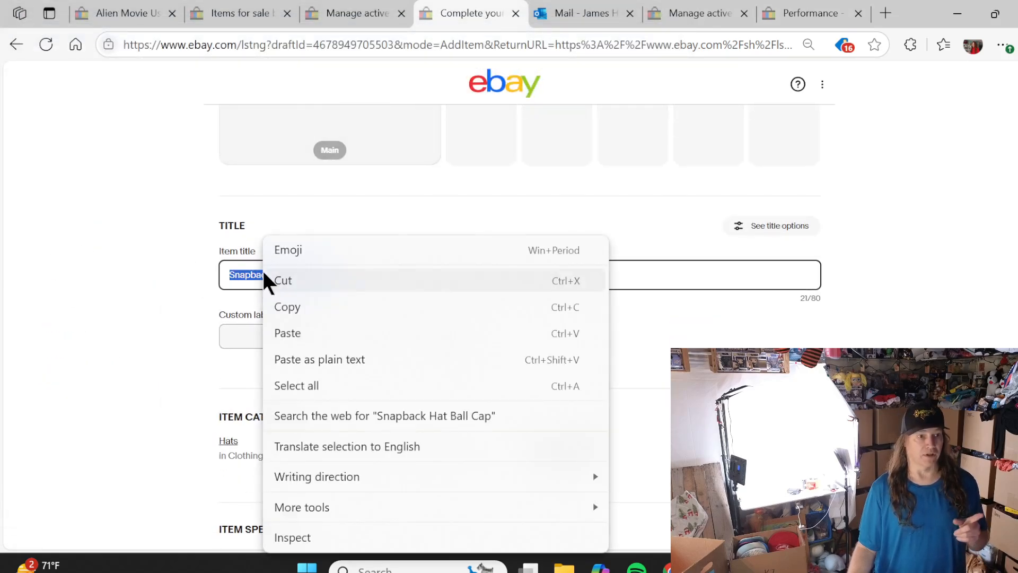
pyautogui.click(302, 326)
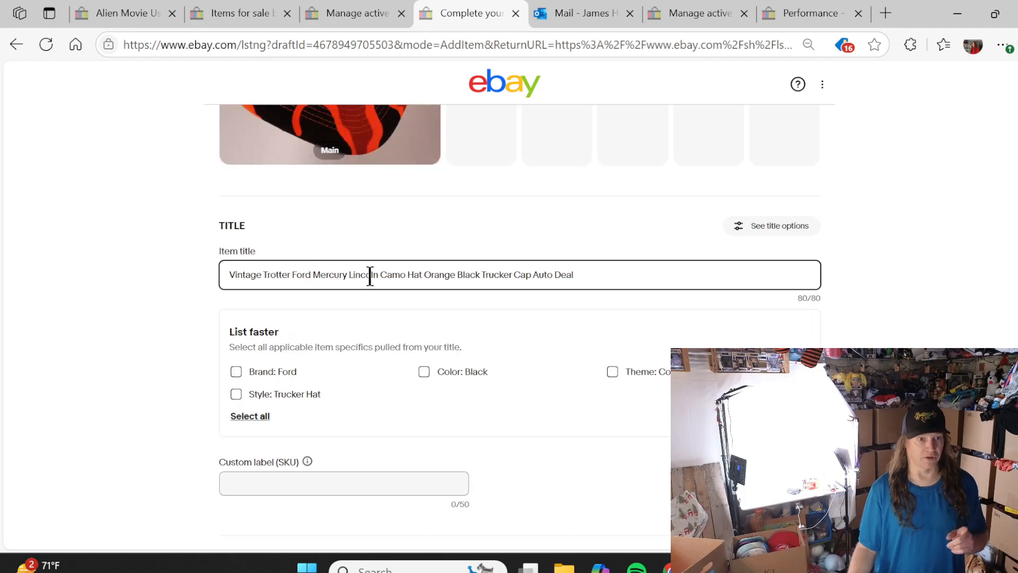
# Remove "Ford Mercury Lincoln" from the item title and complete its ending to "Auto Dealership"
pyautogui.moveTo(378, 275); pyautogui.dragTo(298, 274)
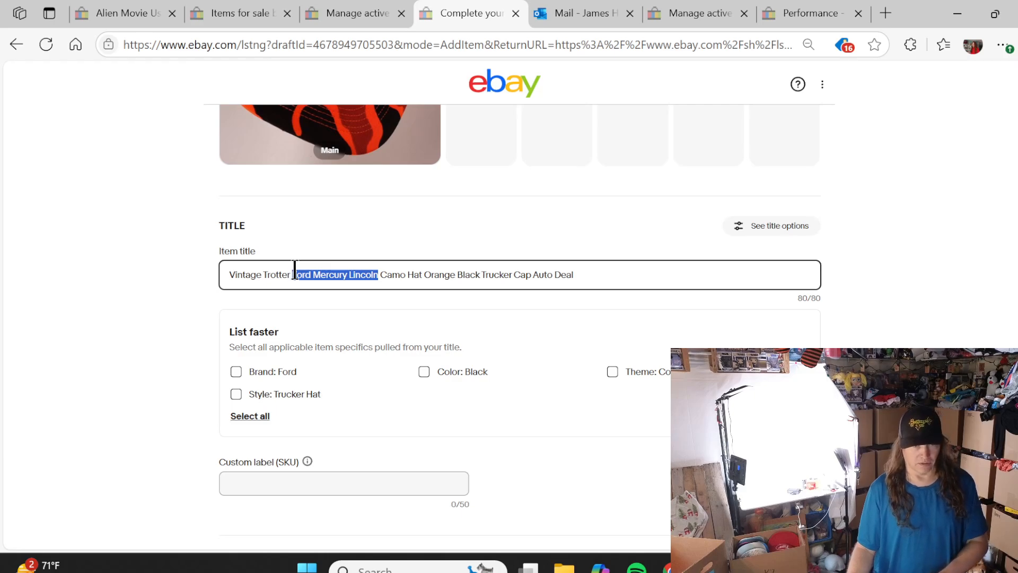
pyautogui.moveTo(295, 275); pyautogui.dragTo(290, 274)
pyautogui.press('BackSpace')
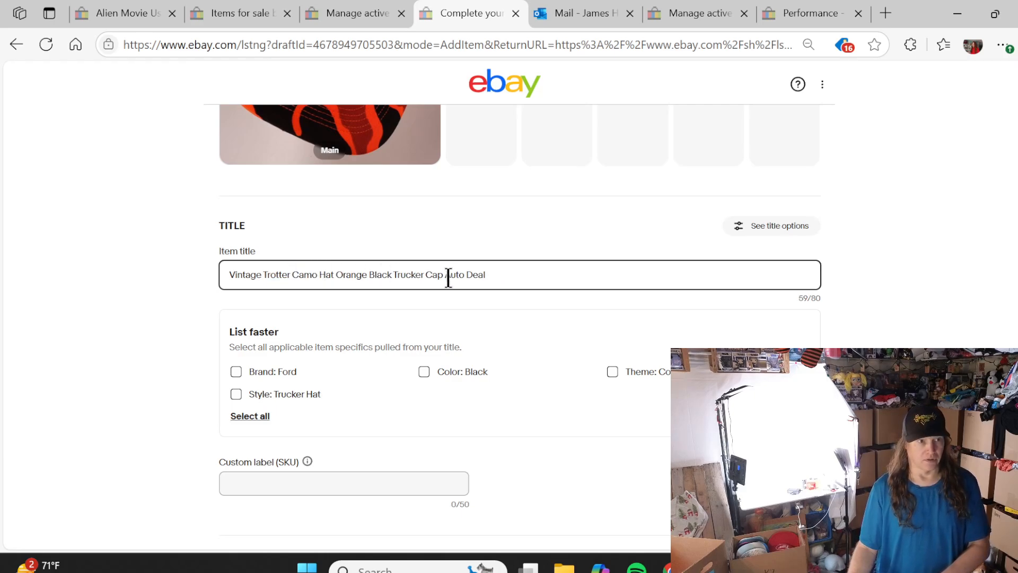
pyautogui.click(535, 273)
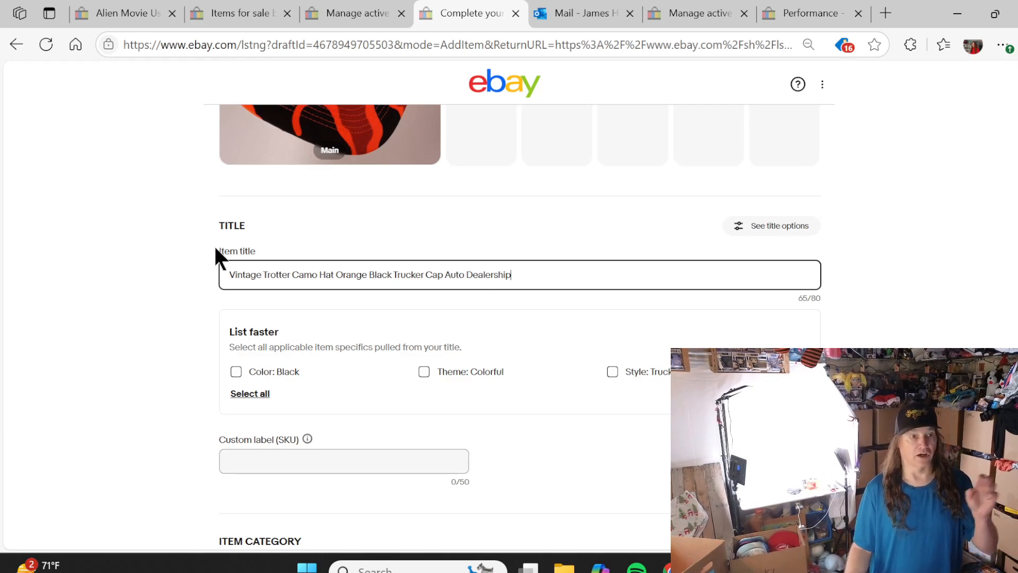
pyautogui.click(183, 262)
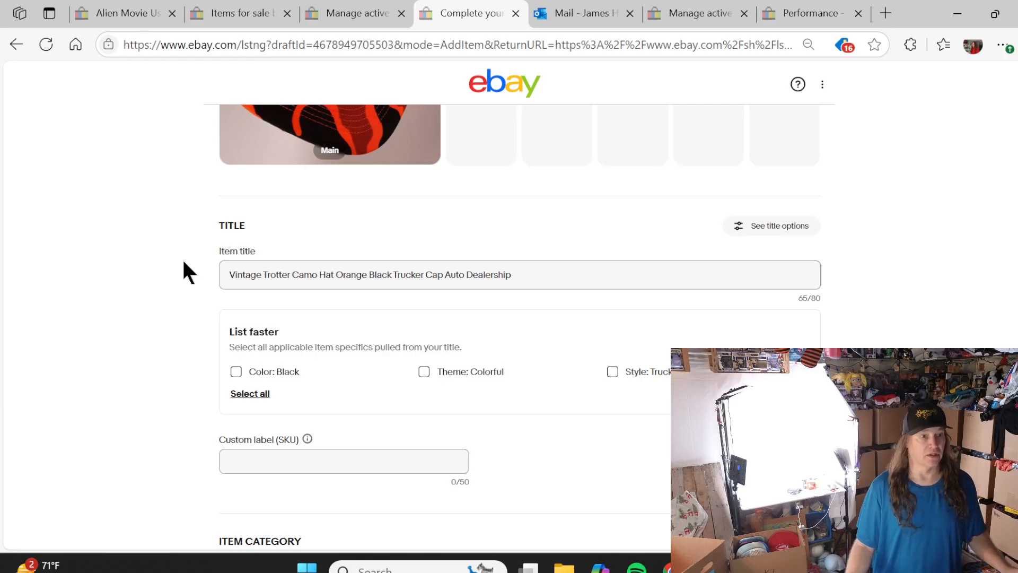
# Apply the suggested item specific "Style: Trucker Hat" and save the listing as a draft
pyautogui.scroll(-1, 183, 258)
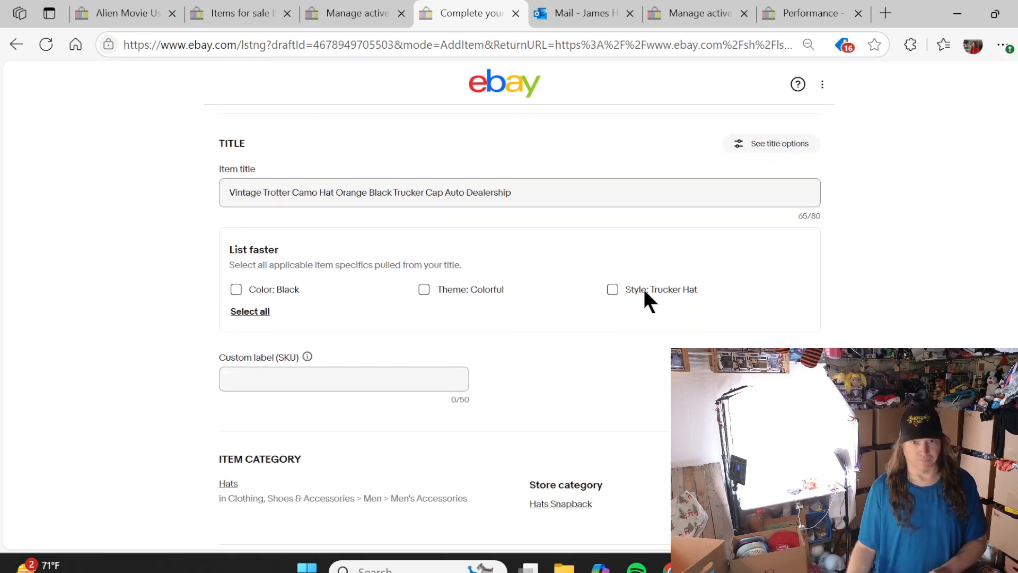
pyautogui.click(614, 289)
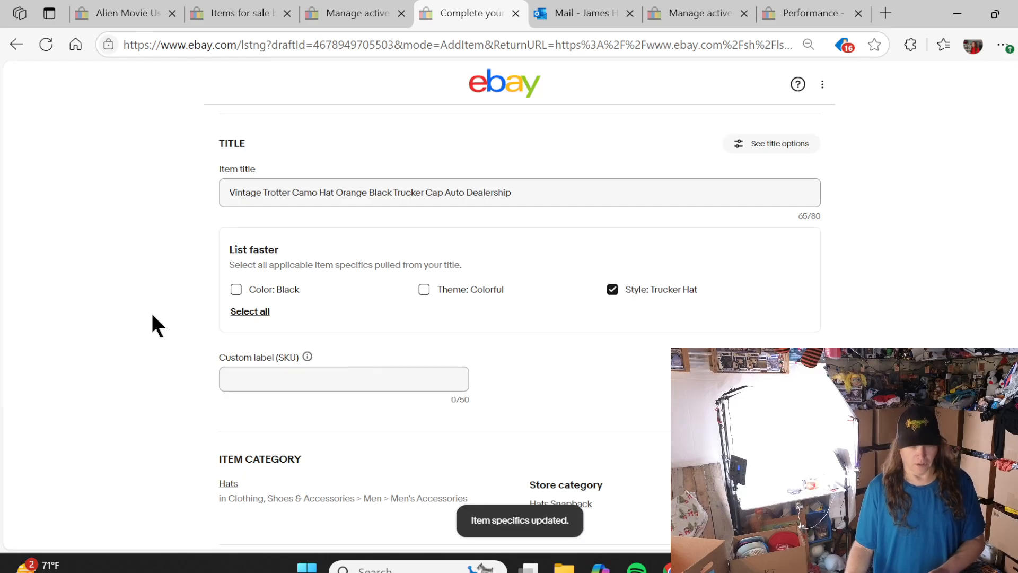
pyautogui.scroll(-20, 153, 315)
pyautogui.click(531, 324)
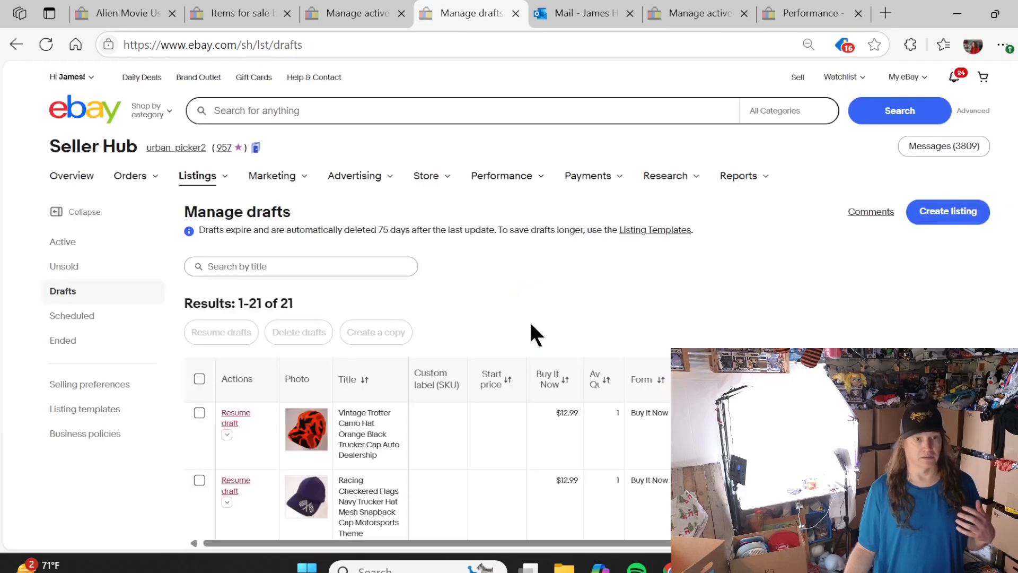
# Resume the next "Snapback Hat Ball Cap" draft without a photo from the drafts list
pyautogui.scroll(-8, 489, 298)
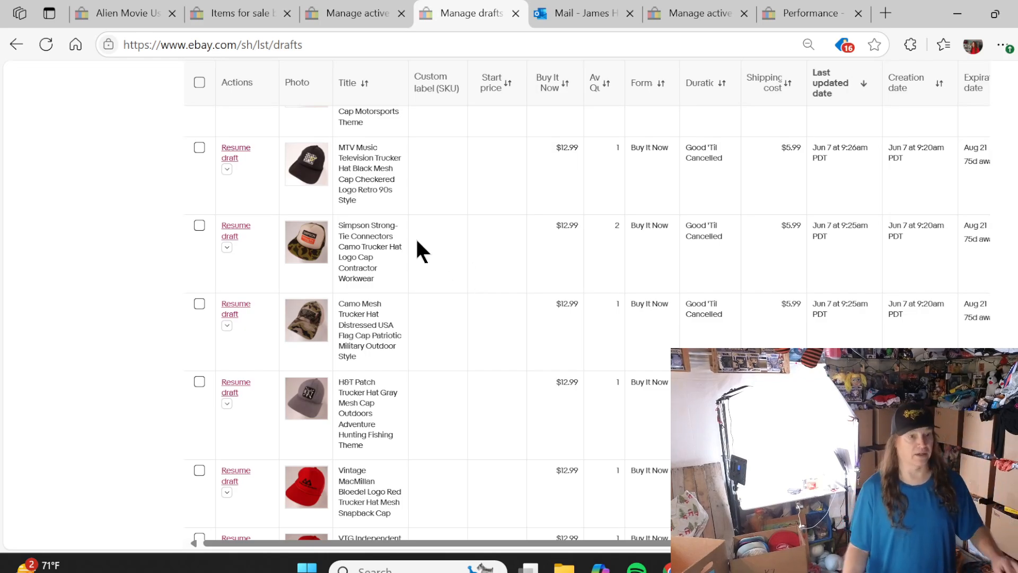
pyautogui.scroll(-8, 414, 236)
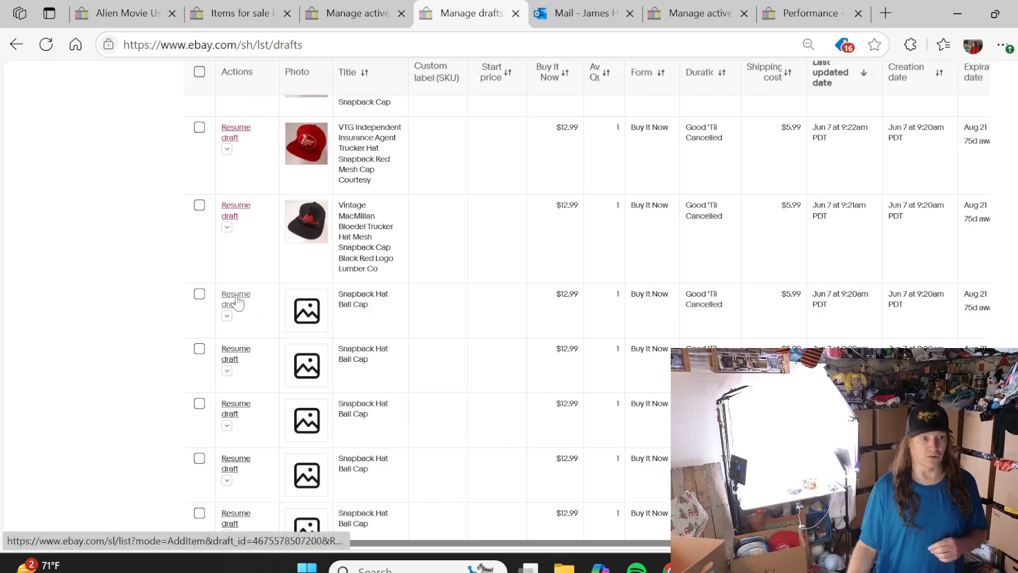
pyautogui.click(236, 297)
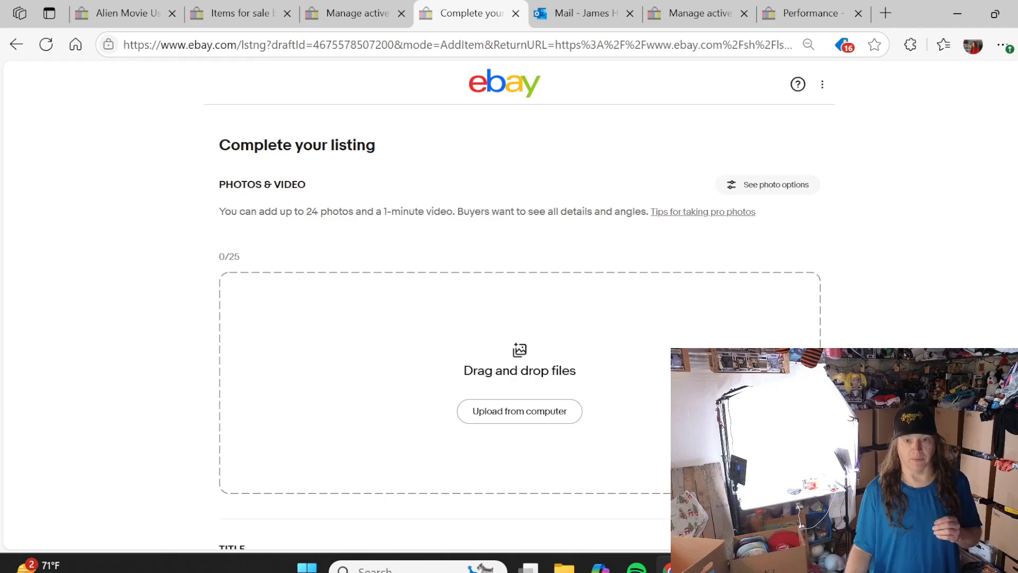
# Switch to ChatGPT, check the end of the hat suggestions and start a new chat
pyautogui.click(669, 566)
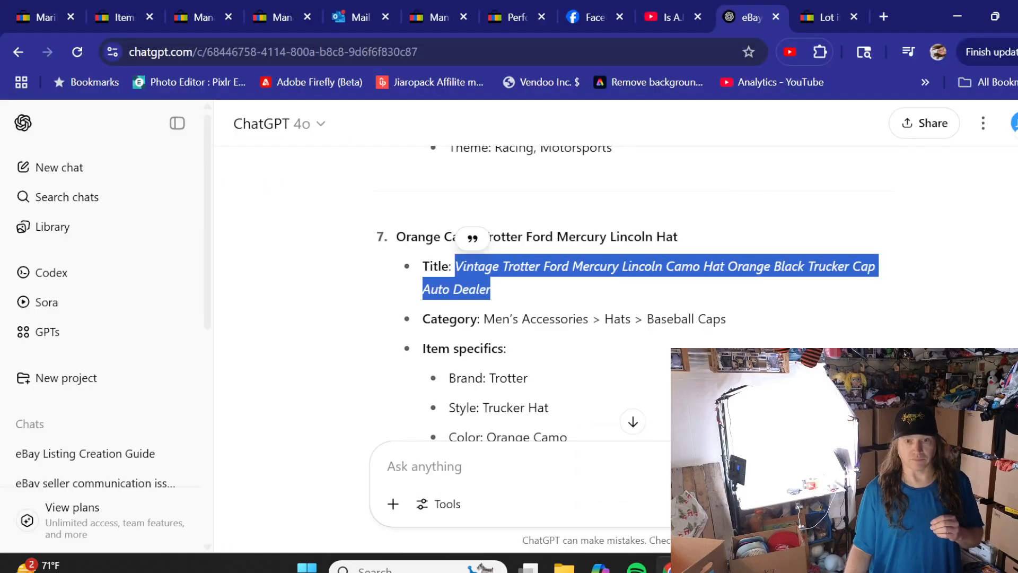
pyautogui.scroll(-5, 451, 366)
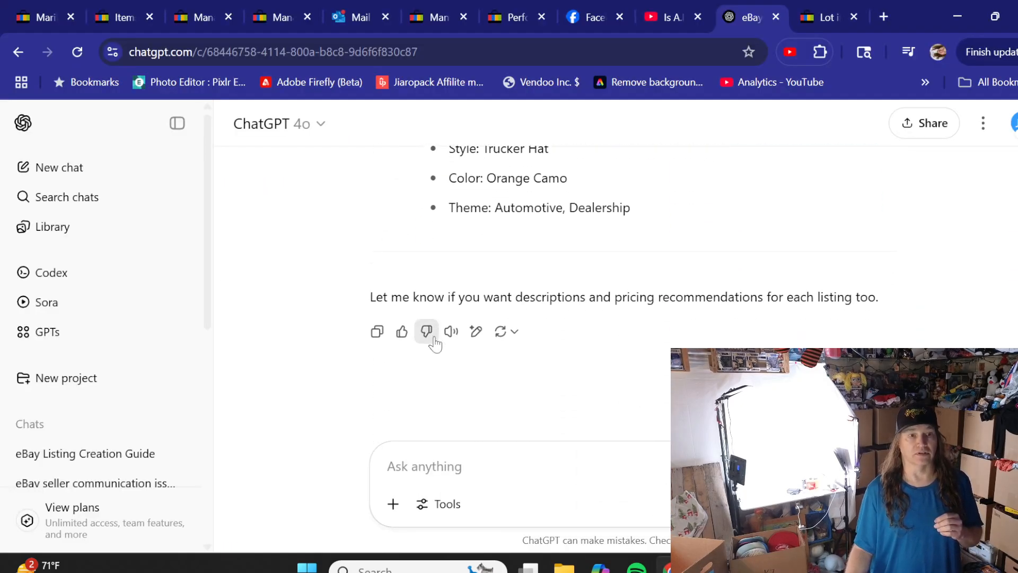
pyautogui.scroll(4, 431, 342)
pyautogui.scroll(3, 432, 342)
pyautogui.scroll(-3, 389, 300)
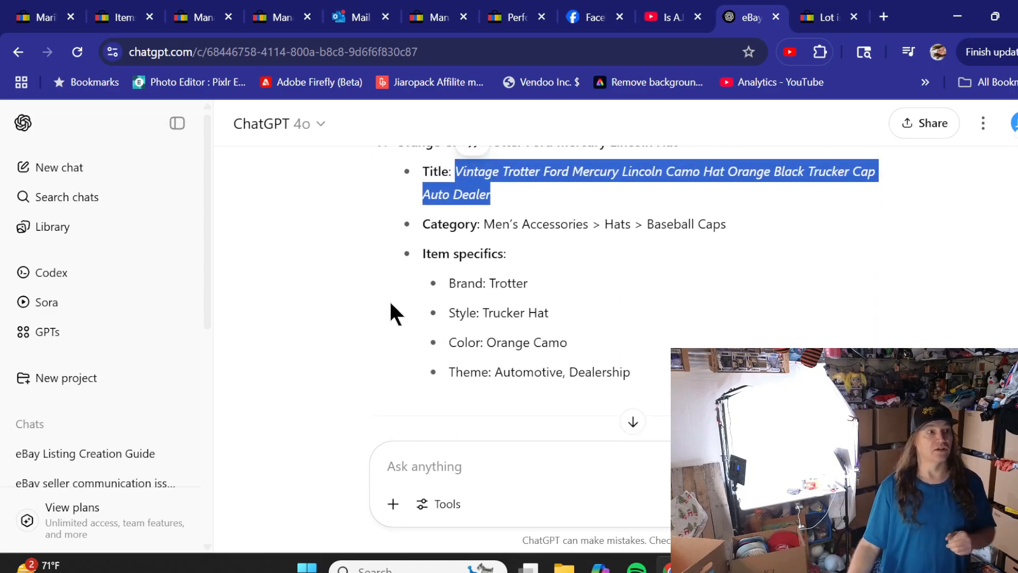
pyautogui.click(73, 168)
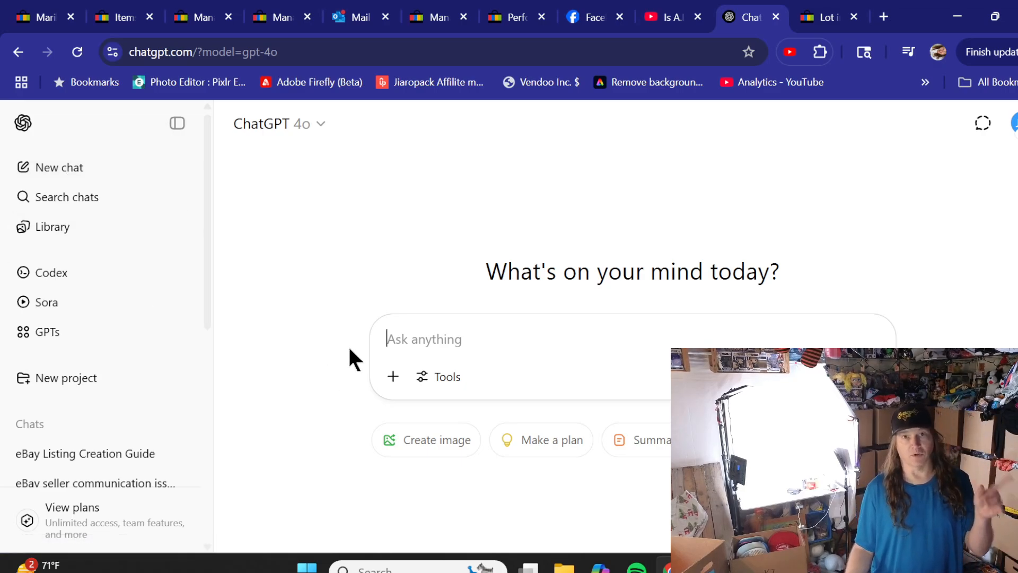
# Attach the front photos of eight hats from folder H104 to the chat: every fifth file from DSC03636.JPG through DSC03671.JPG
pyautogui.click(393, 377)
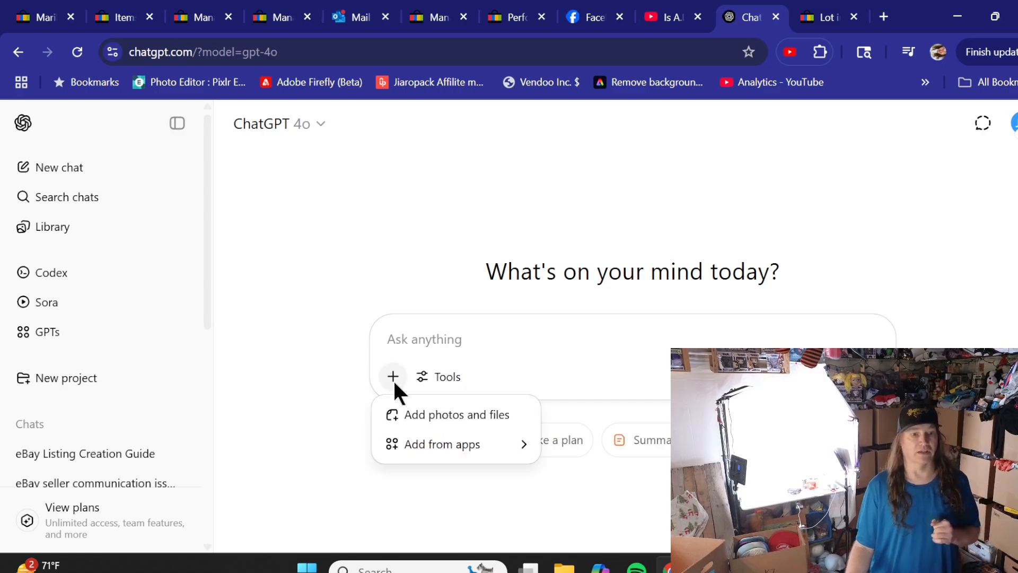
pyautogui.click(436, 417)
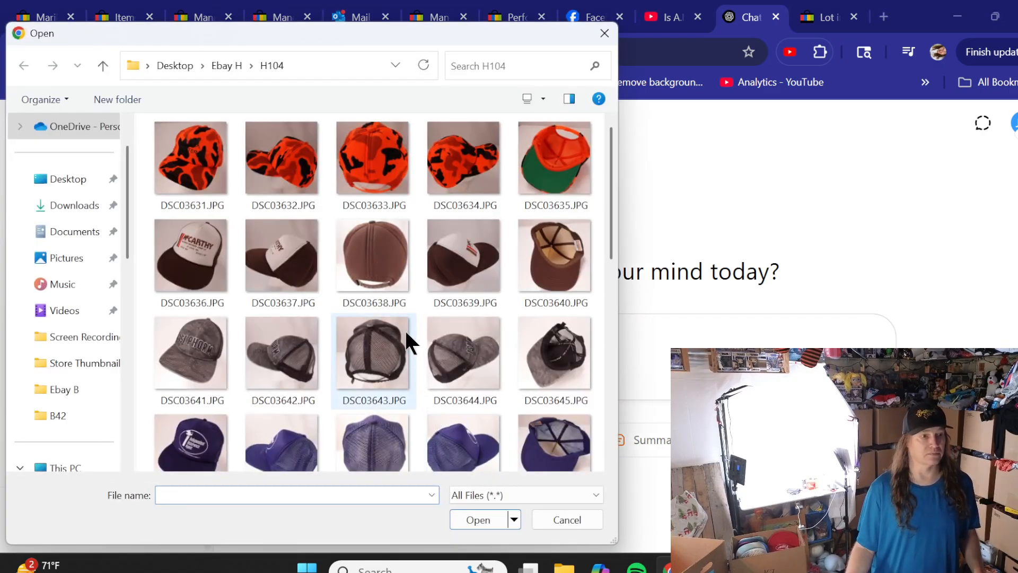
pyautogui.click(209, 259)
pyautogui.keyDown('ctrl'); pyautogui.click(203, 337); pyautogui.keyUp('ctrl')
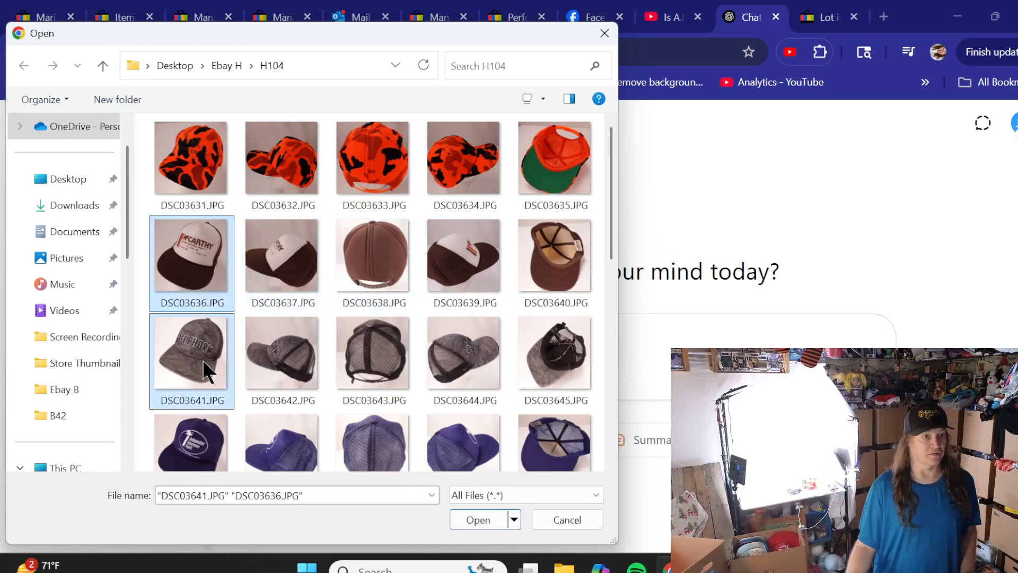
pyautogui.keyDown('ctrl'); pyautogui.click(208, 438); pyautogui.keyUp('ctrl')
pyautogui.scroll(-4, 187, 319)
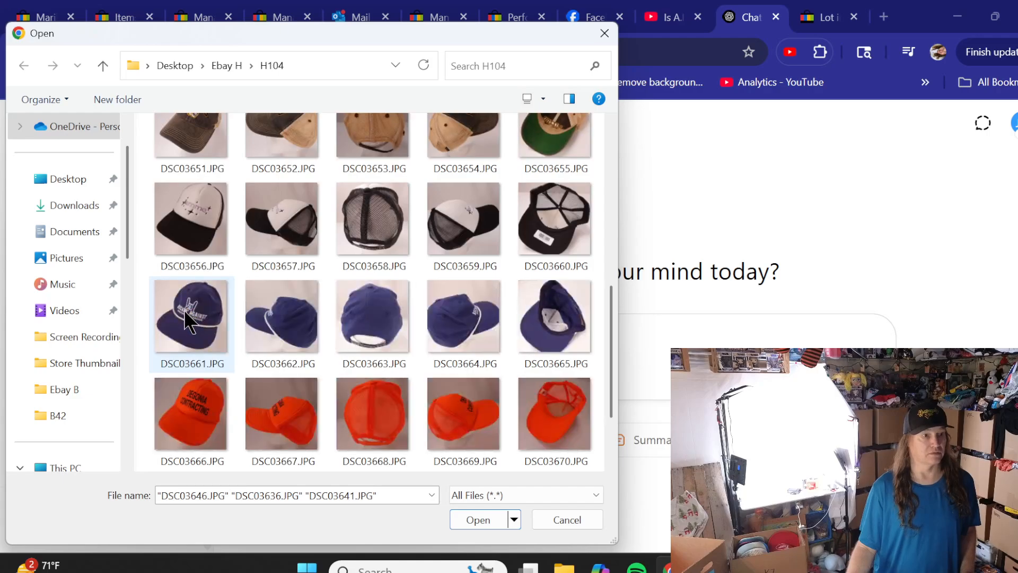
pyautogui.scroll(1, 187, 319)
pyautogui.keyDown('ctrl'); pyautogui.click(189, 267); pyautogui.keyUp('ctrl')
pyautogui.keyDown('ctrl'); pyautogui.click(200, 351); pyautogui.keyUp('ctrl')
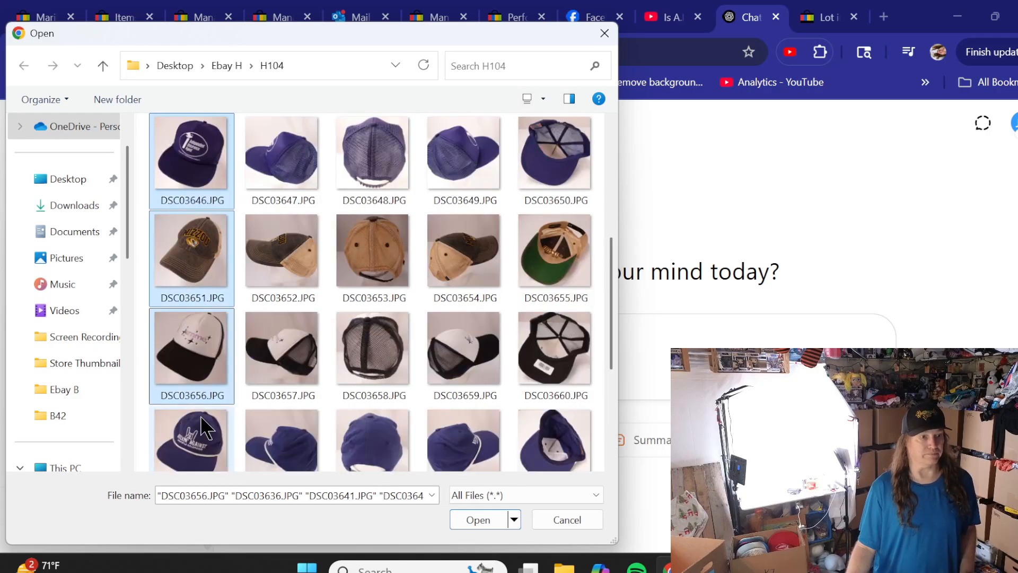
pyautogui.keyDown('ctrl'); pyautogui.click(204, 424); pyautogui.keyUp('ctrl')
pyautogui.scroll(-2, 211, 286)
pyautogui.keyDown('ctrl'); pyautogui.click(206, 310); pyautogui.keyUp('ctrl')
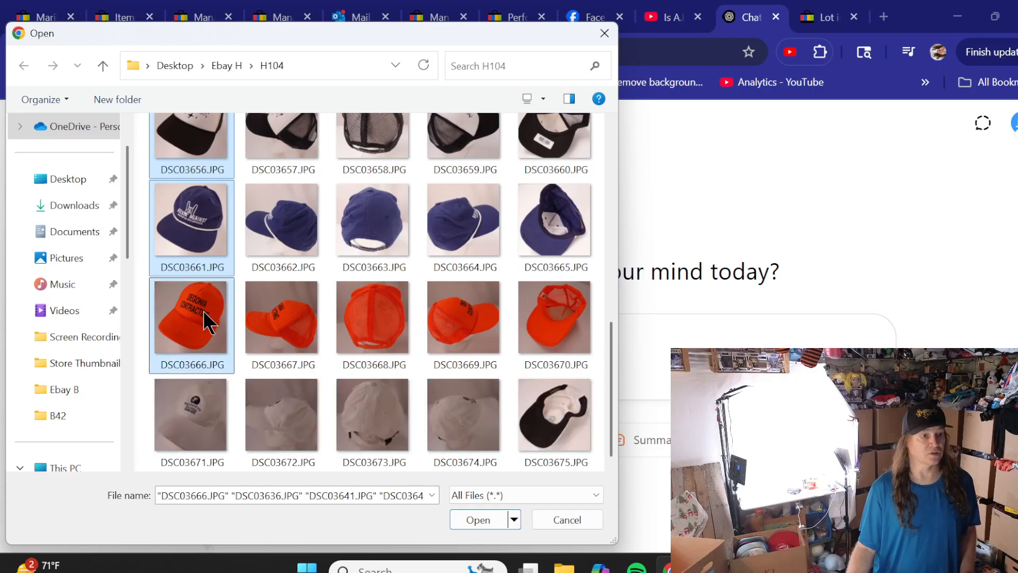
pyautogui.keyDown('ctrl'); pyautogui.click(202, 395); pyautogui.keyUp('ctrl')
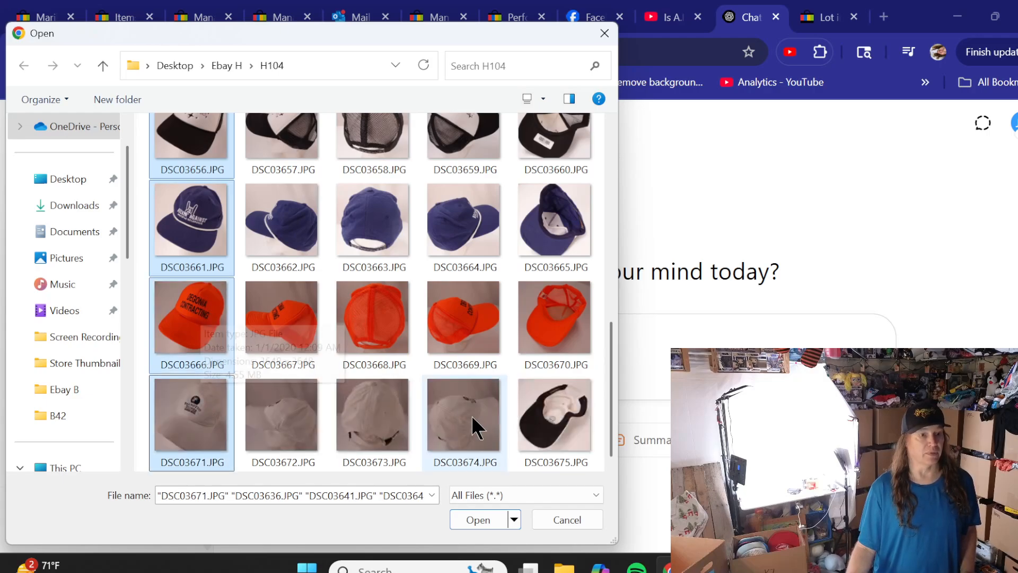
pyautogui.click(492, 515)
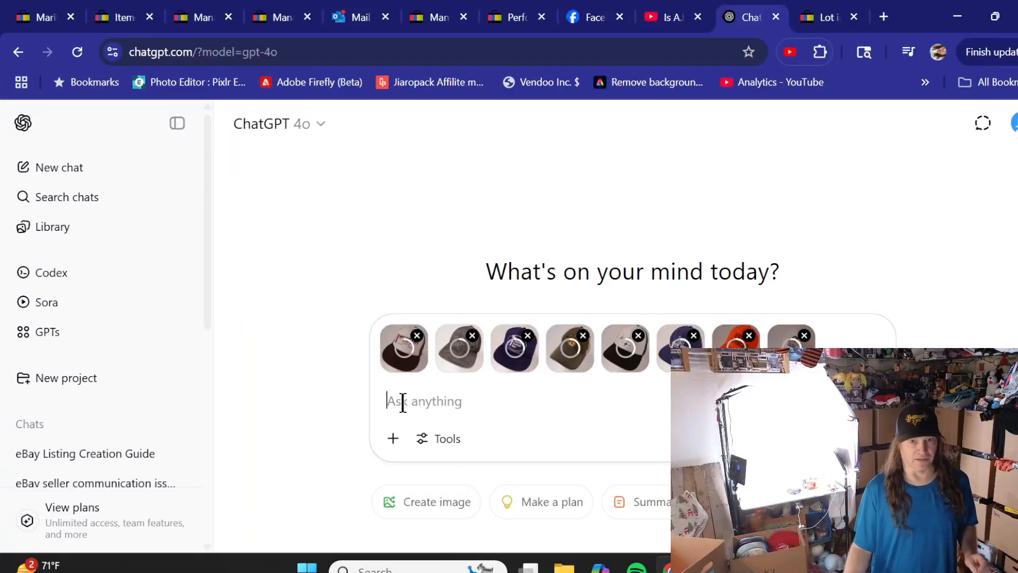
# Send the prompt "Can you create and ebay listing title for each picture" with the attached hat photos
pyautogui.write('C')
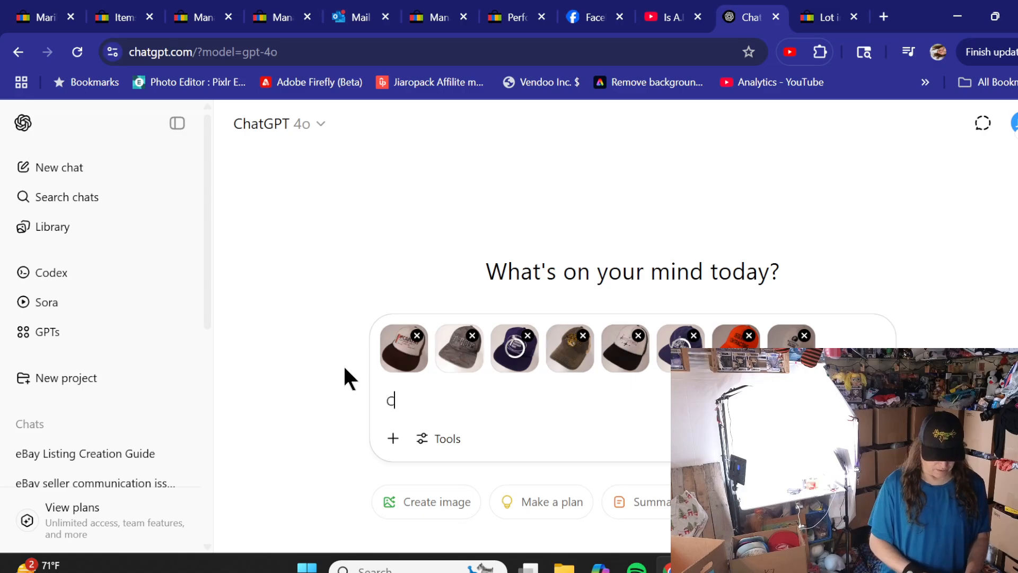
pyautogui.write('an you c')
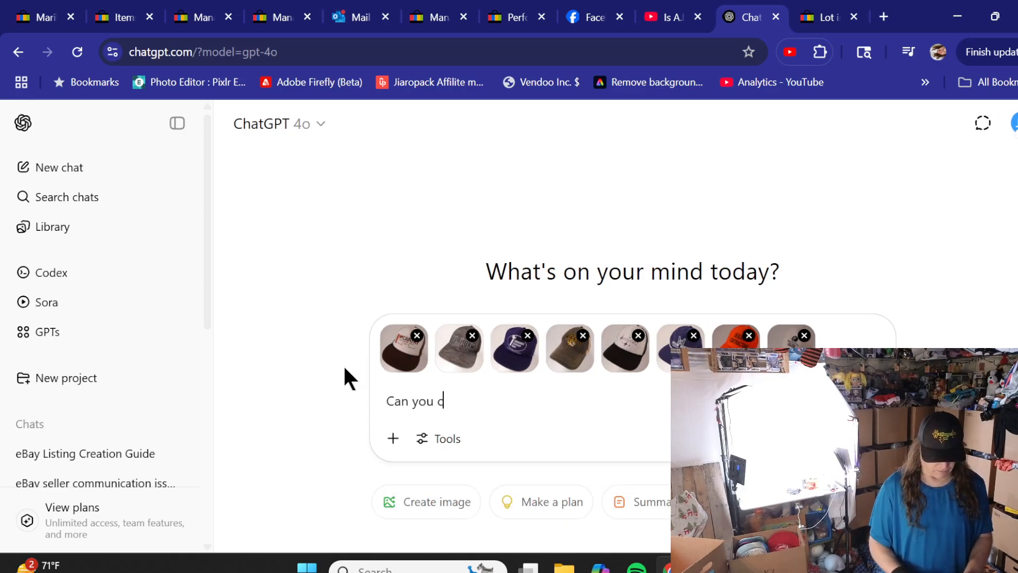
pyautogui.write('reate and')
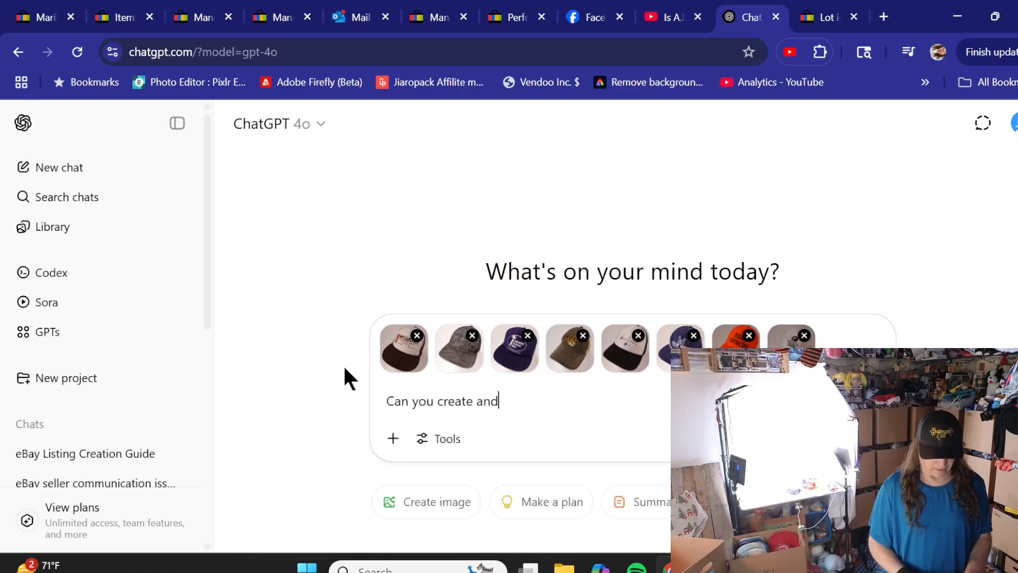
pyautogui.write(' ebay tit')
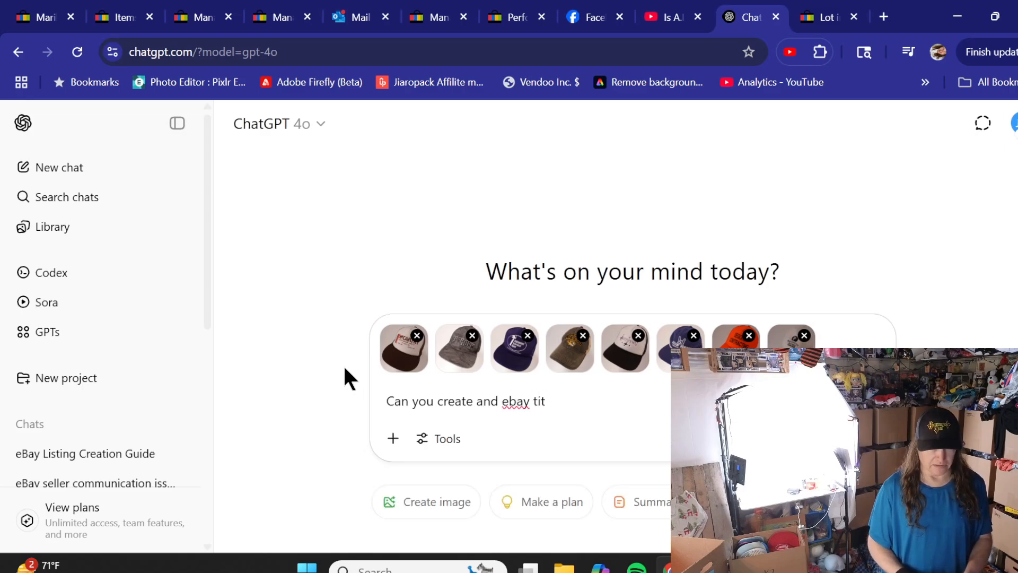
pyautogui.press('BackSpace')
pyautogui.press('BackSpace')
pyautogui.press('BackSpace')
pyautogui.write('lis')
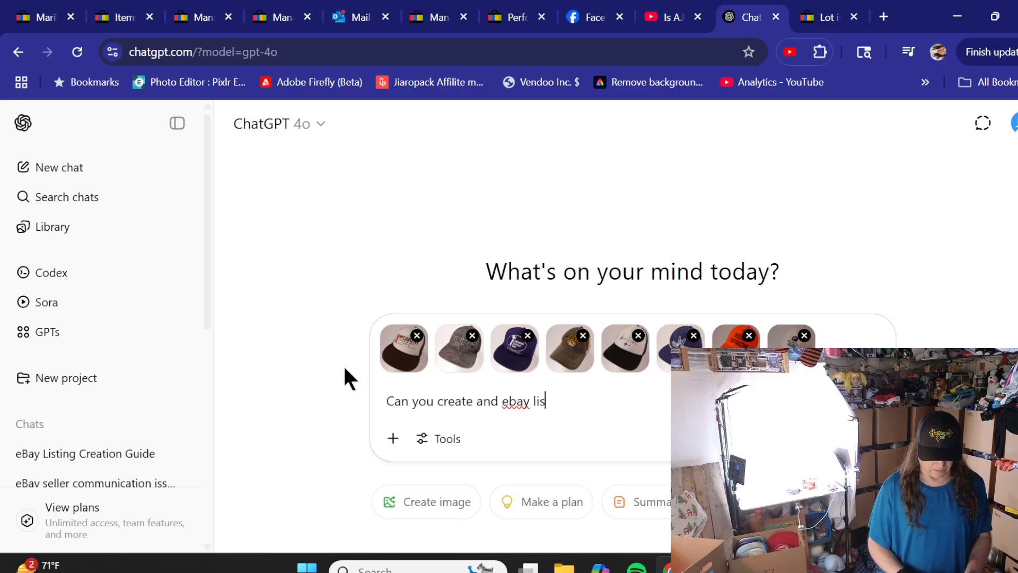
pyautogui.write('ting title for each pict')
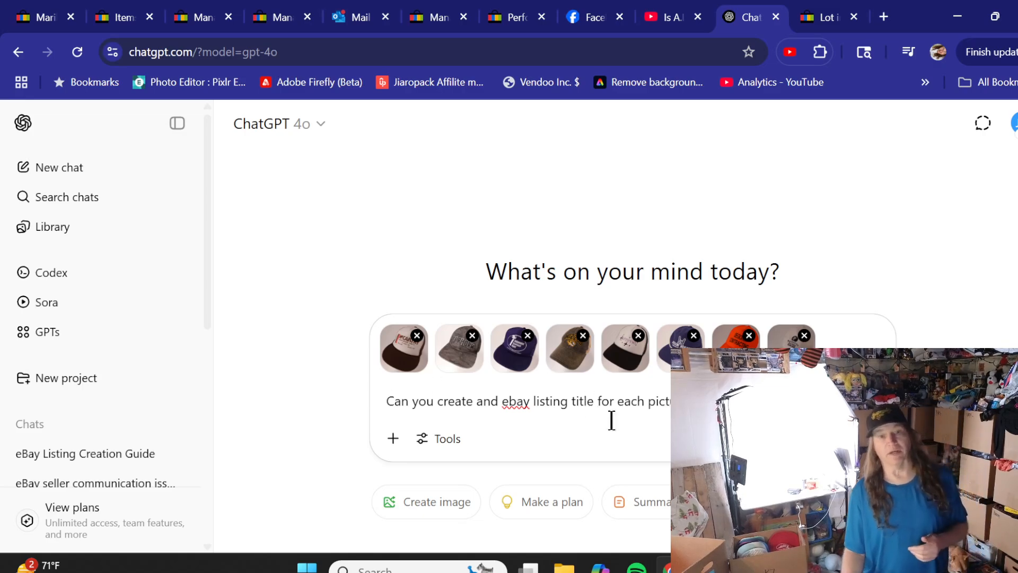
pyautogui.press('Return')
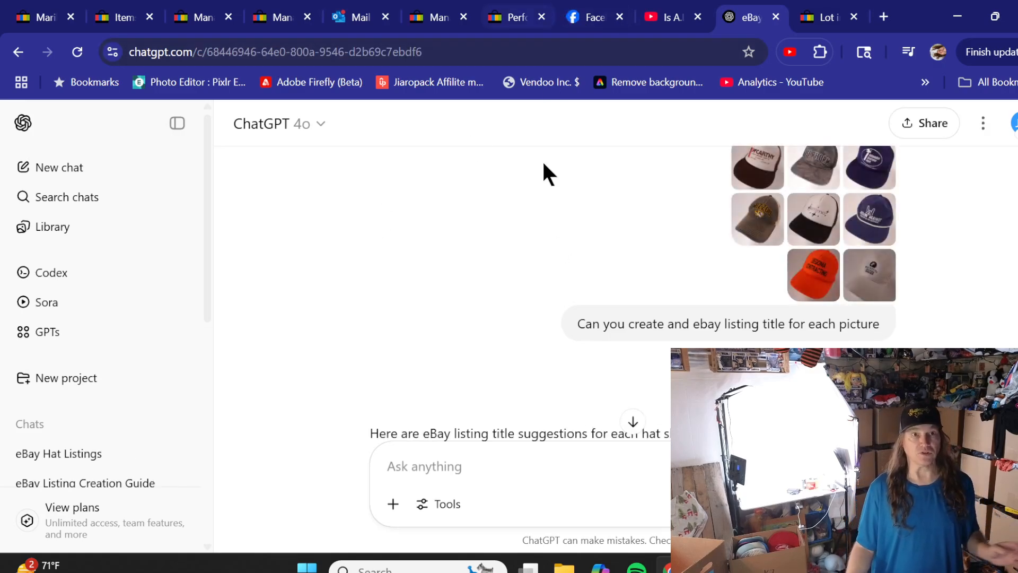
# Switch to the eBay draft listing and upload the five McCarthy hat photos, DSC03636.JPG to DSC03640.JPG
pyautogui.click(709, 566)
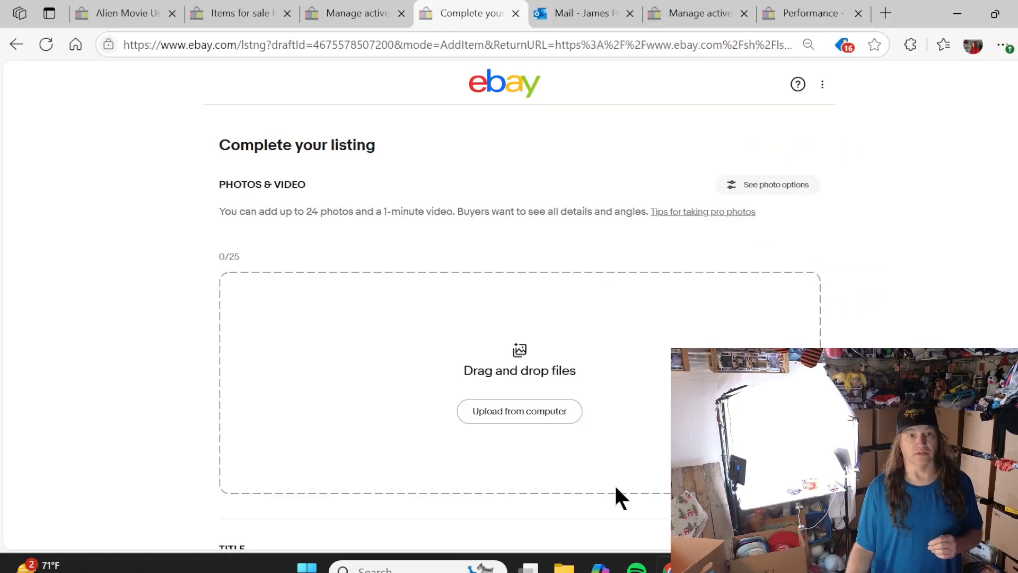
pyautogui.click(517, 414)
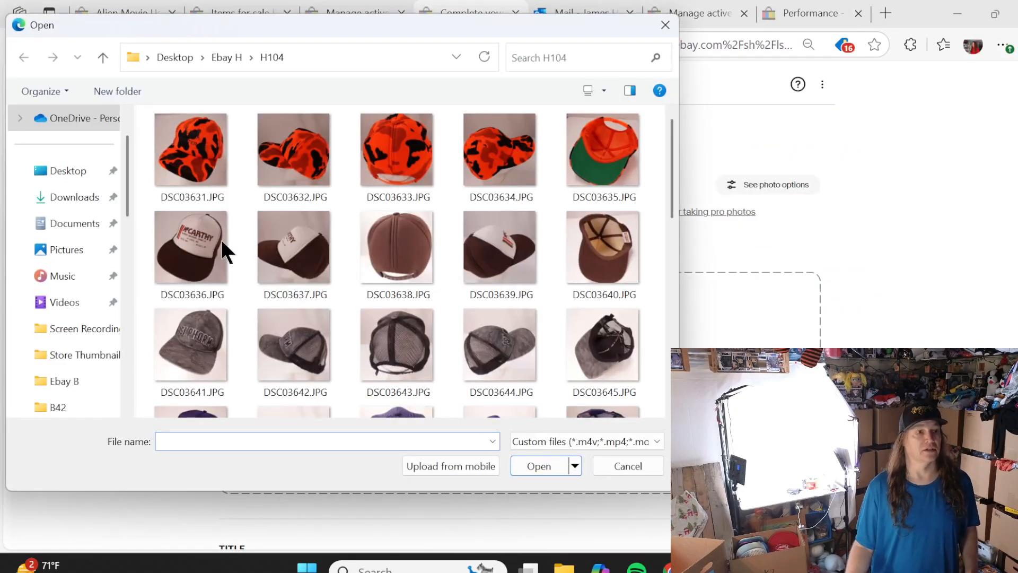
pyautogui.moveTo(145, 253); pyautogui.dragTo(614, 268)
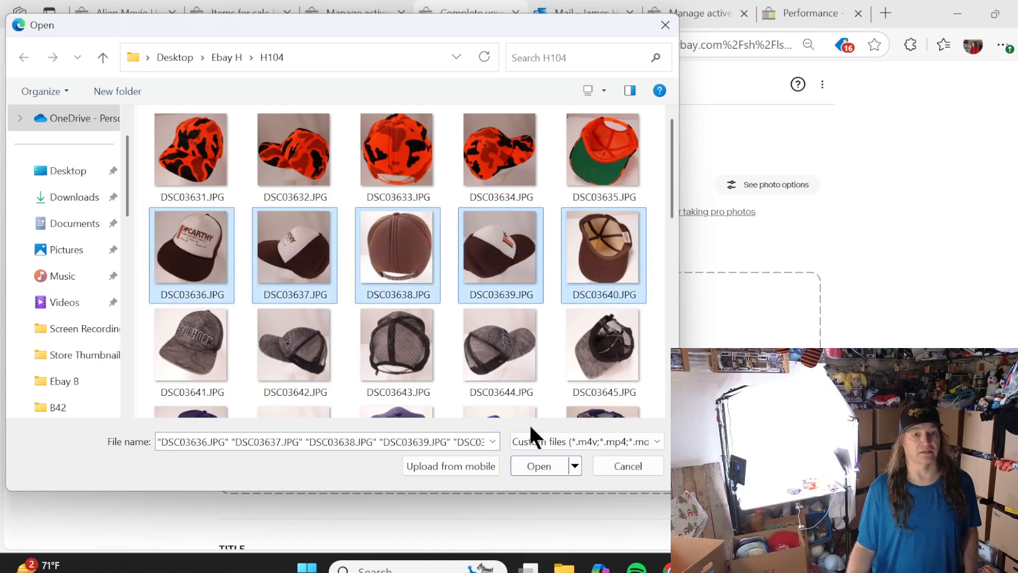
pyautogui.click(537, 465)
# Switch to ChatGPT and copy the first suggested title, the one for the McCarthy Brothers Construction Co trucker hat
pyautogui.click(668, 567)
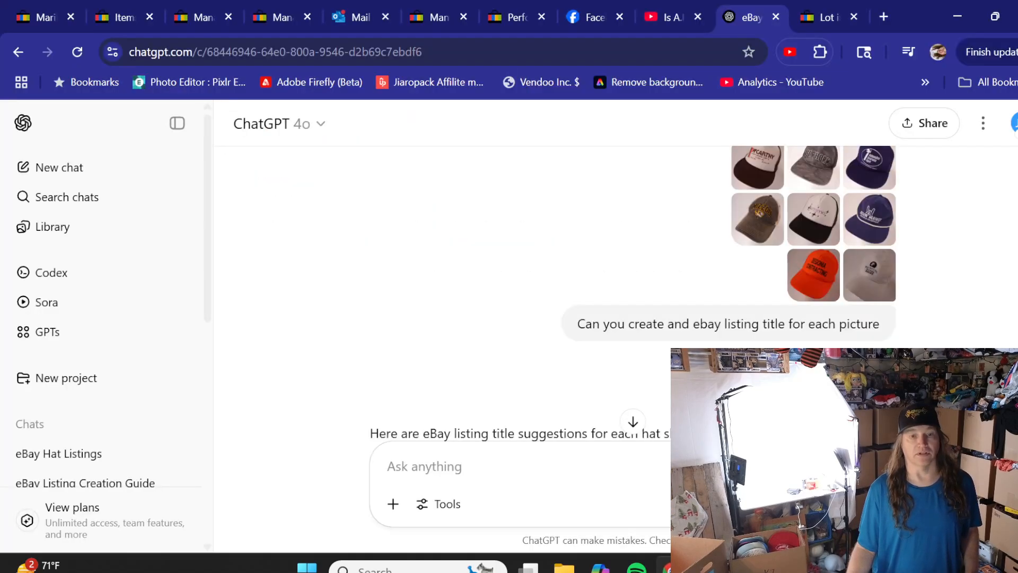
pyautogui.scroll(-4, 378, 267)
pyautogui.scroll(1, 378, 266)
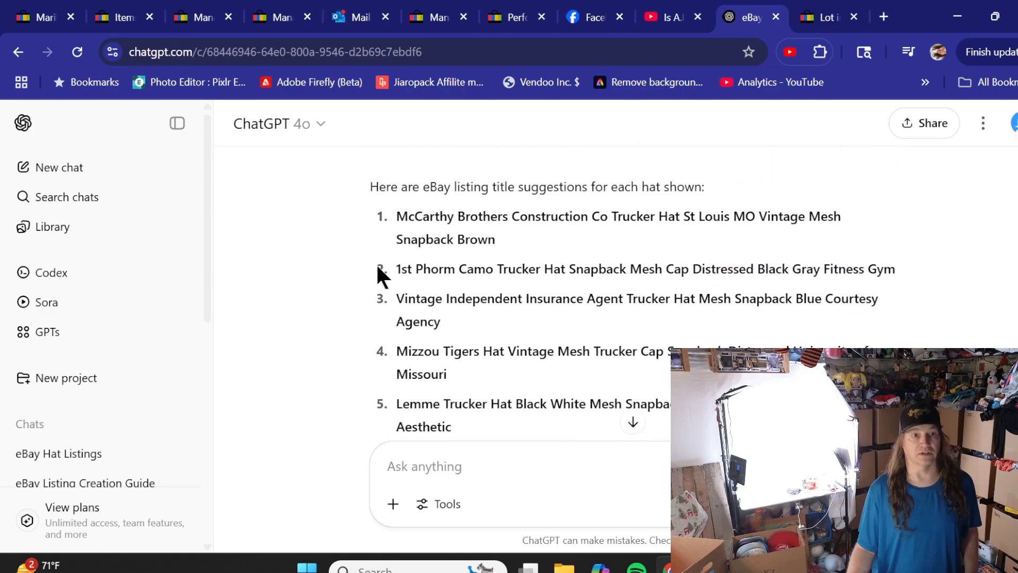
pyautogui.moveTo(496, 239); pyautogui.dragTo(399, 217)
pyautogui.rightClick(439, 227)
pyautogui.click(443, 237)
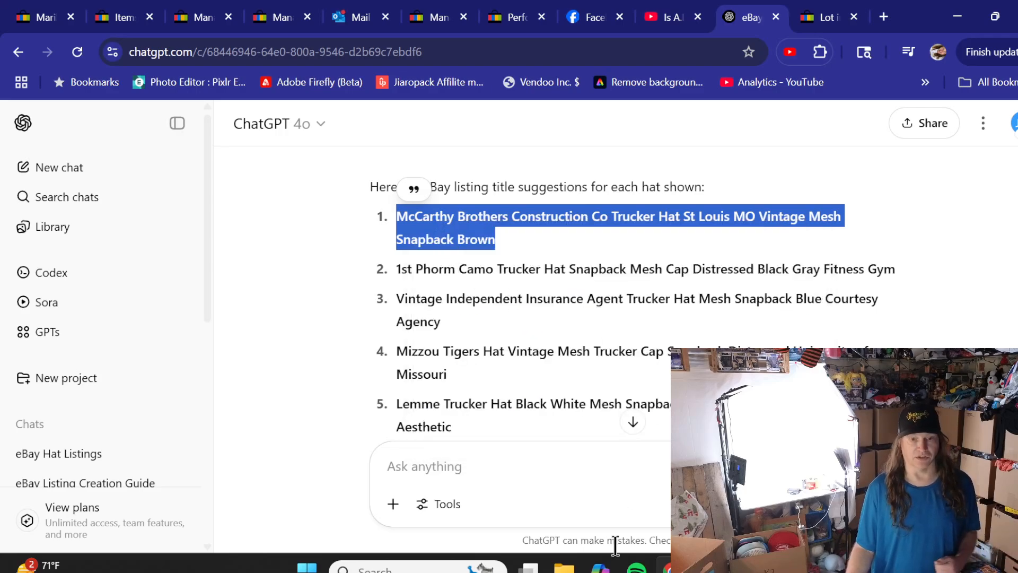
# Switch to the eBay draft and replace its item title with the copied "McCarthy Brothers Construction Co Trucker Hat St Louis MO Vintage Mesh Snapback"
pyautogui.click(705, 566)
pyautogui.scroll(-5, 198, 288)
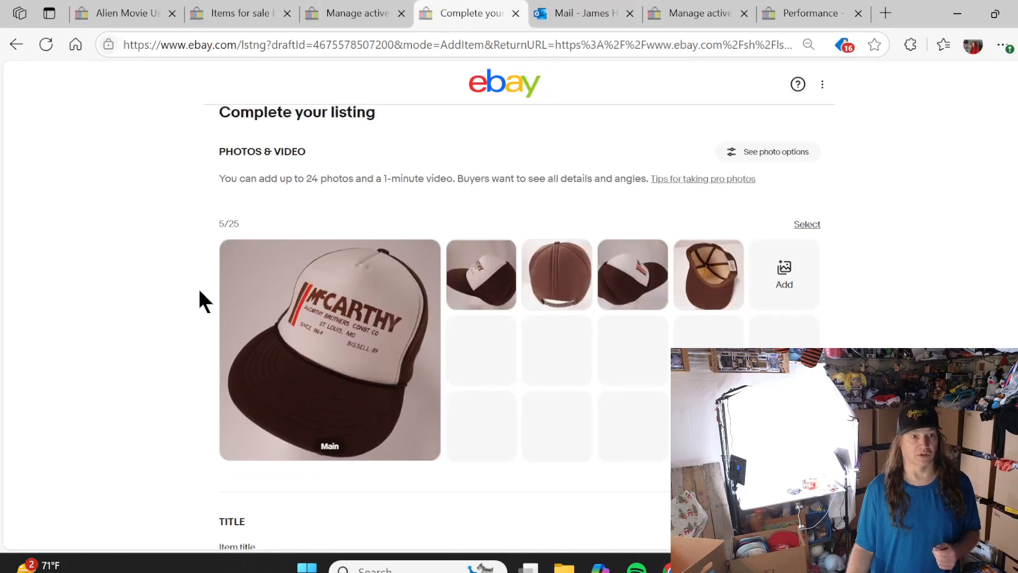
pyautogui.tripleClick(256, 358)
pyautogui.rightClick(256, 358)
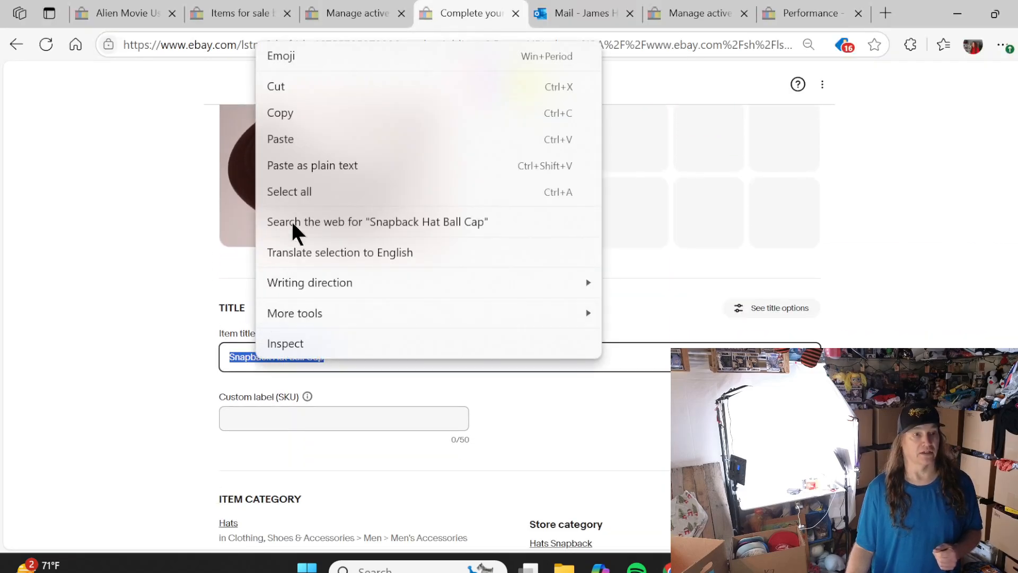
pyautogui.click(285, 140)
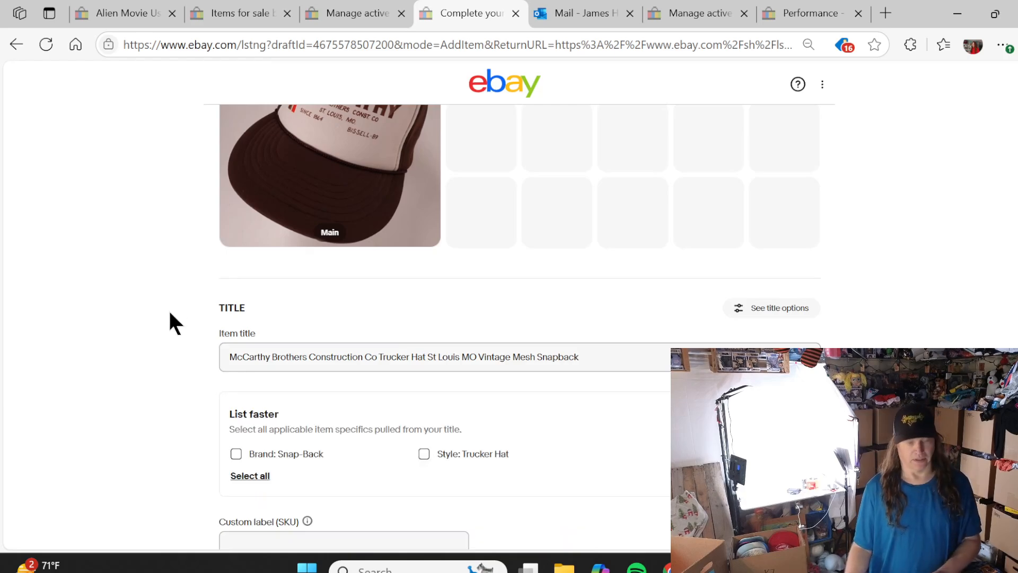
# Apply the item specific "Style: Trucker Hat" to the McCarthy hat listing and save it for later
pyautogui.click(424, 454)
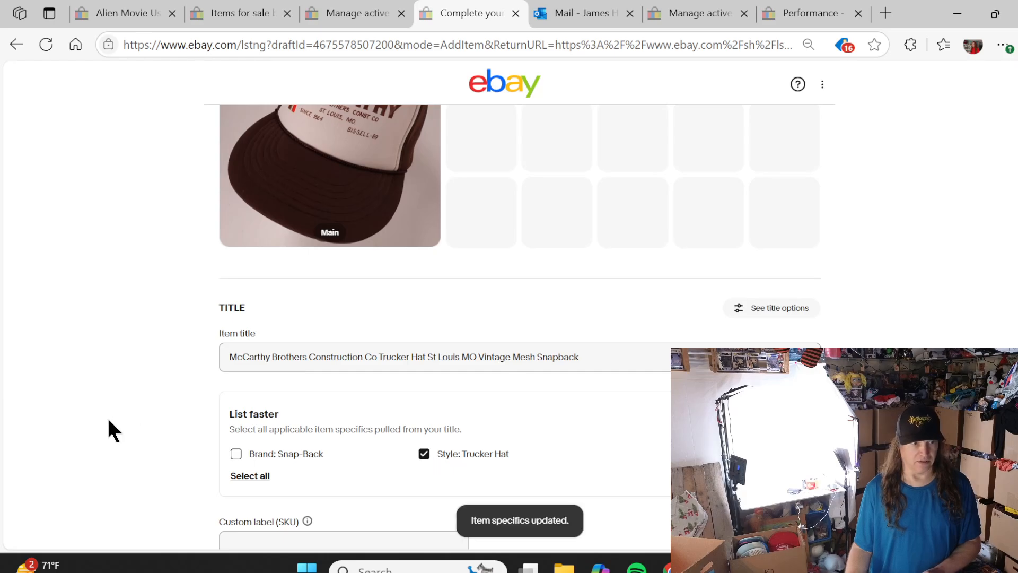
pyautogui.scroll(-20, 108, 422)
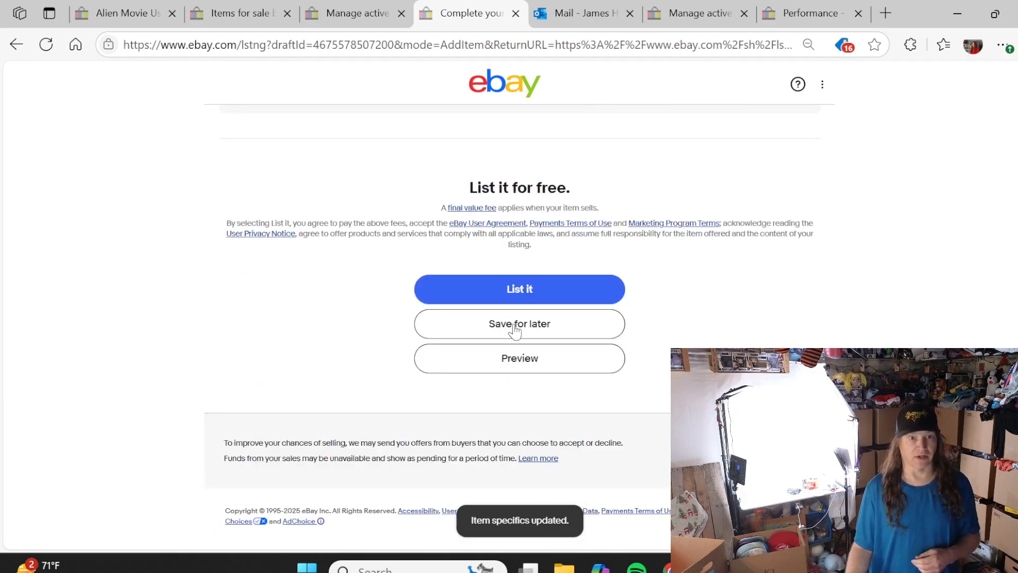
pyautogui.click(514, 325)
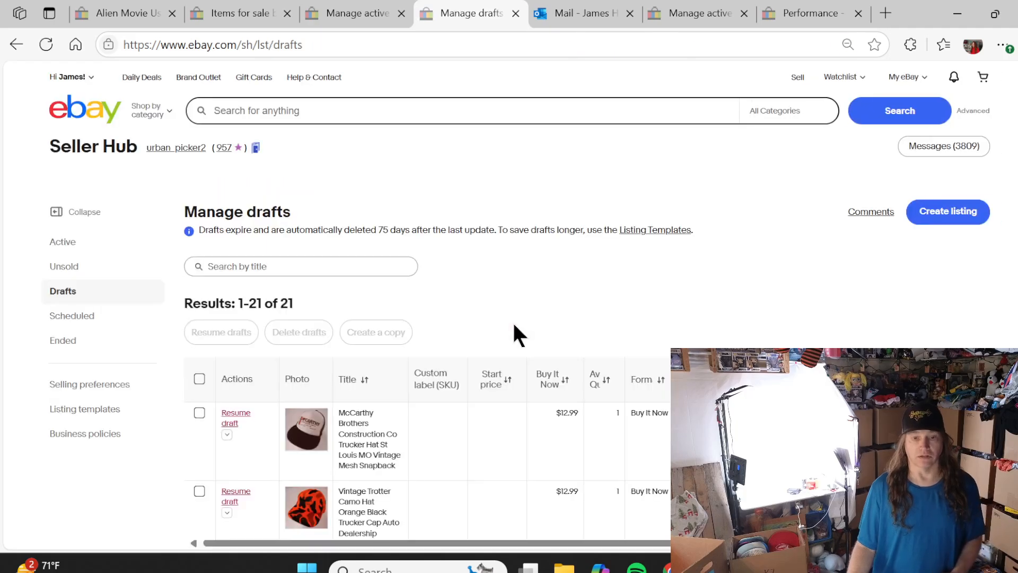
# Resume the first "Snapback Hat Ball Cap" draft without a photo and upload the gray hat photos DSC03641.JPG to DSC03645.JPG
pyautogui.scroll(-14, 500, 329)
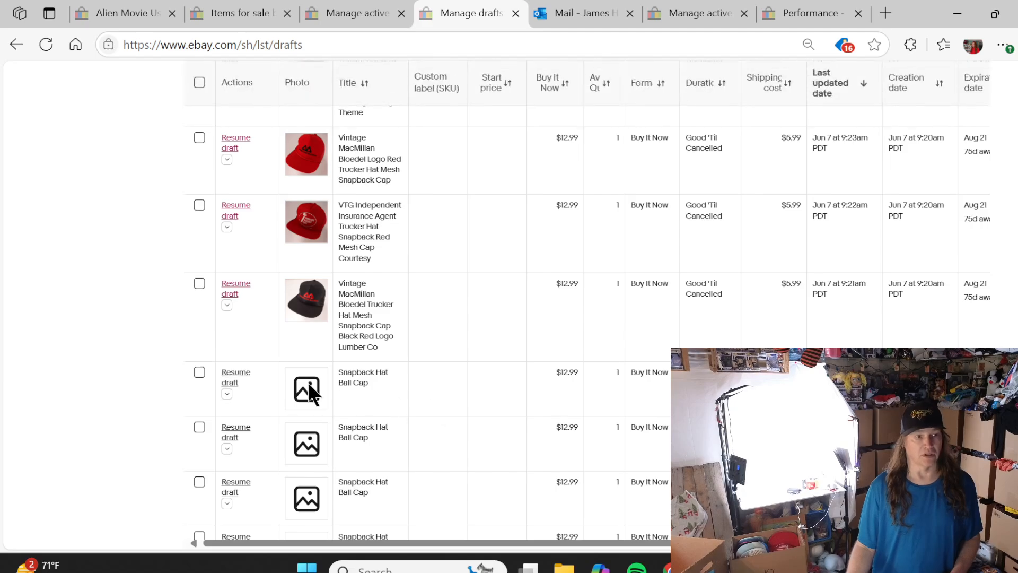
pyautogui.click(236, 376)
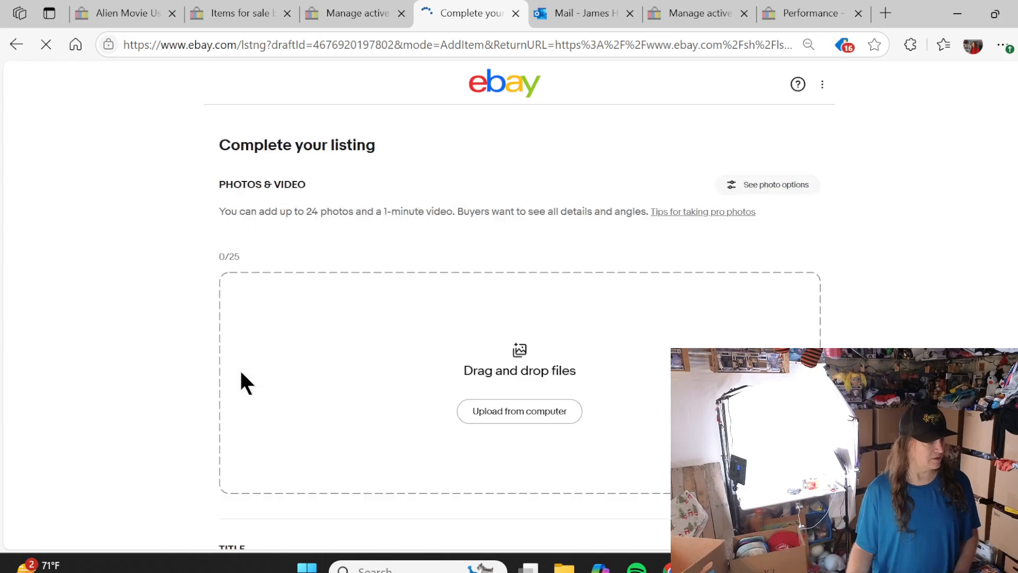
pyautogui.click(531, 412)
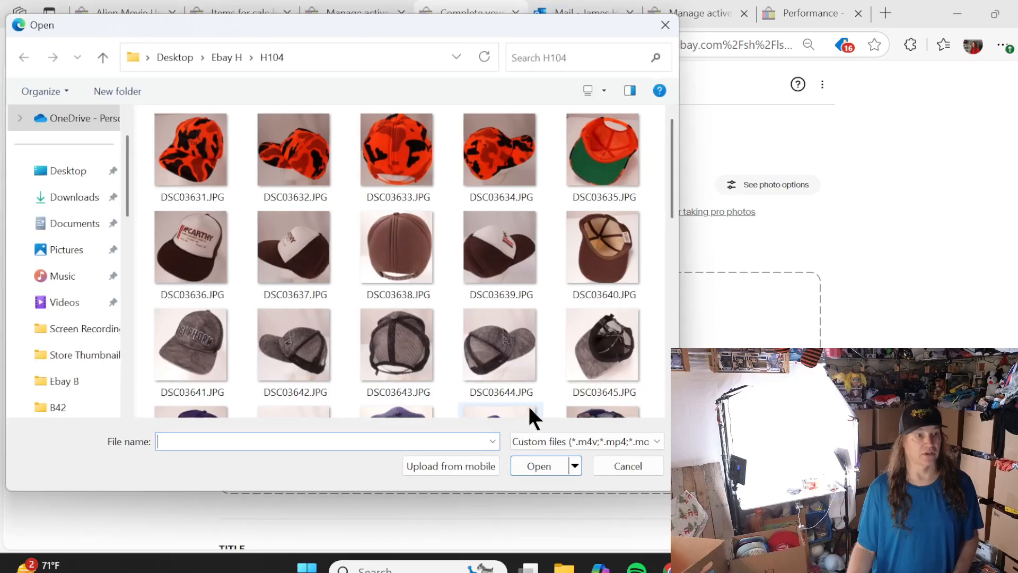
pyautogui.moveTo(147, 356); pyautogui.dragTo(645, 340)
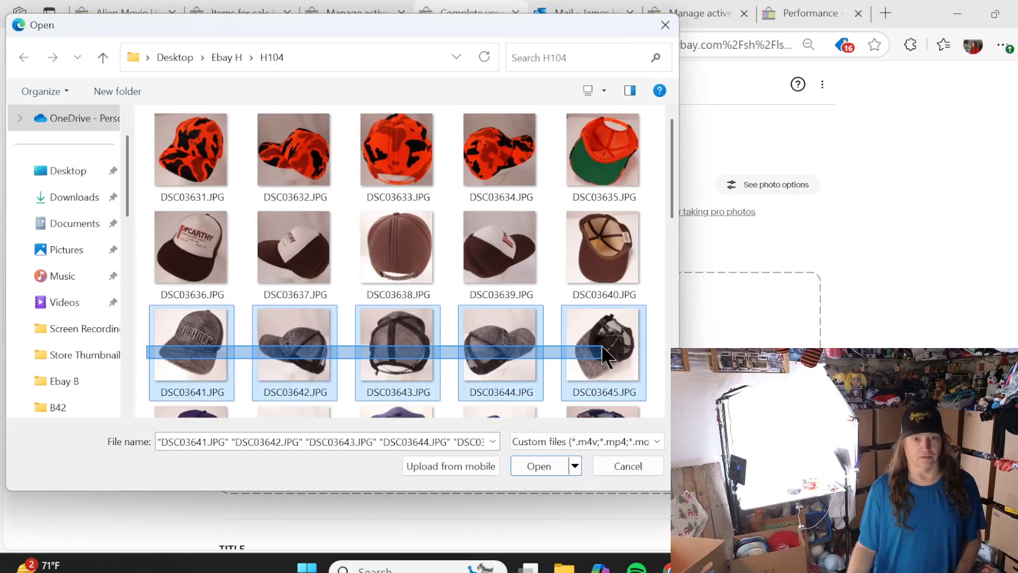
pyautogui.click(538, 464)
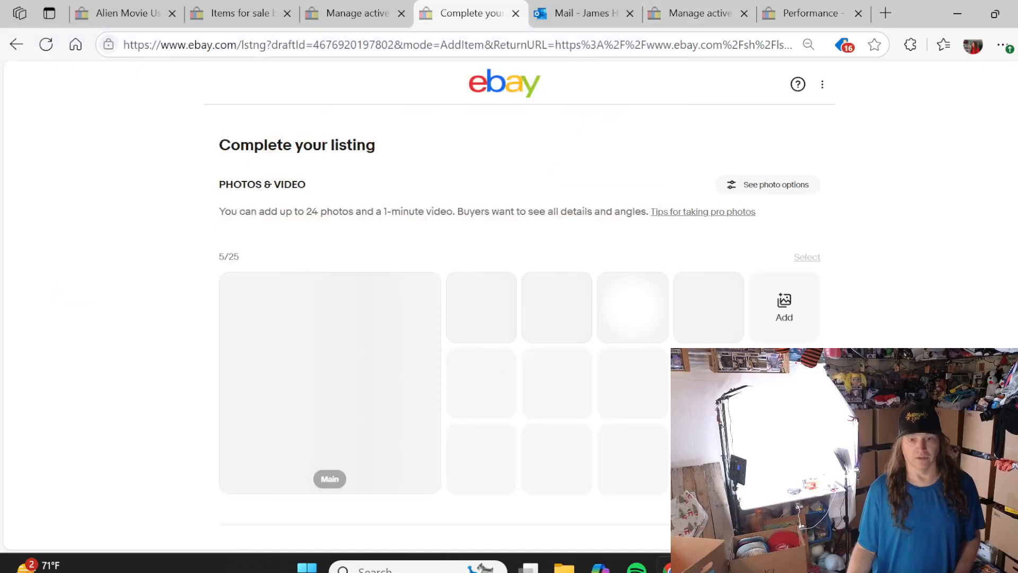
# Switch to ChatGPT and copy the second suggested title, "1st Phorm Camo Trucker Hat Snapback Mesh Cap Distressed Black Gray Fitness Gym"
pyautogui.click(671, 568)
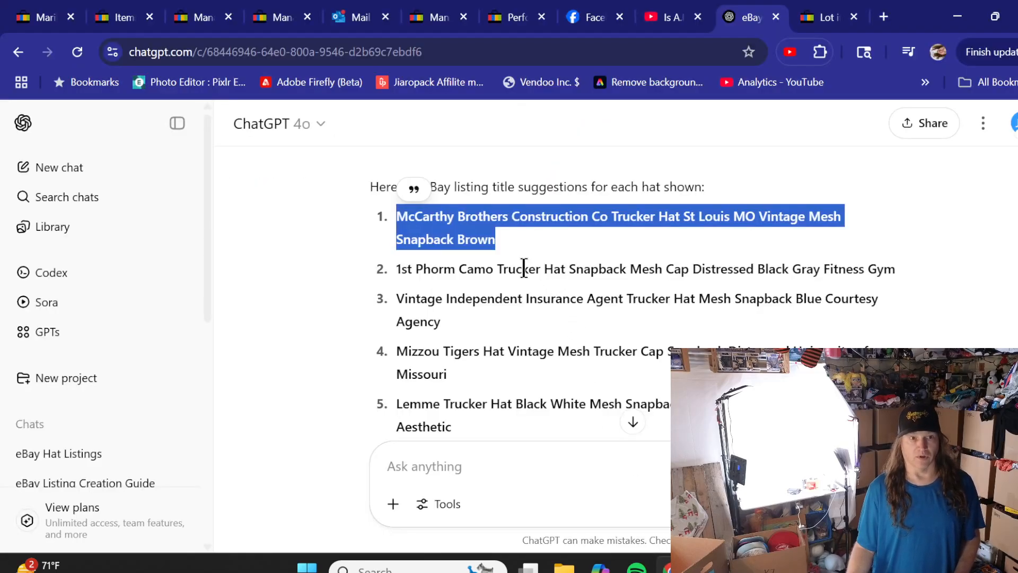
pyautogui.click(398, 265)
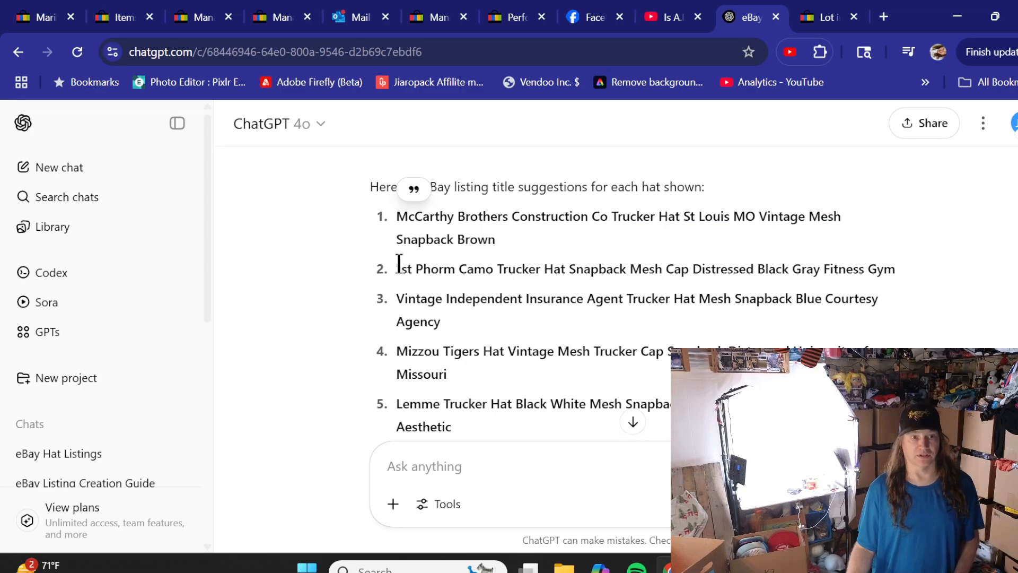
pyautogui.tripleClick(511, 267)
pyautogui.rightClick(512, 267)
pyautogui.click(552, 285)
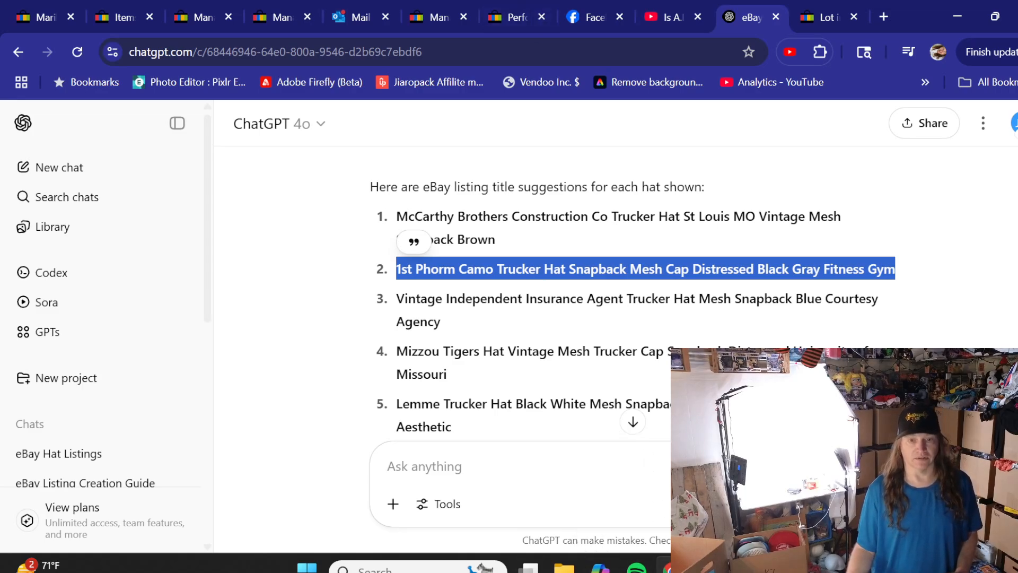
# Switch to the eBay draft and set its item title to "1st Phorm Camo Trucker Hat Snapback Mesh Cap Black Gray Fitness Gym", dropping "Distressed"
pyautogui.hotkey('alt', 'Tab')
pyautogui.scroll(-5, 163, 287)
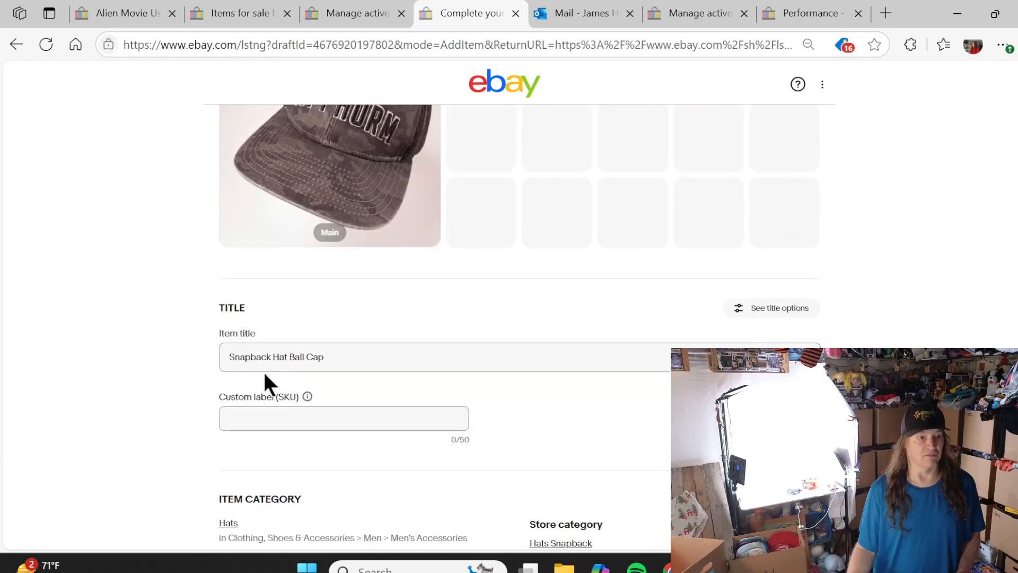
pyautogui.tripleClick(253, 355)
pyautogui.rightClick(253, 355)
pyautogui.click(318, 141)
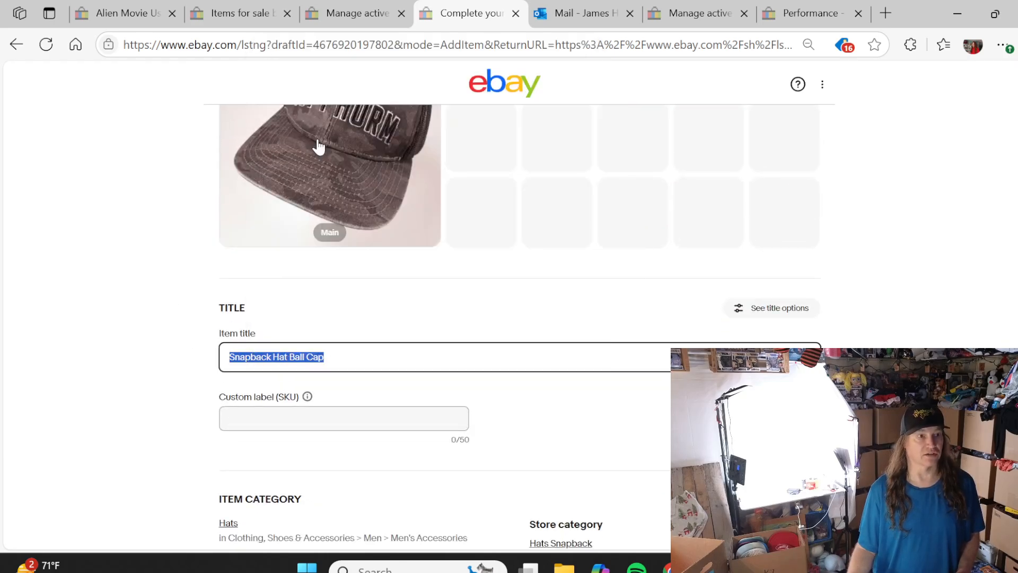
pyautogui.doubleClick(444, 356)
pyautogui.press('BackSpace')
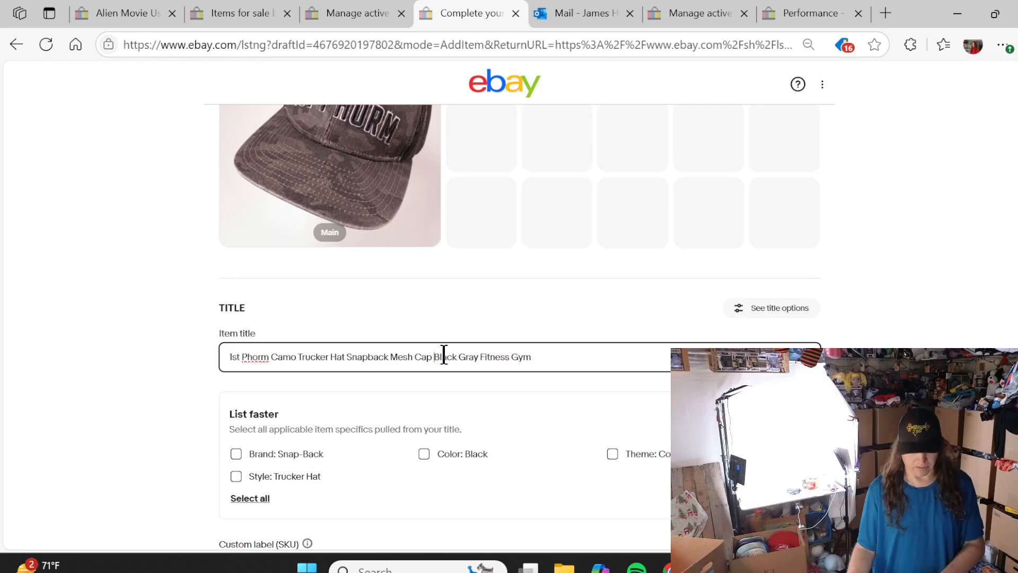
pyautogui.click(152, 334)
# Apply the suggested item specific "Style: Trucker Hat" to the 1st Phorm hat listing
pyautogui.scroll(-3, 152, 335)
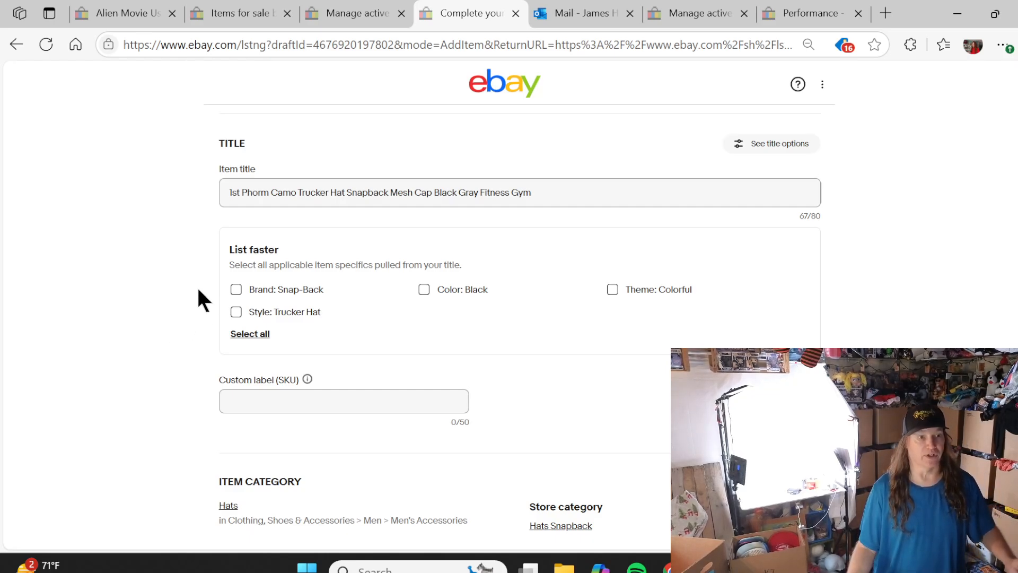
pyautogui.click(235, 312)
pyautogui.scroll(-3, 233, 308)
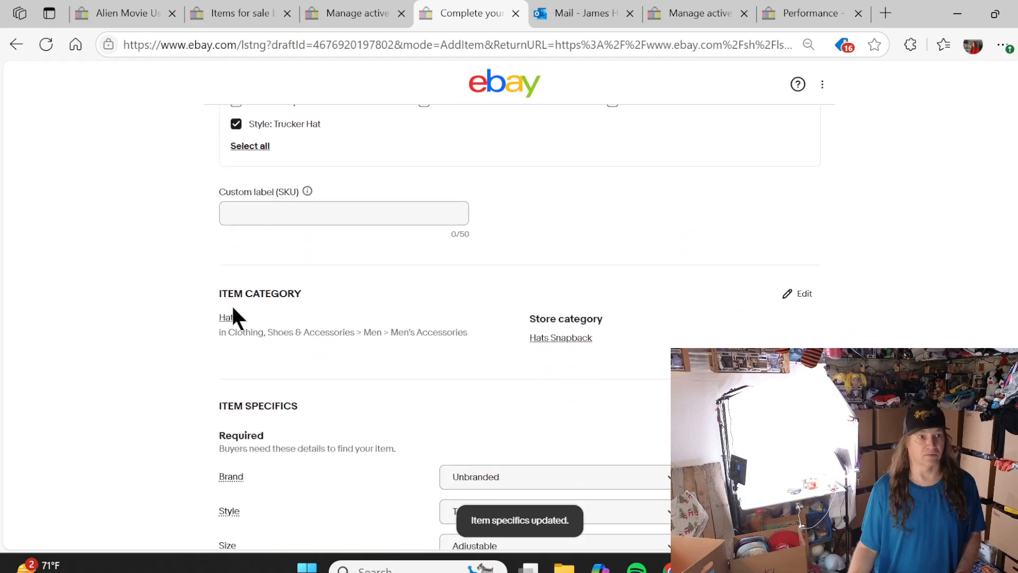
# Copy "1st Phorm" from the item title and set it as the listing's Brand
pyautogui.scroll(3, 306, 179)
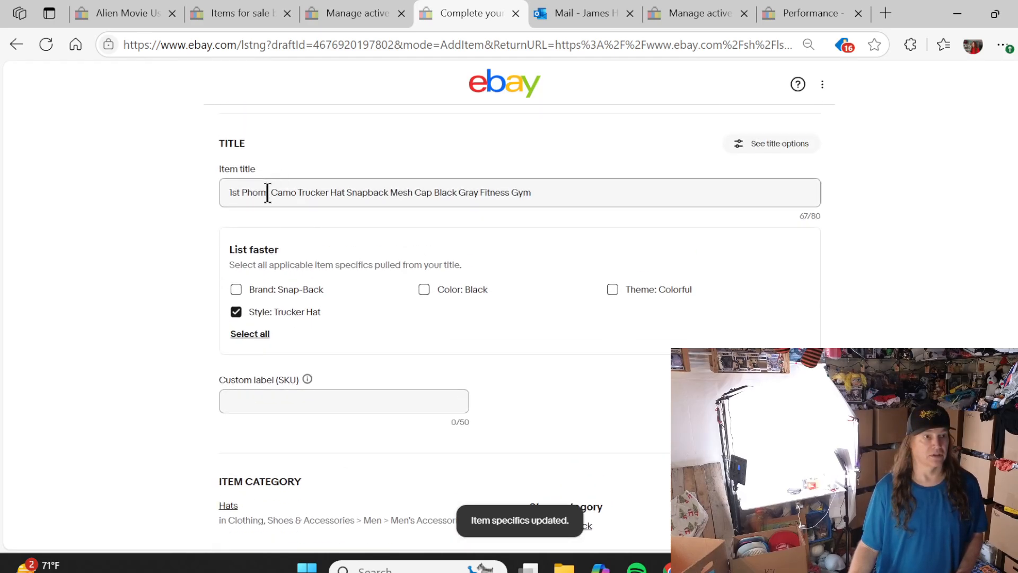
pyautogui.moveTo(269, 192); pyautogui.dragTo(226, 192)
pyautogui.rightClick(243, 192)
pyautogui.click(271, 264)
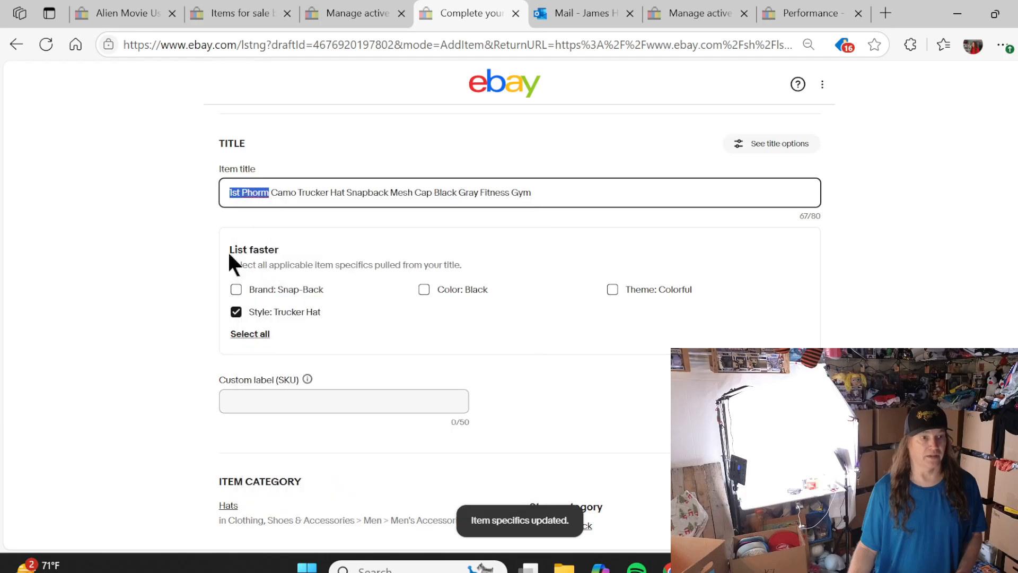
pyautogui.scroll(-5, 498, 262)
pyautogui.scroll(-2, 529, 306)
pyautogui.click(475, 328)
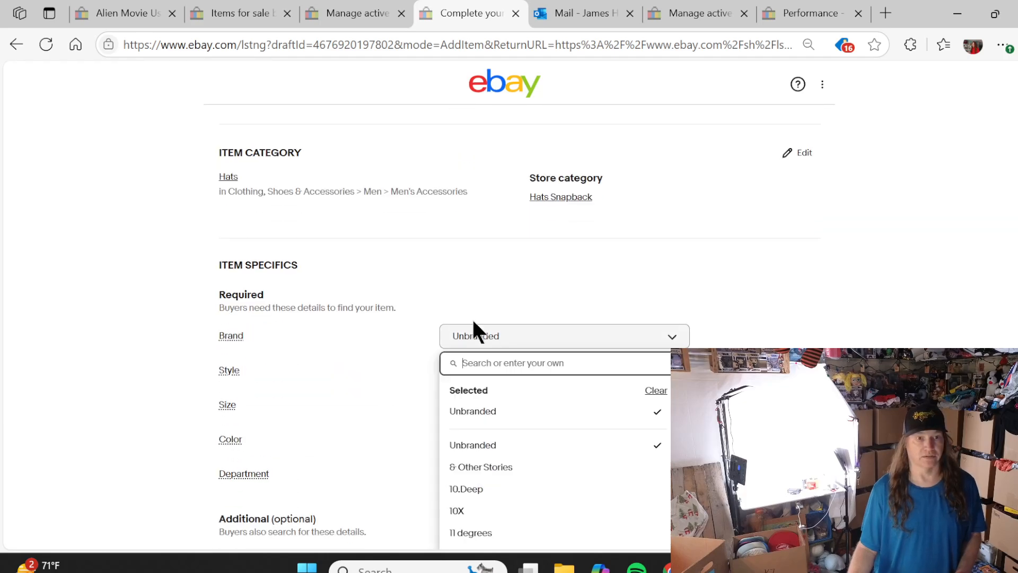
pyautogui.rightClick(466, 363)
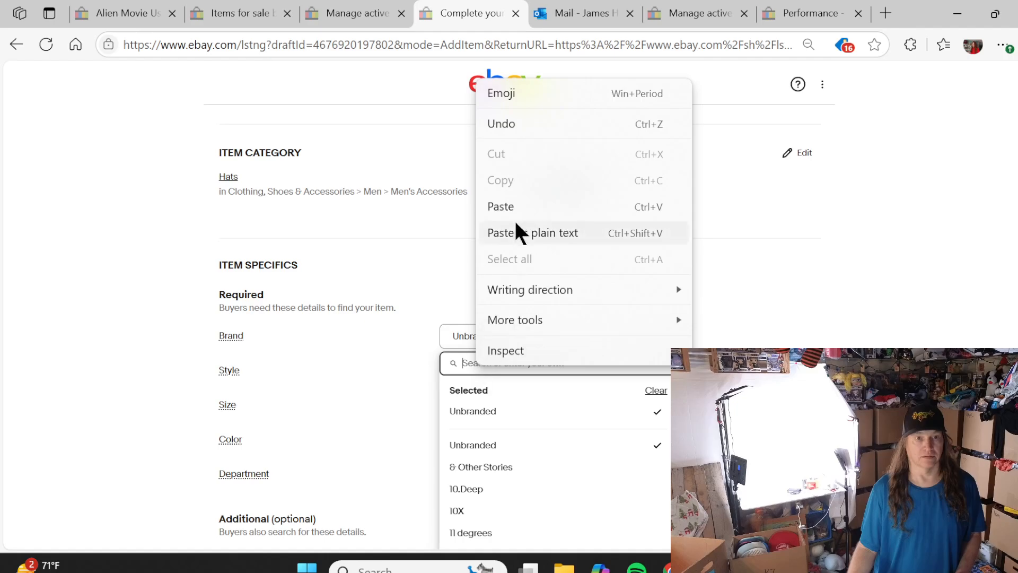
pyautogui.click(514, 210)
pyautogui.click(501, 412)
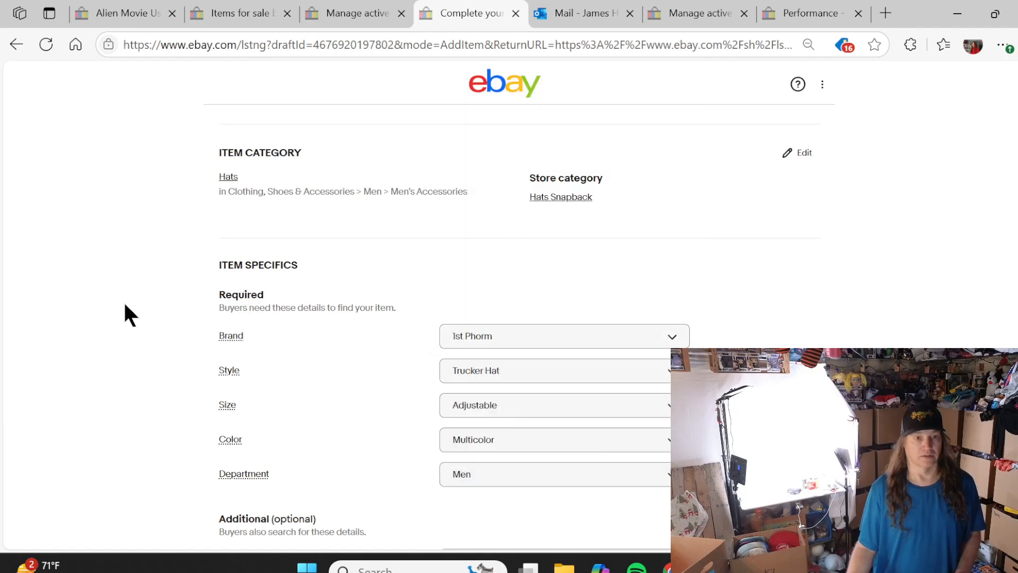
# Apply the suggested item specific "Color: Black" to the 1st Phorm listing and save it for later
pyautogui.scroll(1, 125, 305)
pyautogui.scroll(3, 125, 305)
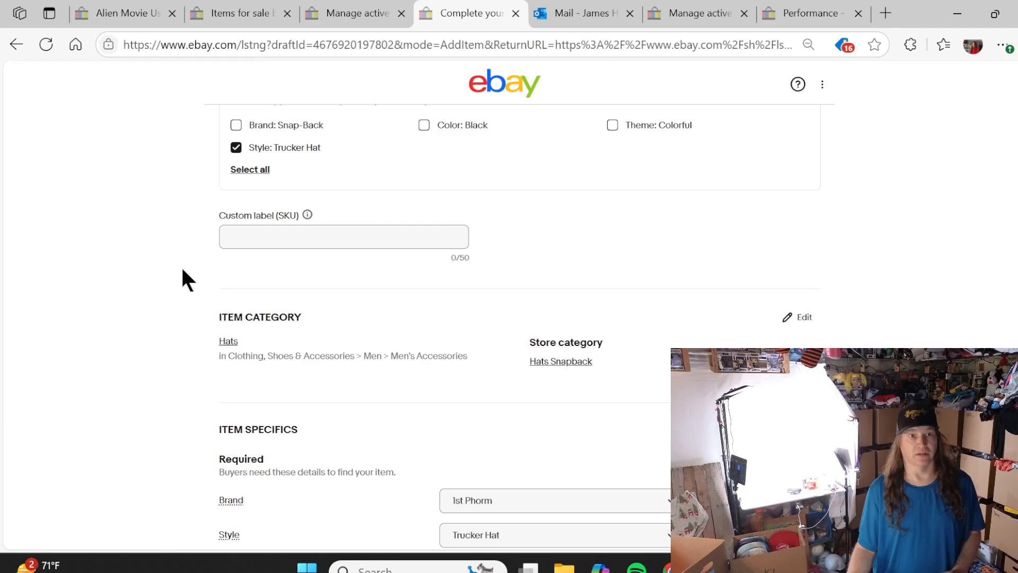
pyautogui.click(425, 125)
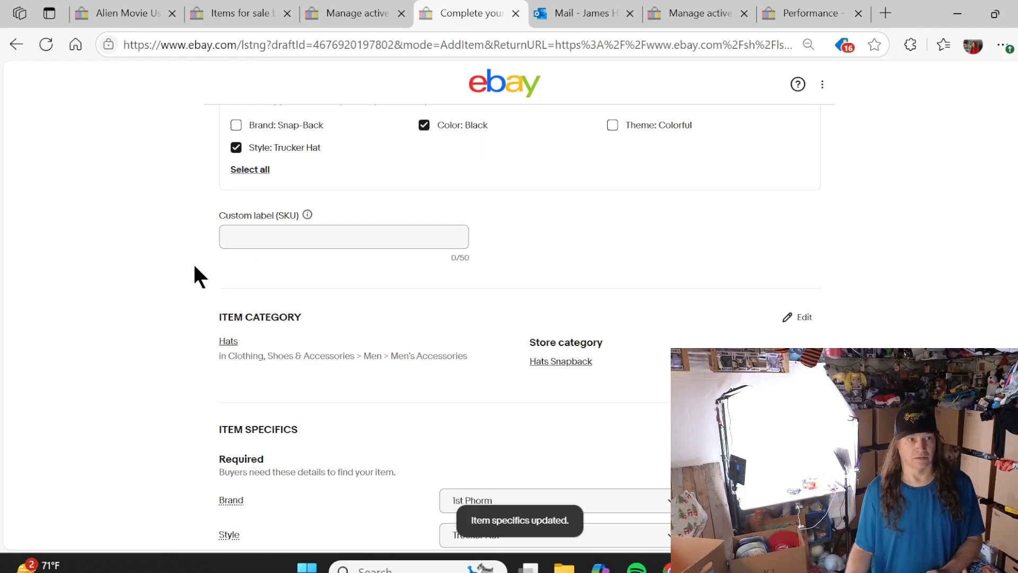
pyautogui.scroll(-10, 175, 284)
pyautogui.click(490, 323)
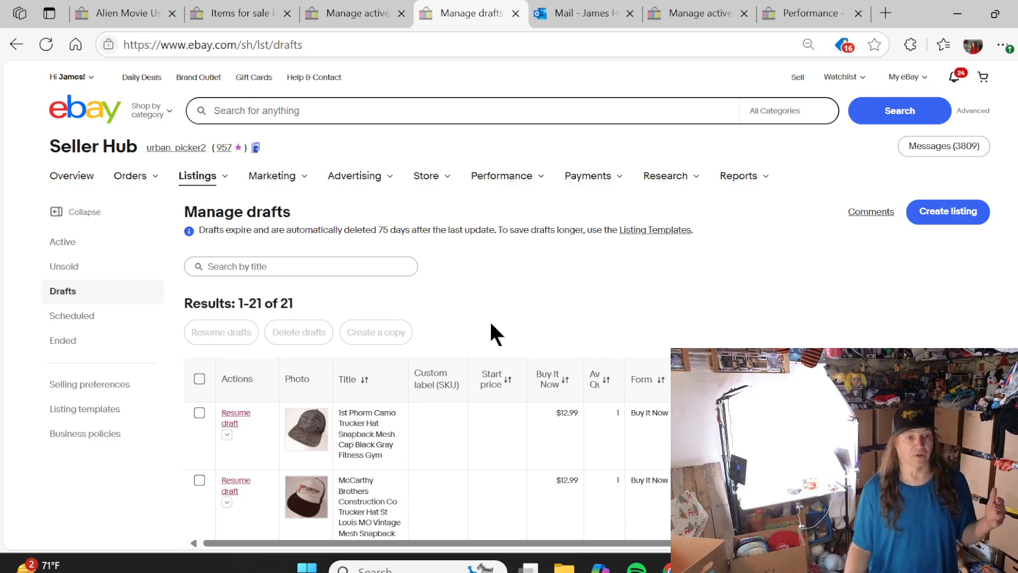
# Resume the first "Snapback Hat Ball Cap" draft without a photo in the drafts list
pyautogui.scroll(-15, 491, 325)
pyautogui.scroll(-3, 440, 313)
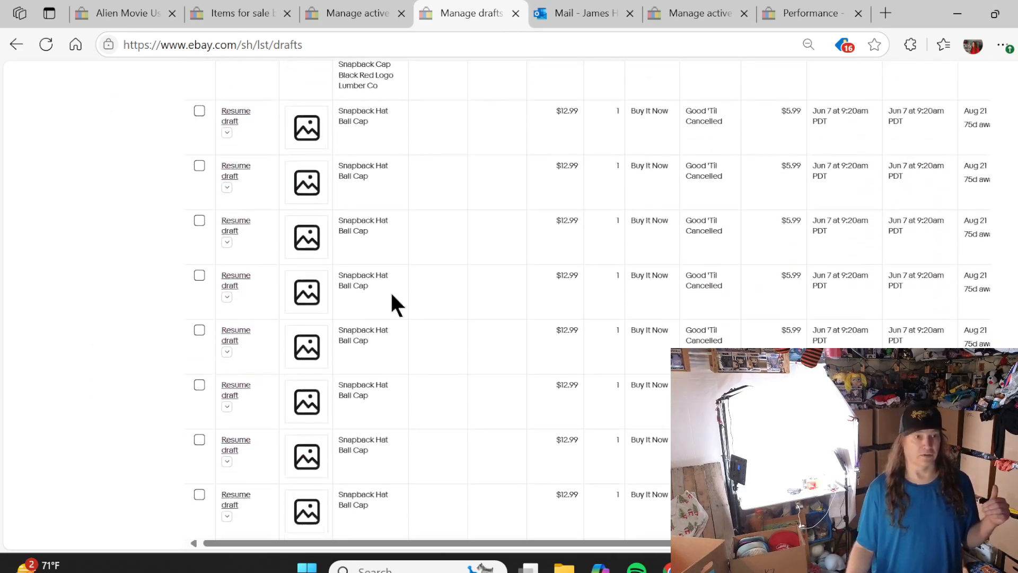
pyautogui.scroll(3, 361, 303)
pyautogui.click(245, 279)
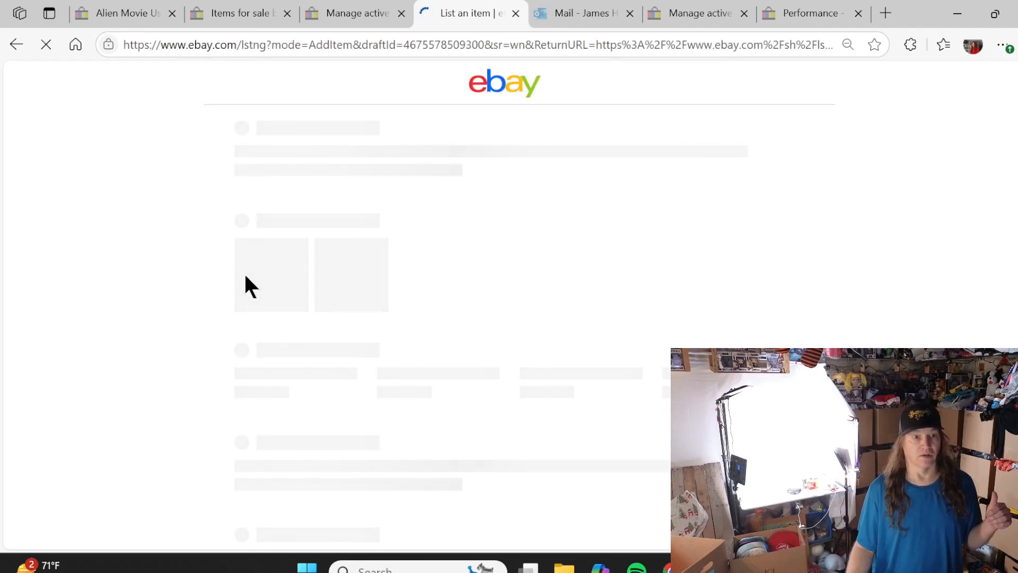
# While adding photos, delete the used files DSC03631.JPG to DSC03645.JPG from the H104 folder and upload DSC03646.JPG to DSC03650.JPG
pyautogui.click(478, 419)
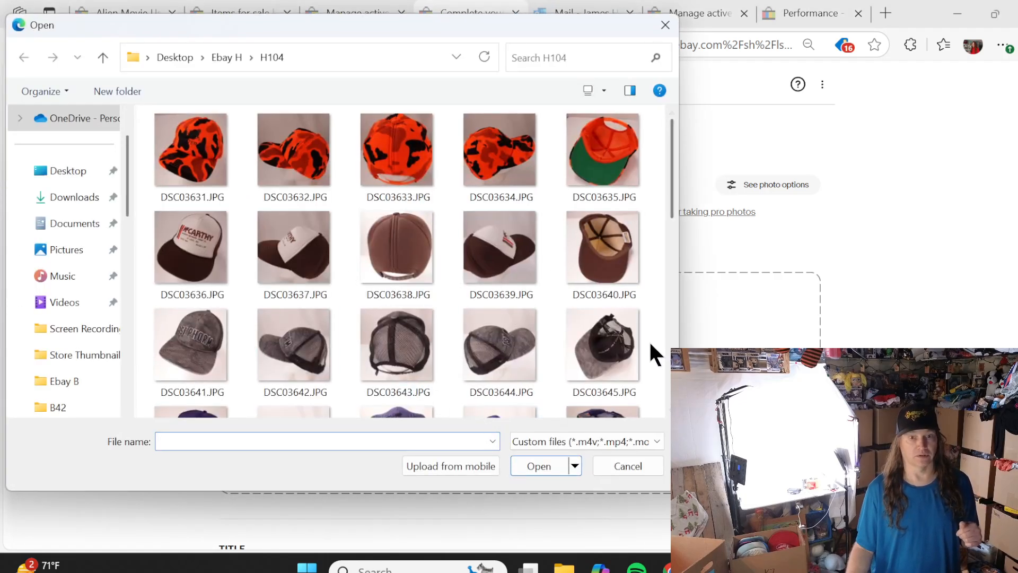
pyautogui.moveTo(660, 401); pyautogui.dragTo(196, 152)
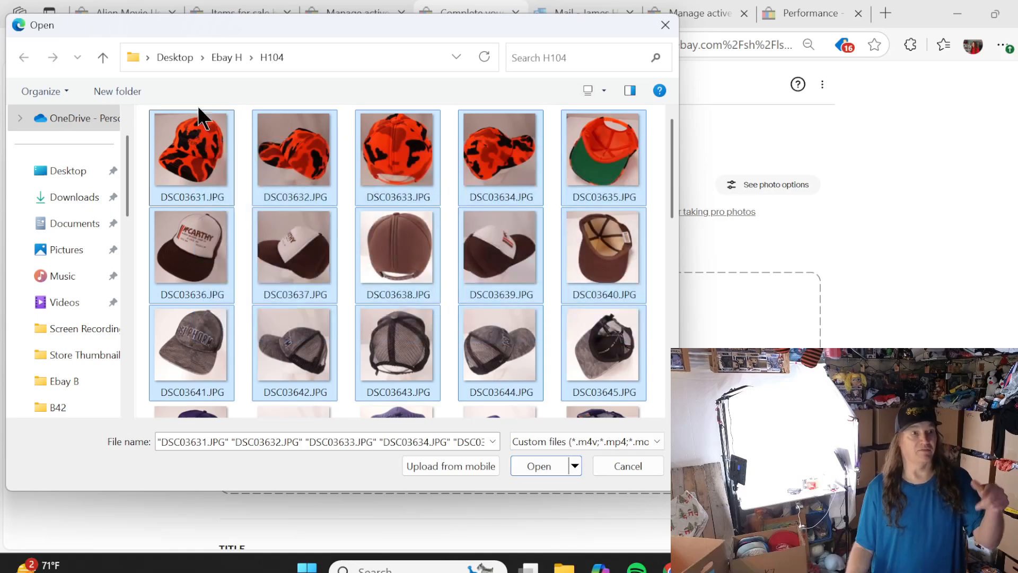
pyautogui.rightClick(215, 159)
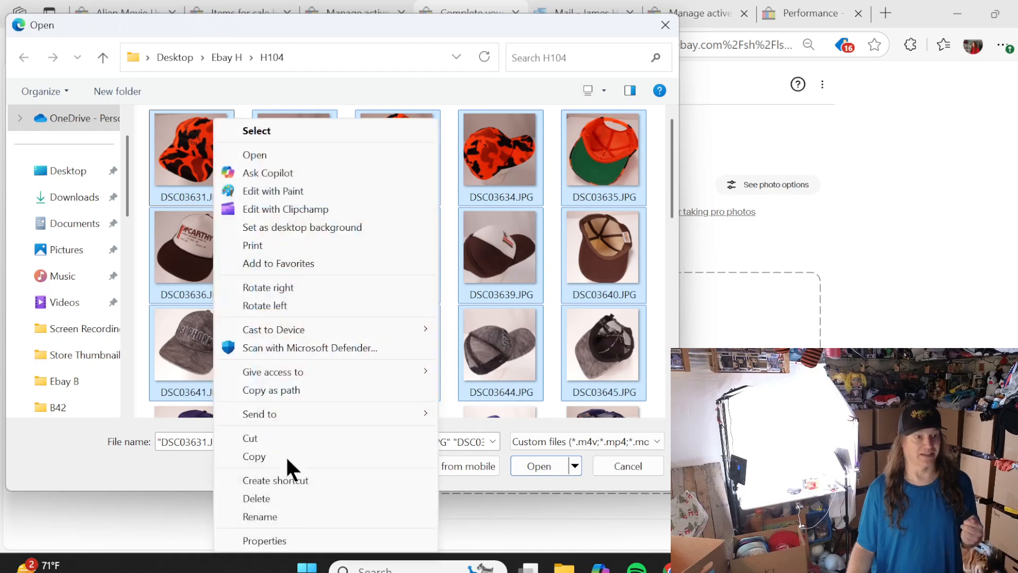
pyautogui.click(283, 491)
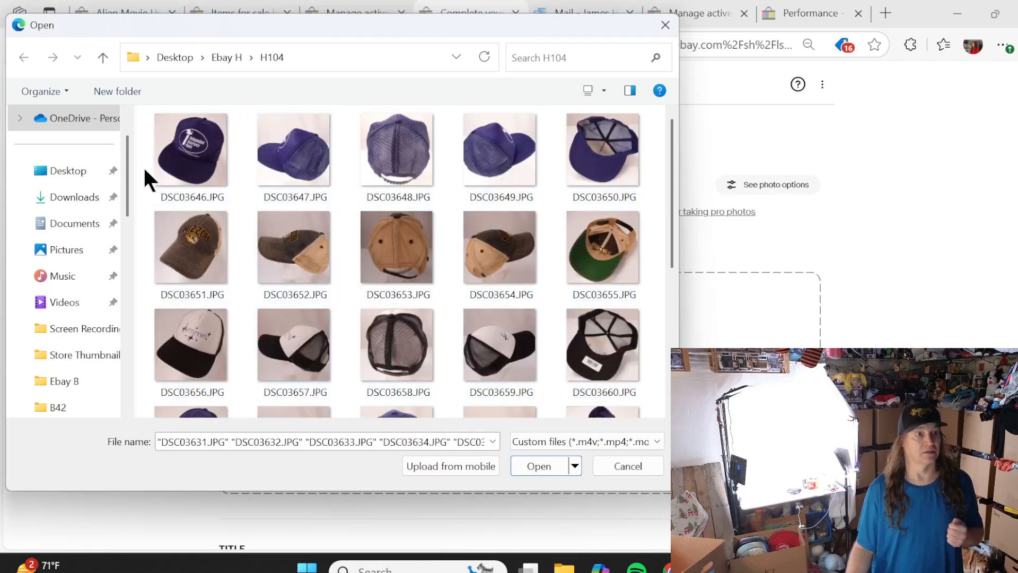
pyautogui.moveTo(143, 167); pyautogui.dragTo(602, 169)
pyautogui.click(543, 462)
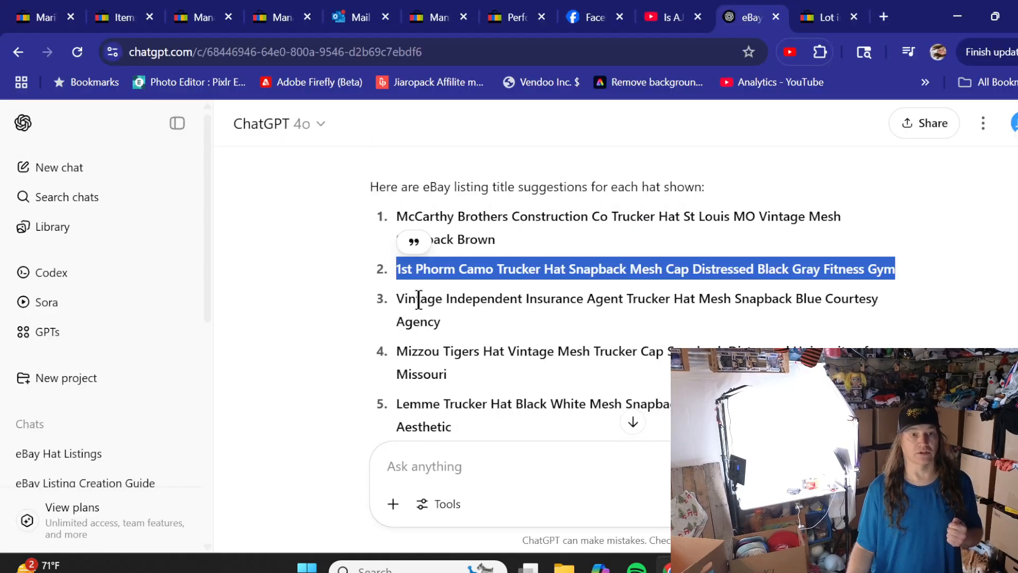
# In ChatGPT, copy the third suggested title, "Vintage Independent Insurance Agent Trucker Hat Mesh Snapback Blue Courtesy Agency"
pyautogui.tripleClick(418, 300)
pyautogui.rightClick(419, 300)
pyautogui.click(462, 324)
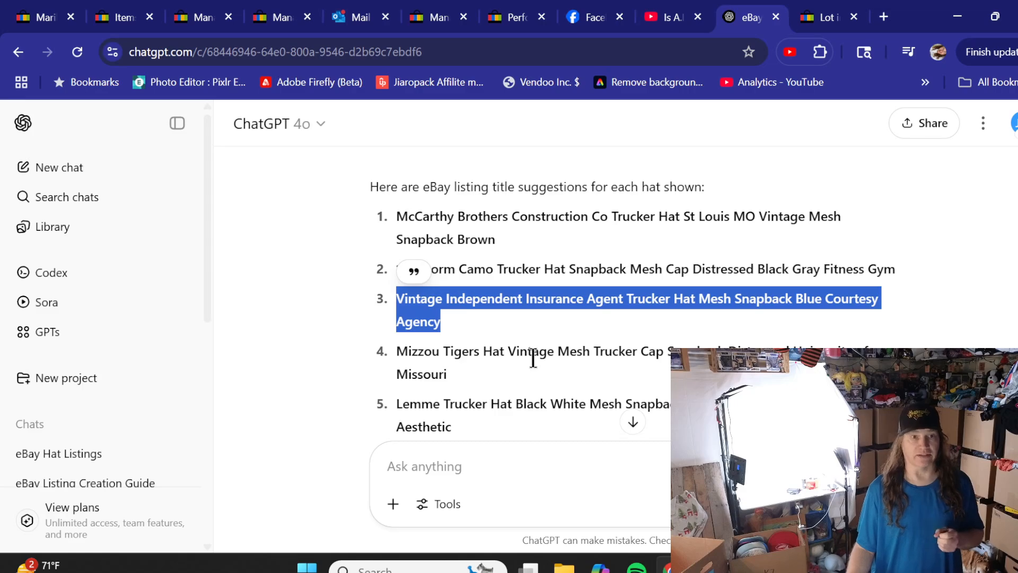
# Switch to the eBay draft, replace its item title with the copied insurance agent title, and remove the cut-off word after "Courtesy"
pyautogui.hotkey('alt', 'Tab')
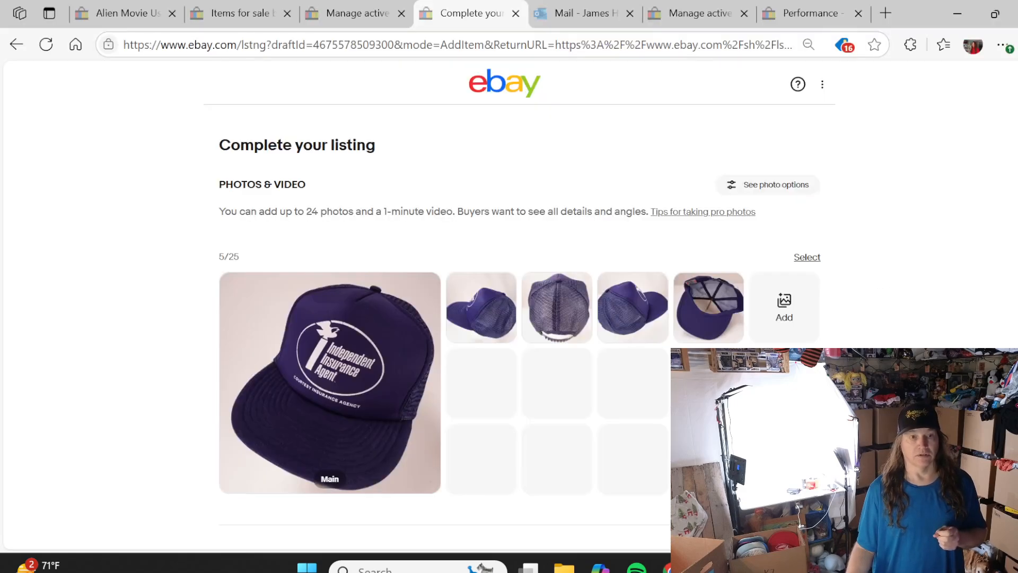
pyautogui.scroll(-5, 404, 359)
pyautogui.tripleClick(294, 276)
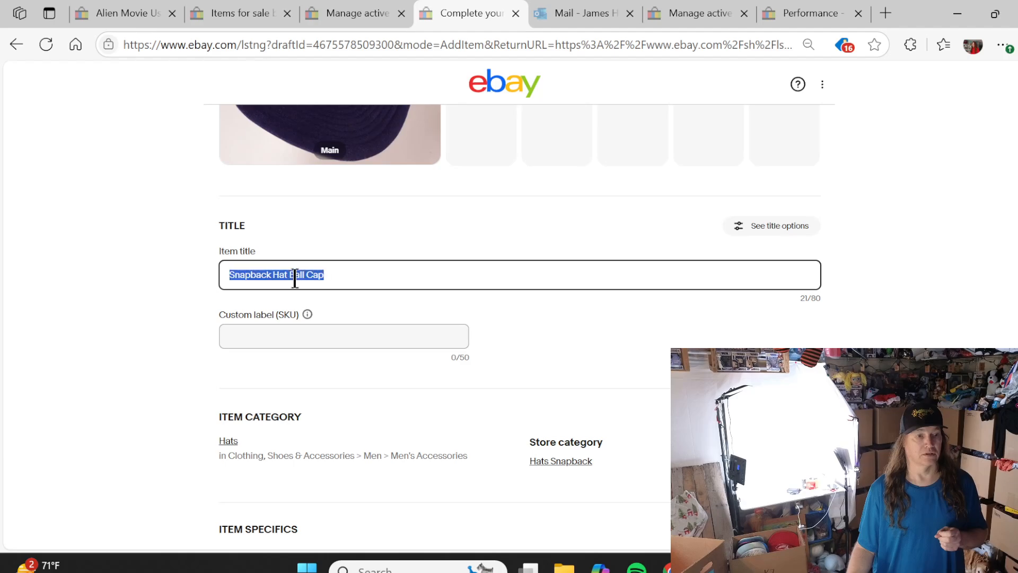
pyautogui.rightClick(298, 281)
pyautogui.click(321, 332)
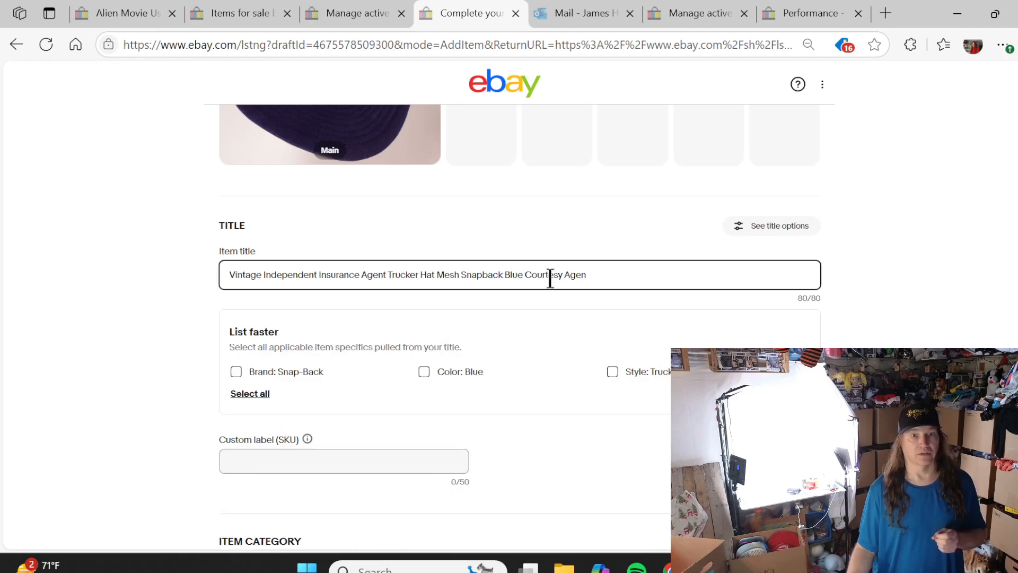
pyautogui.doubleClick(574, 275)
pyautogui.press('BackSpace')
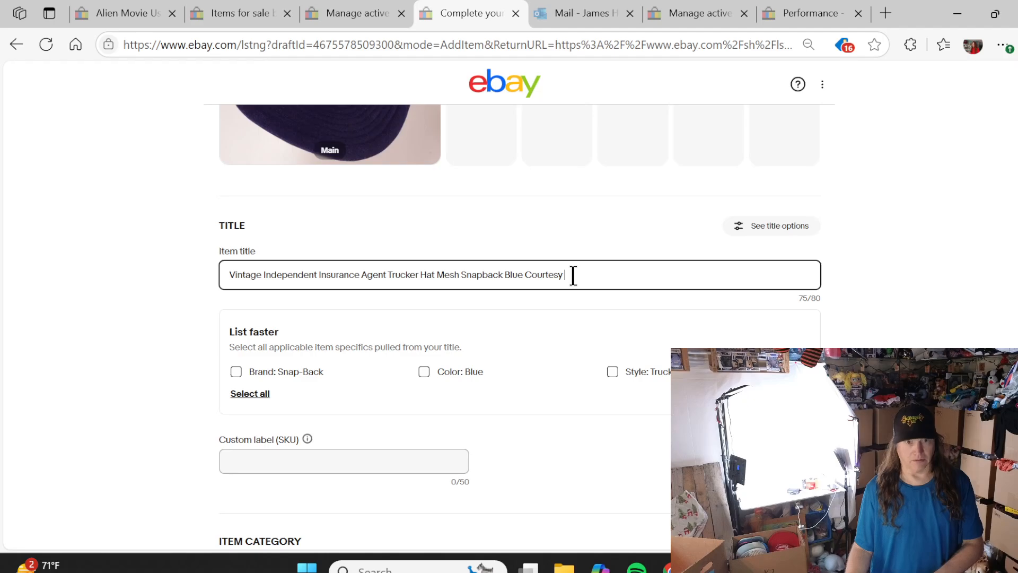
pyautogui.scroll(5, 111, 300)
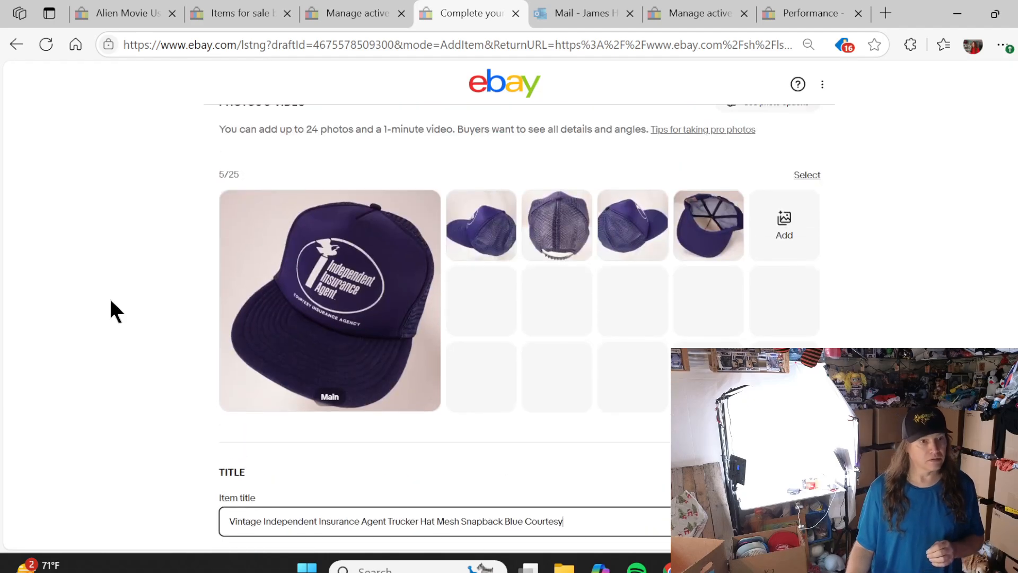
pyautogui.scroll(-5, 109, 295)
pyautogui.click(123, 292)
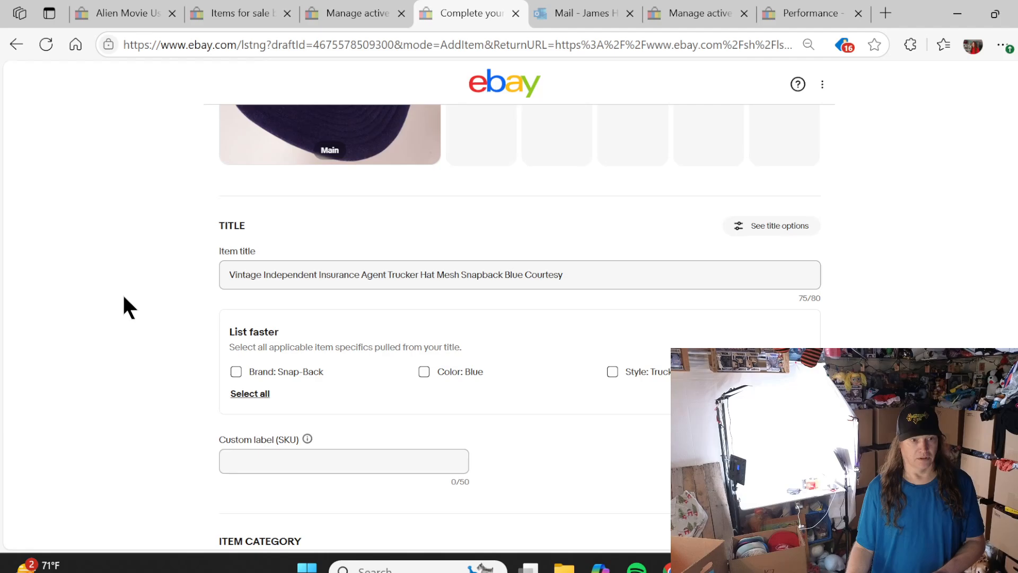
# Apply the suggested item specific "Color: Blue" to the insurance agent hat listing and save it for later
pyautogui.click(426, 374)
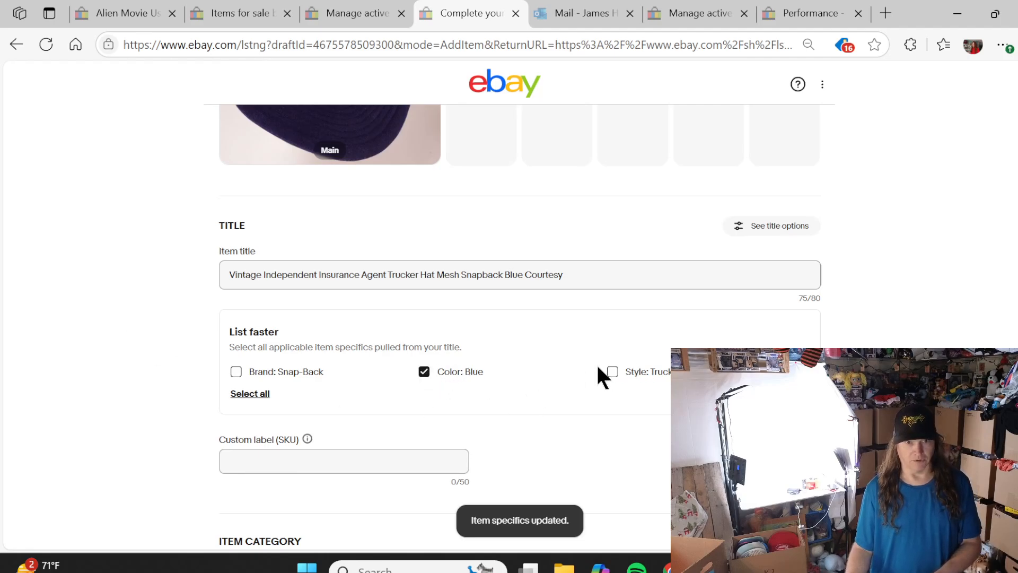
pyautogui.press('End')
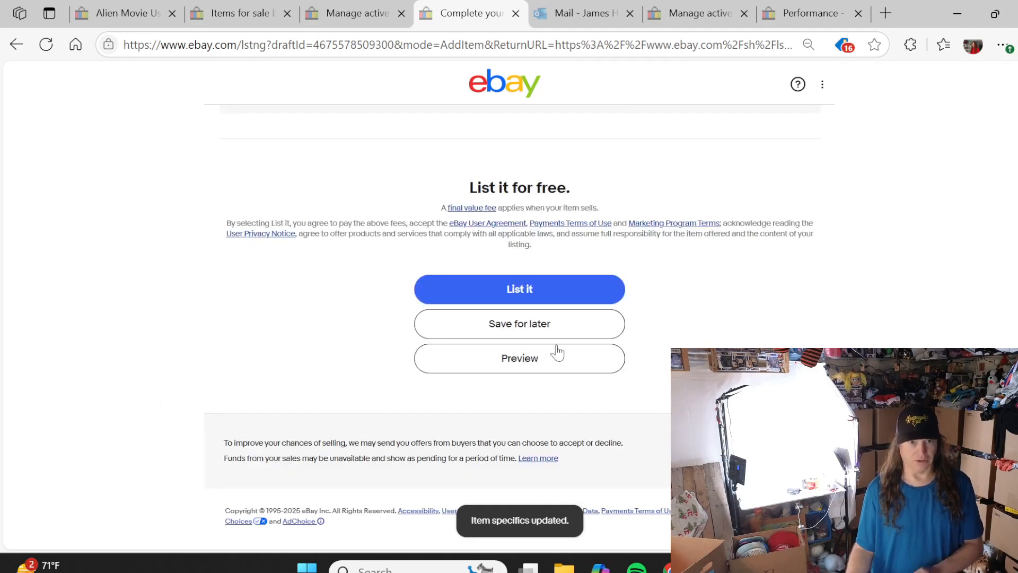
pyautogui.click(541, 323)
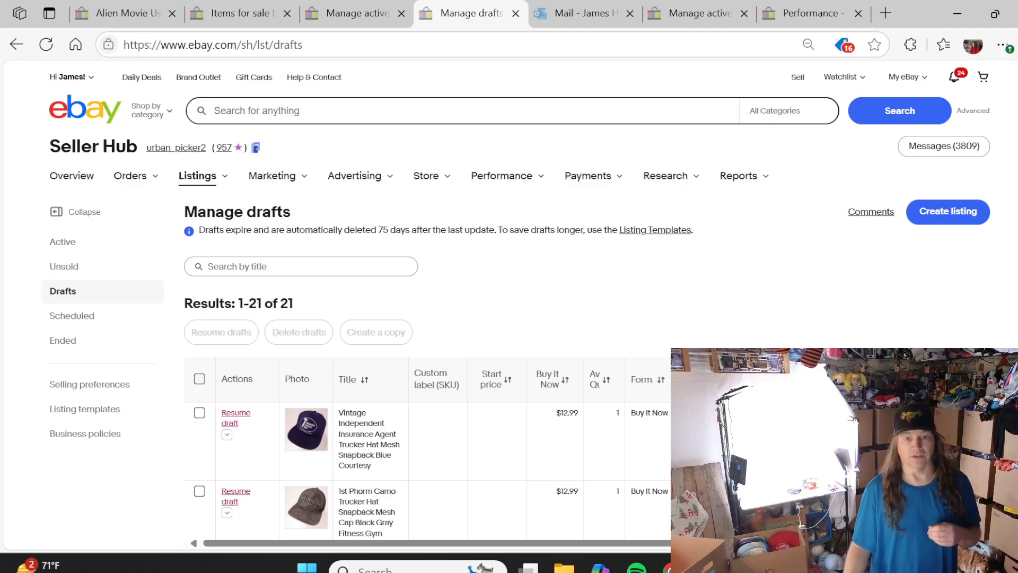
# Switch to ChatGPT and copy the fourth suggested title, the one for the Mizzou Tigers vintage mesh trucker cap
pyautogui.click(670, 568)
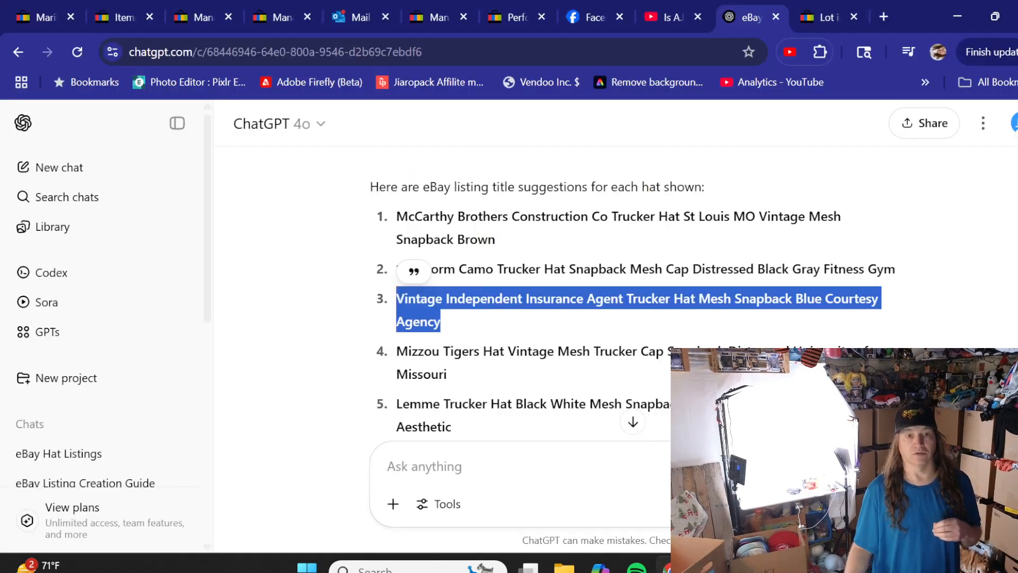
pyautogui.moveTo(397, 351); pyautogui.dragTo(448, 374)
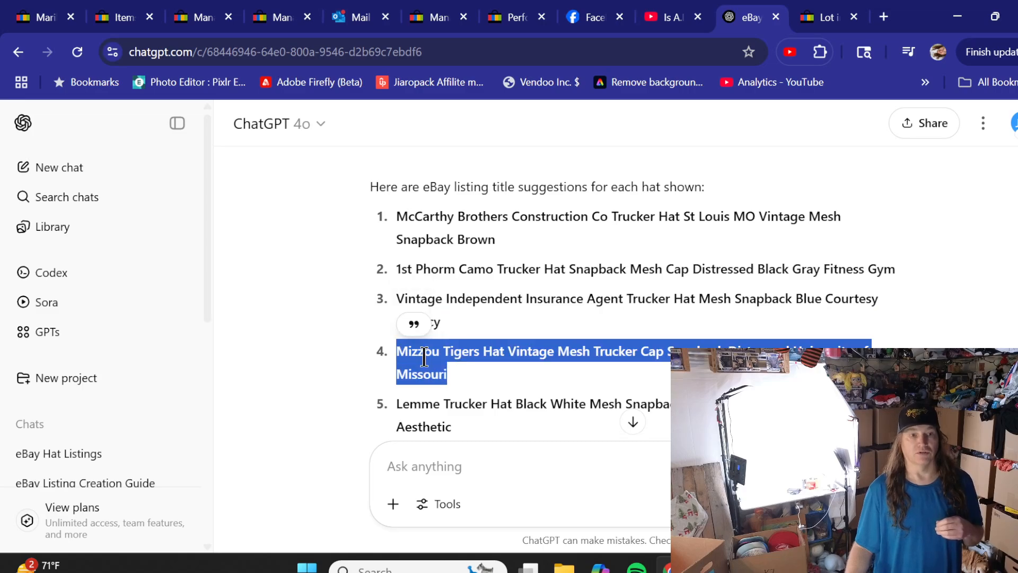
pyautogui.rightClick(425, 348)
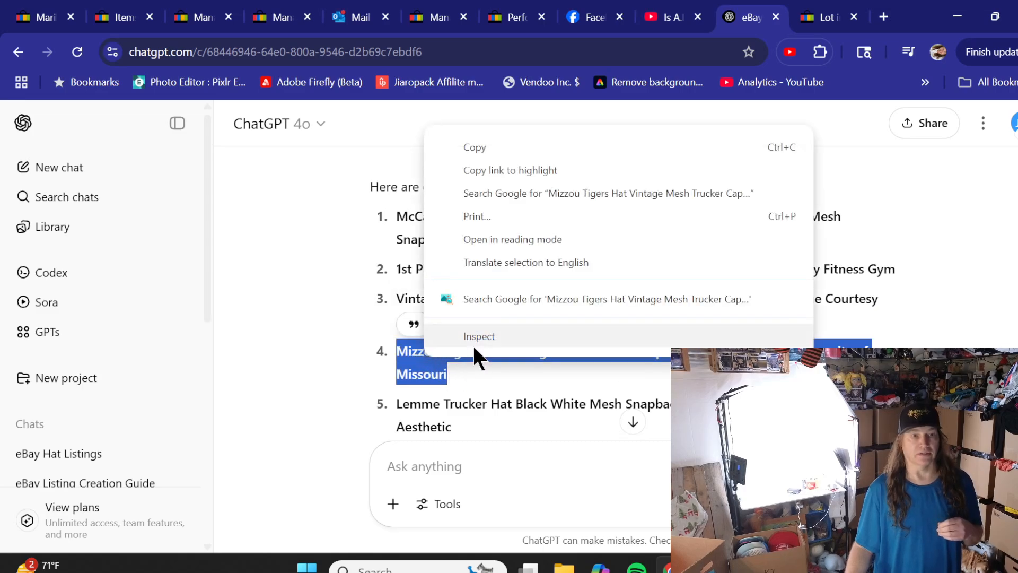
pyautogui.click(484, 153)
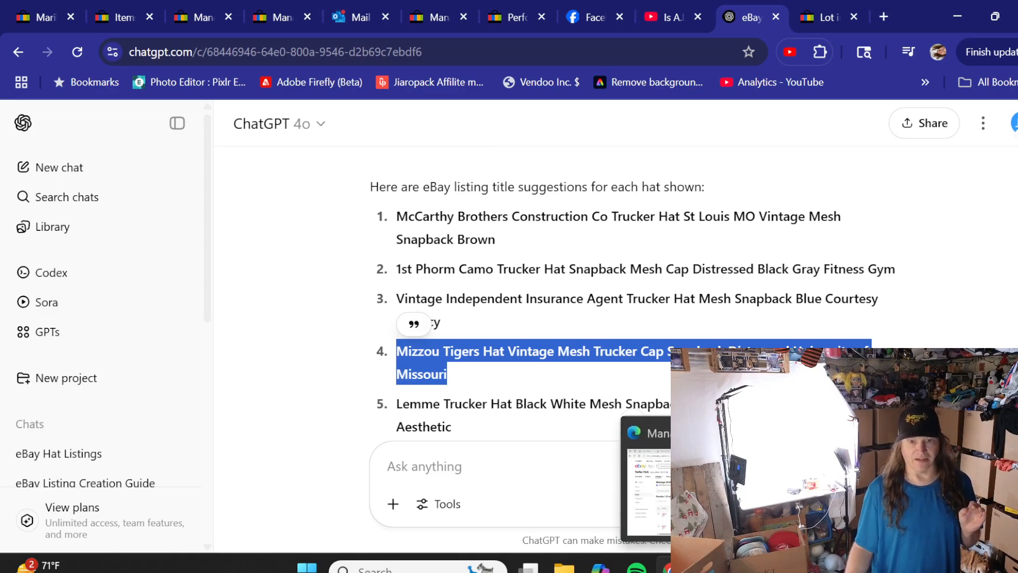
# Switch to the eBay drafts list, resume the next blank snapback hat draft, and upload the five Mizzou hat photos
pyautogui.click(706, 567)
pyautogui.scroll(-15, 263, 281)
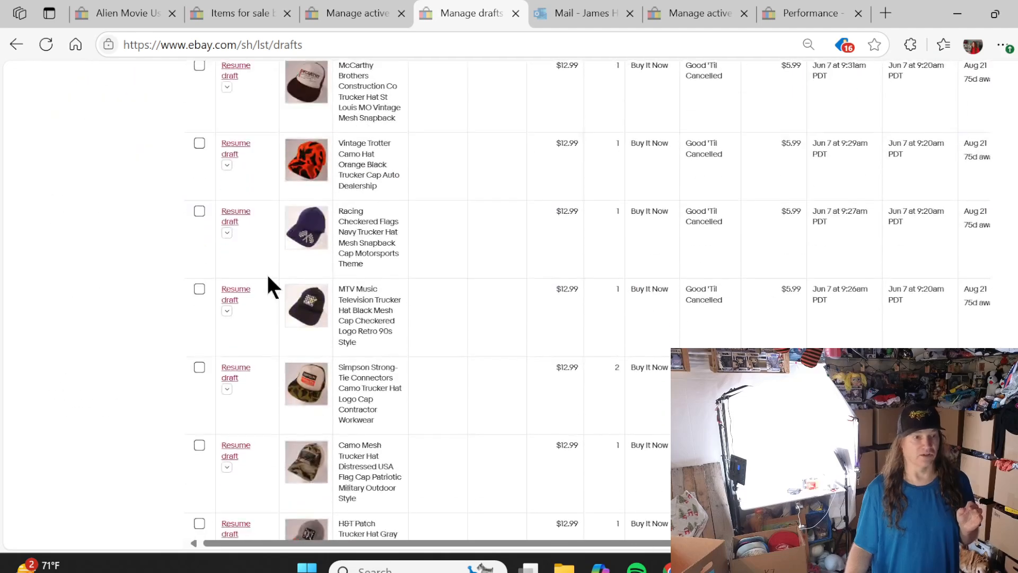
pyautogui.scroll(-5, 255, 274)
pyautogui.click(237, 195)
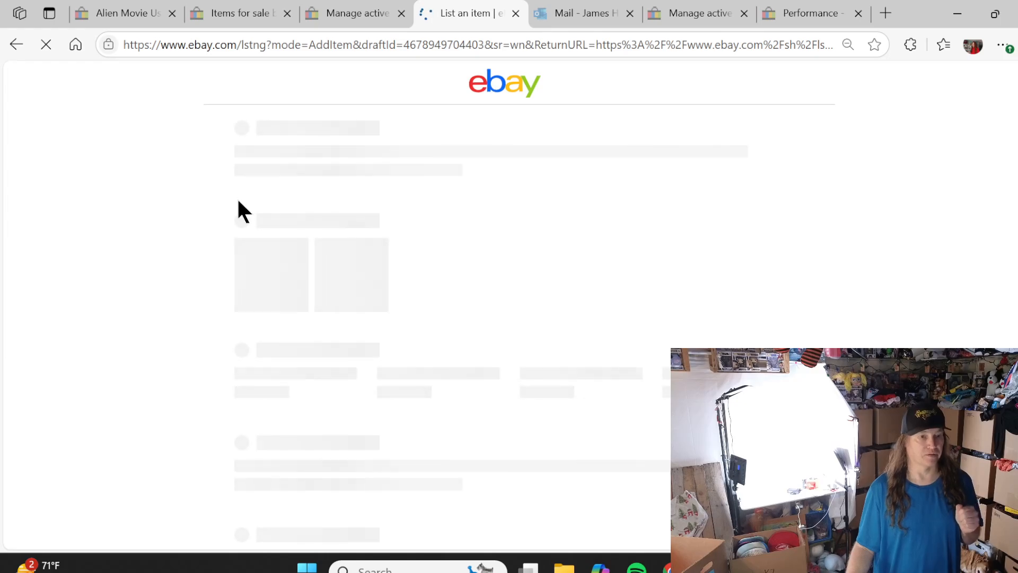
pyautogui.click(498, 409)
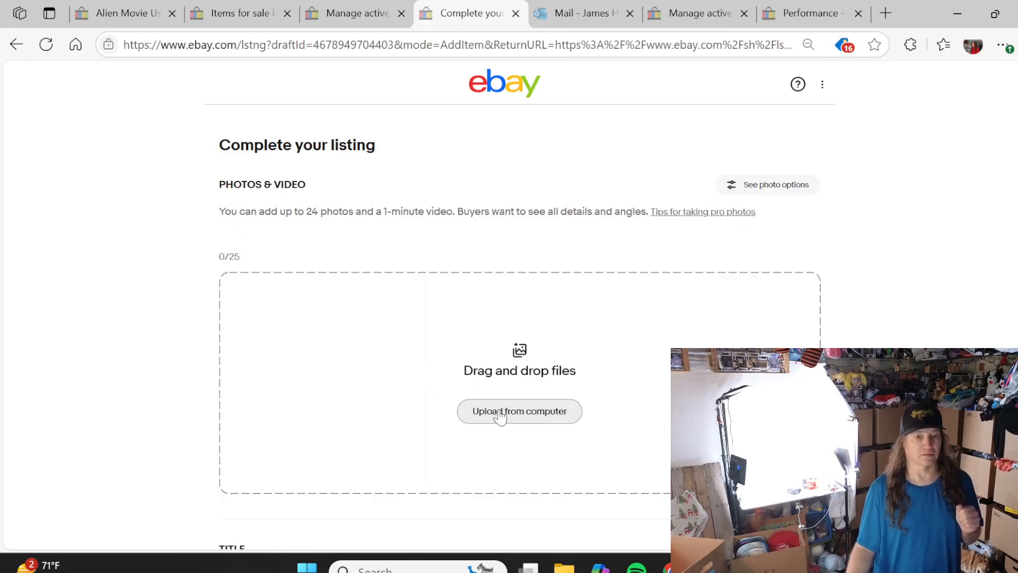
pyautogui.moveTo(142, 259); pyautogui.dragTo(642, 212)
pyautogui.click(539, 465)
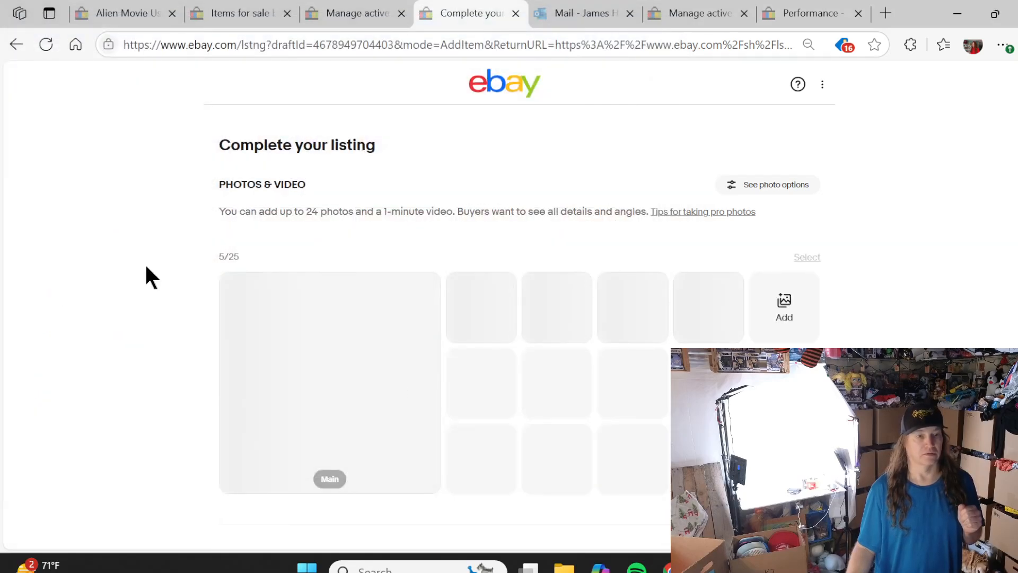
# Replace the item title with the copied Mizzou title, remove "Distressed", and complete the cut-off last word as "Missouri"
pyautogui.scroll(-5, 212, 345)
pyautogui.click(274, 359)
pyautogui.hotkey('ctrl', 'a')
pyautogui.rightClick(275, 364)
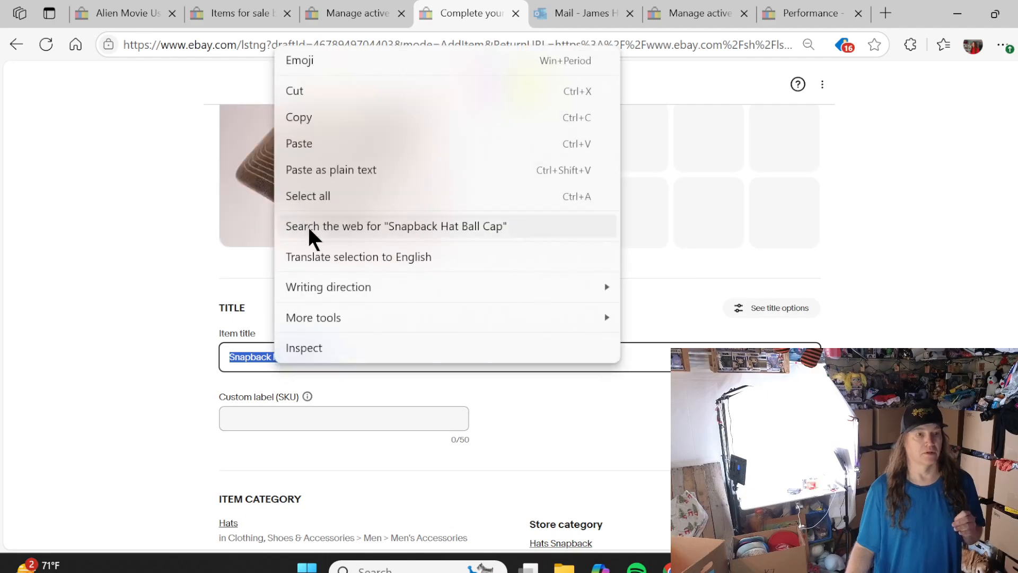
pyautogui.click(277, 146)
pyautogui.doubleClick(464, 362)
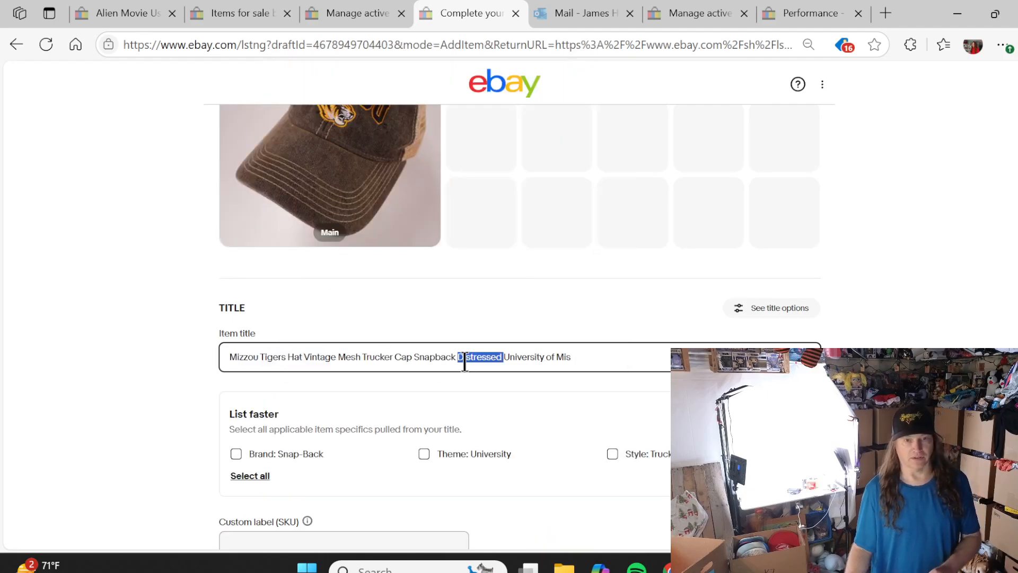
pyautogui.press('BackSpace')
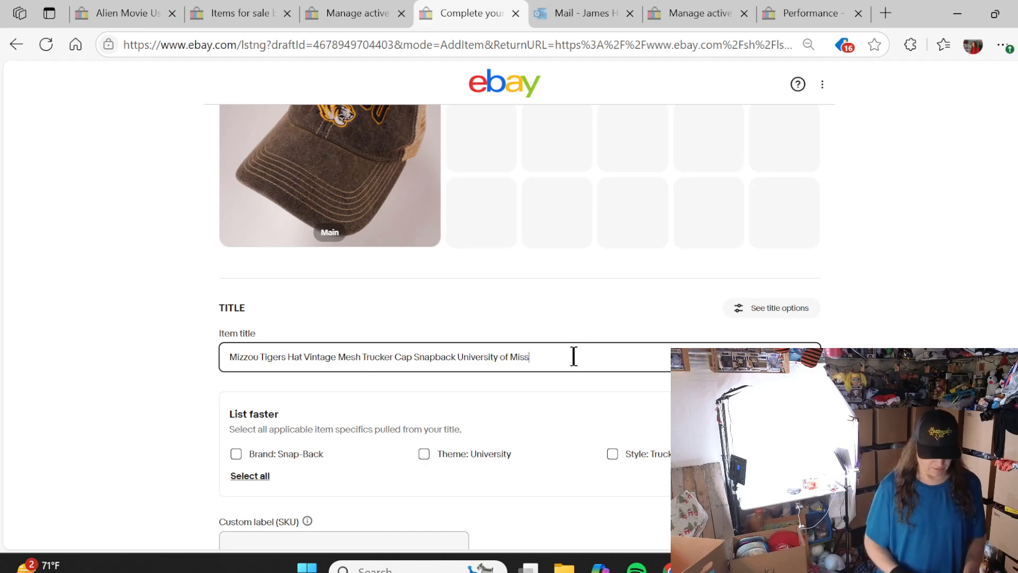
pyautogui.write('ouri')
pyautogui.click(143, 295)
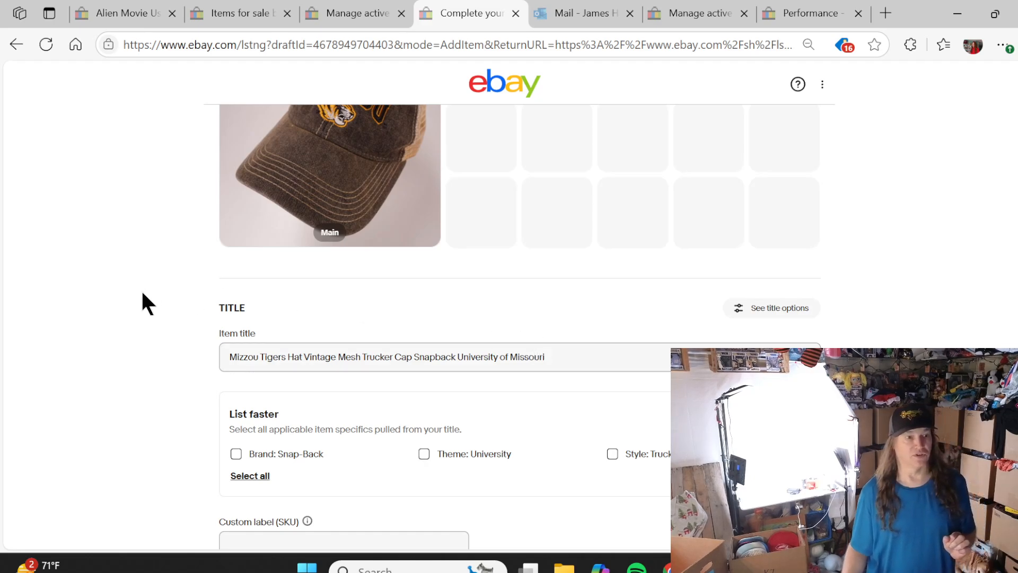
# Change the Mizzou hat's item category to the suggested College-NCAA under Fan Apparel & Souvenirs
pyautogui.scroll(-5, 142, 295)
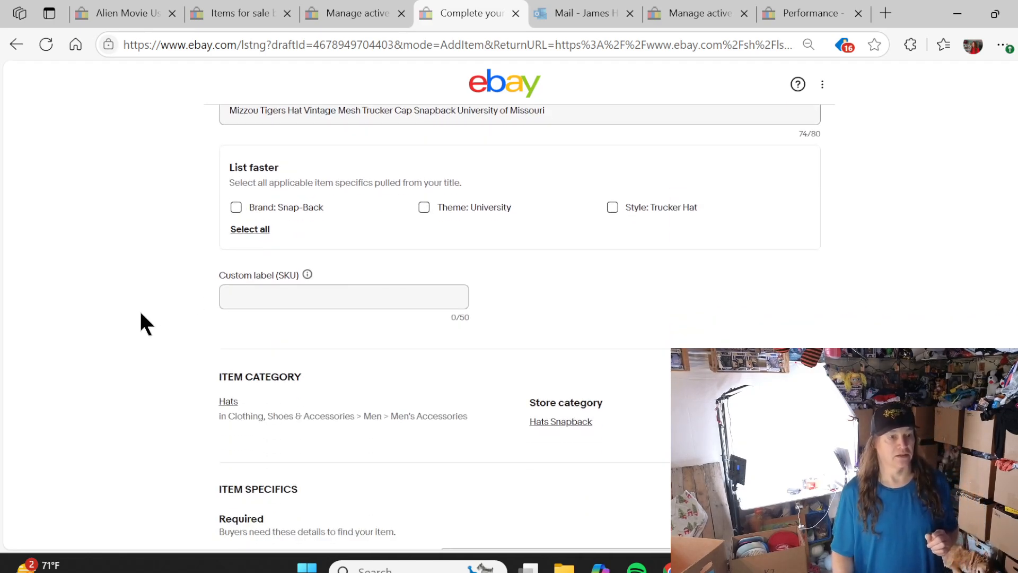
pyautogui.click(228, 403)
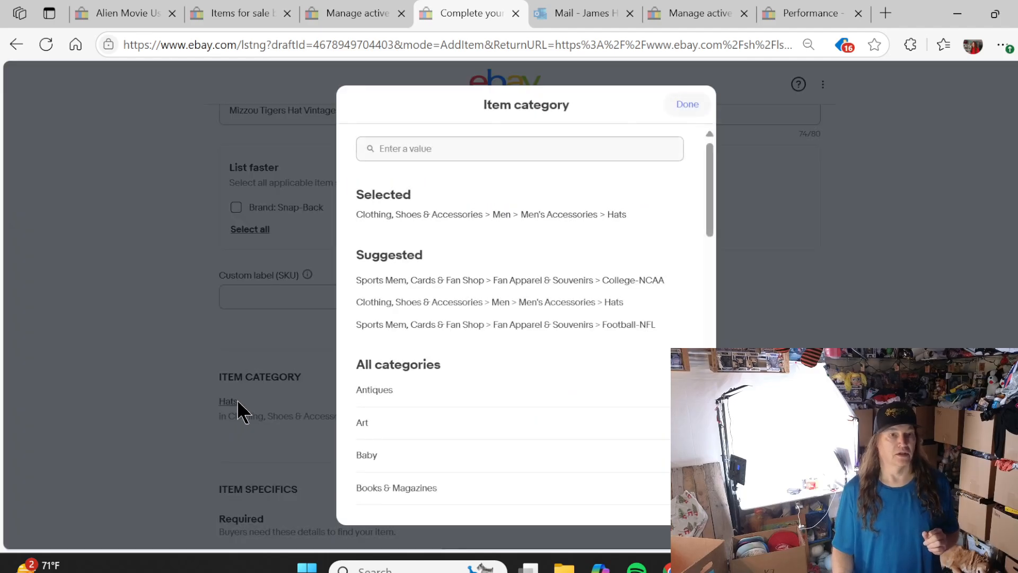
pyautogui.click(524, 281)
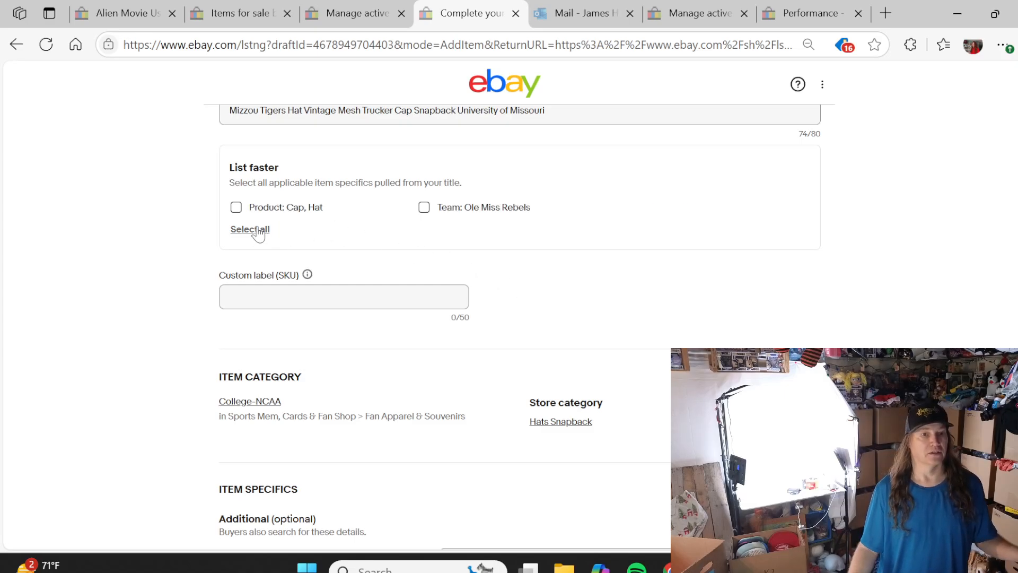
# Apply the suggested item specific "Product: Cap, Hat" and set the Team to Missouri Tigers
pyautogui.click(237, 206)
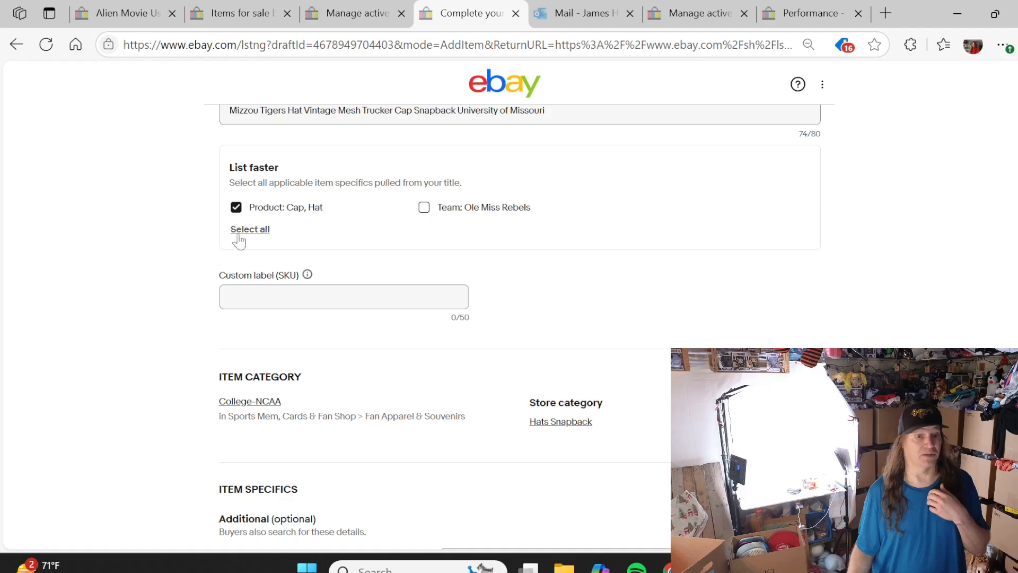
pyautogui.scroll(-8, 222, 240)
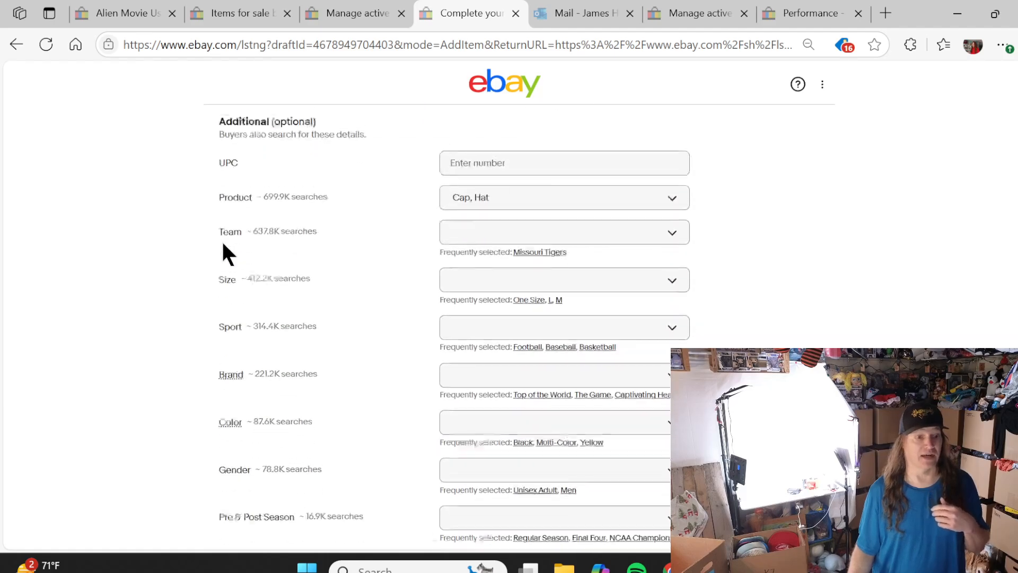
pyautogui.click(531, 240)
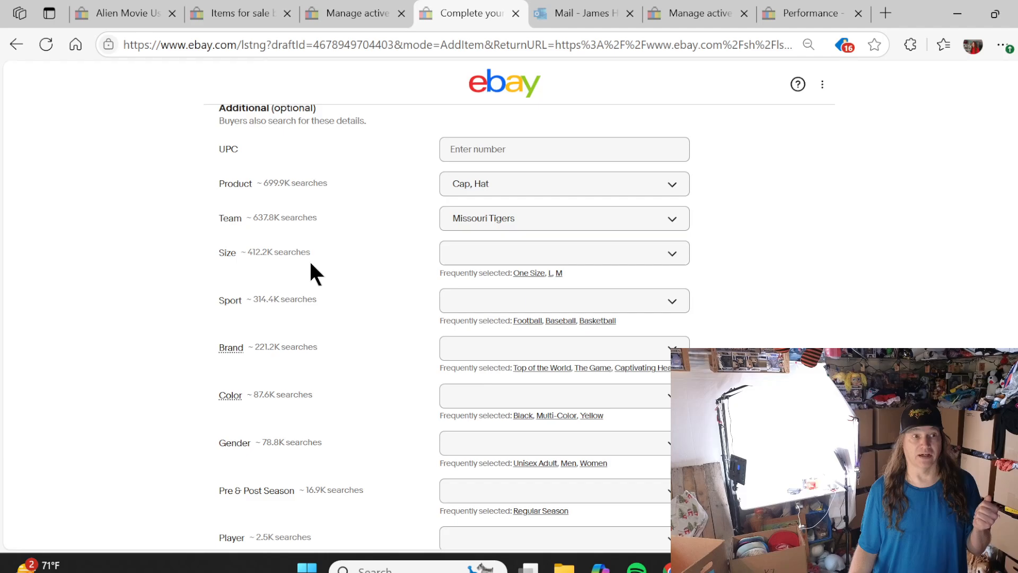
pyautogui.scroll(5, 297, 259)
pyautogui.scroll(3, 232, 254)
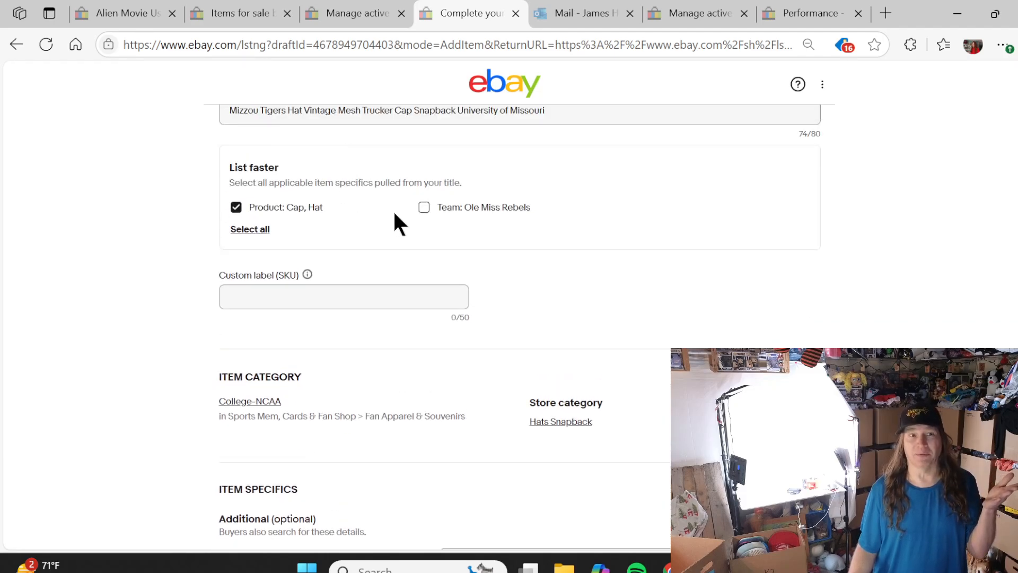
pyautogui.scroll(-7, 116, 201)
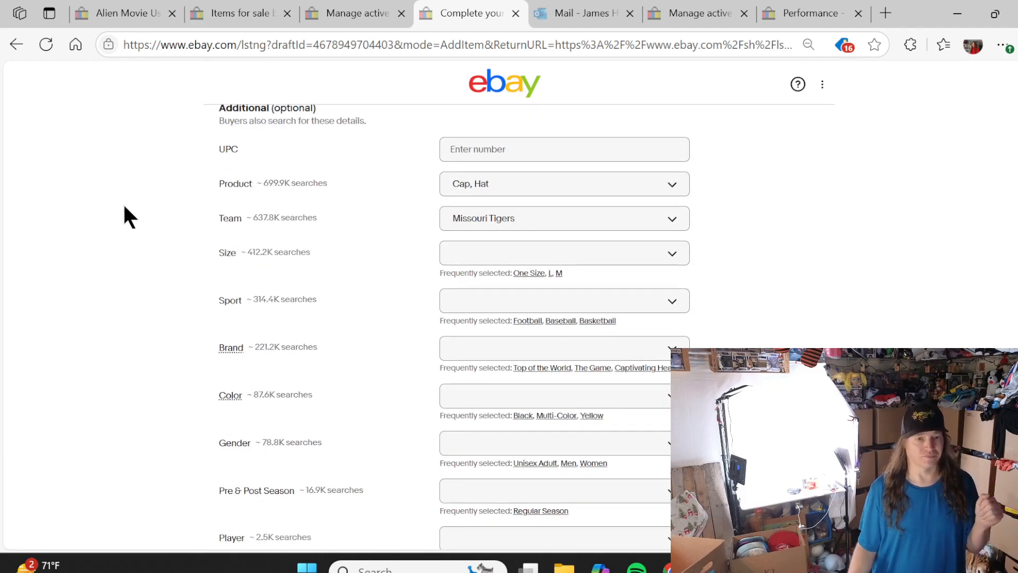
# Set the Mizzou hat's Gender to Men and save the listing for later
pyautogui.scroll(-2, 184, 227)
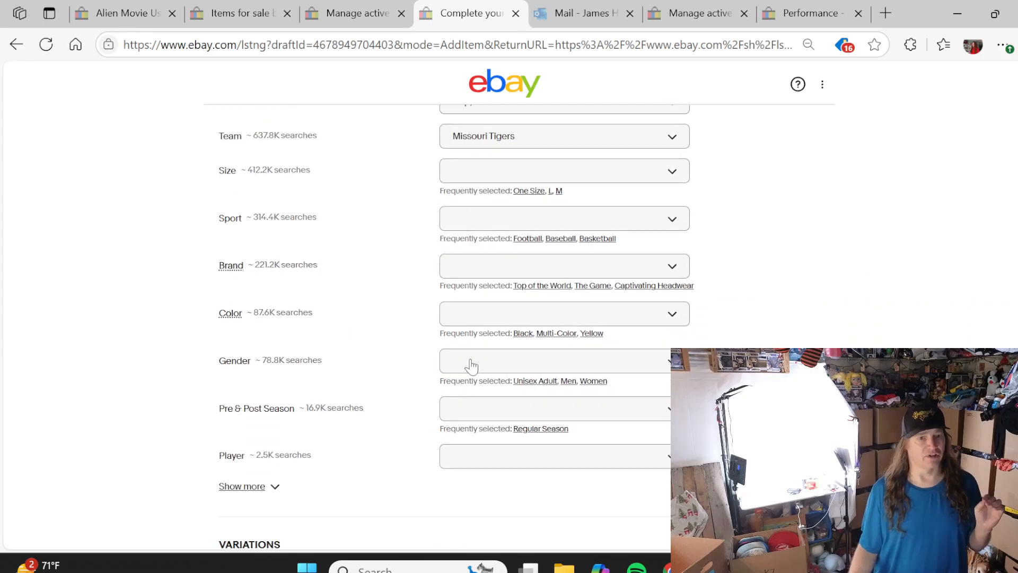
pyautogui.click(568, 381)
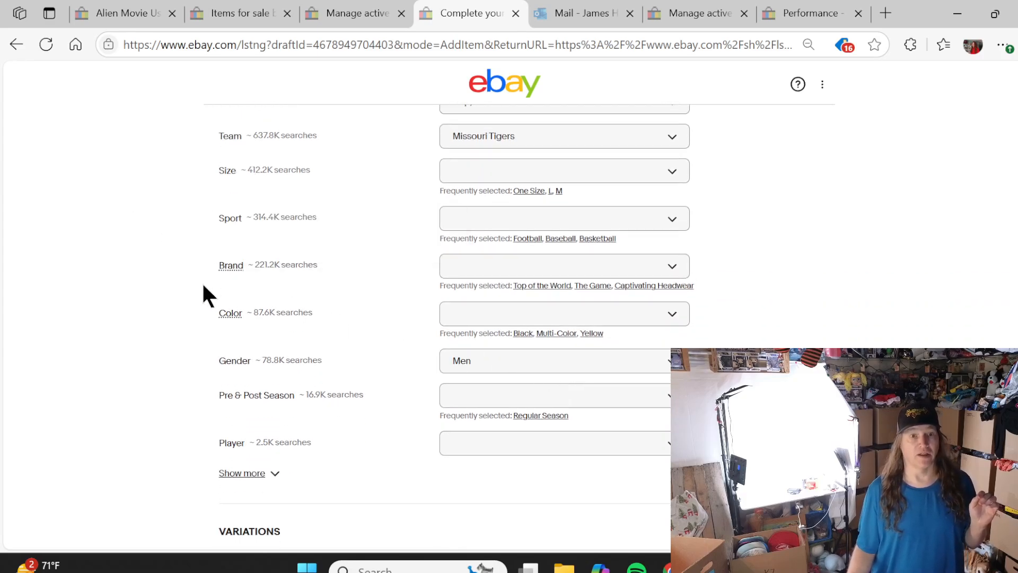
pyautogui.scroll(-5, 130, 274)
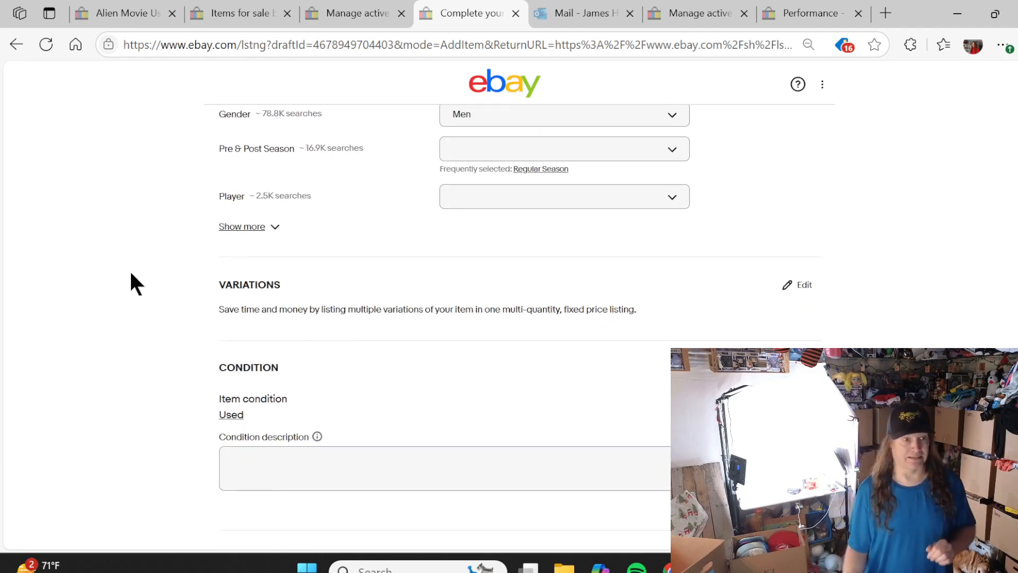
pyautogui.scroll(-20, 388, 301)
pyautogui.click(501, 333)
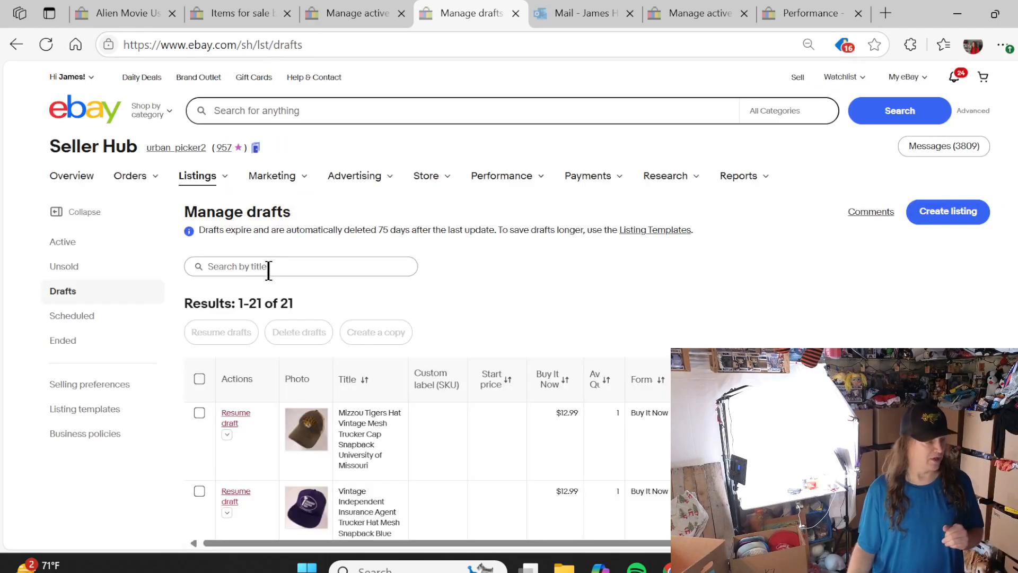
# Resume the next blank "Snapback Hat Ball Cap" draft and upload the Lemme hat photos DSC03656.JPG to DSC03660.JPG from the H104 folder
pyautogui.scroll(-20, 269, 267)
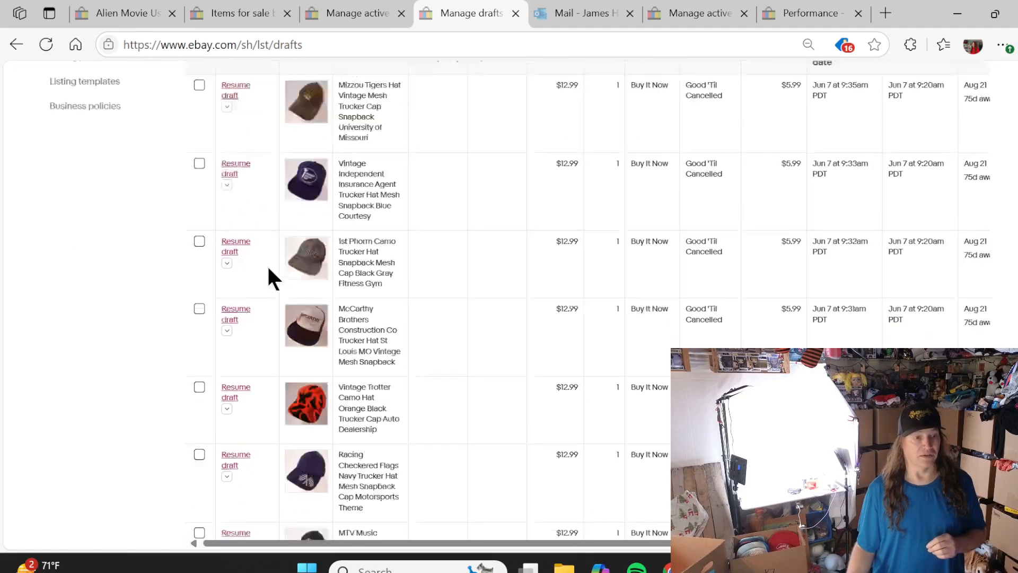
pyautogui.scroll(2, 269, 260)
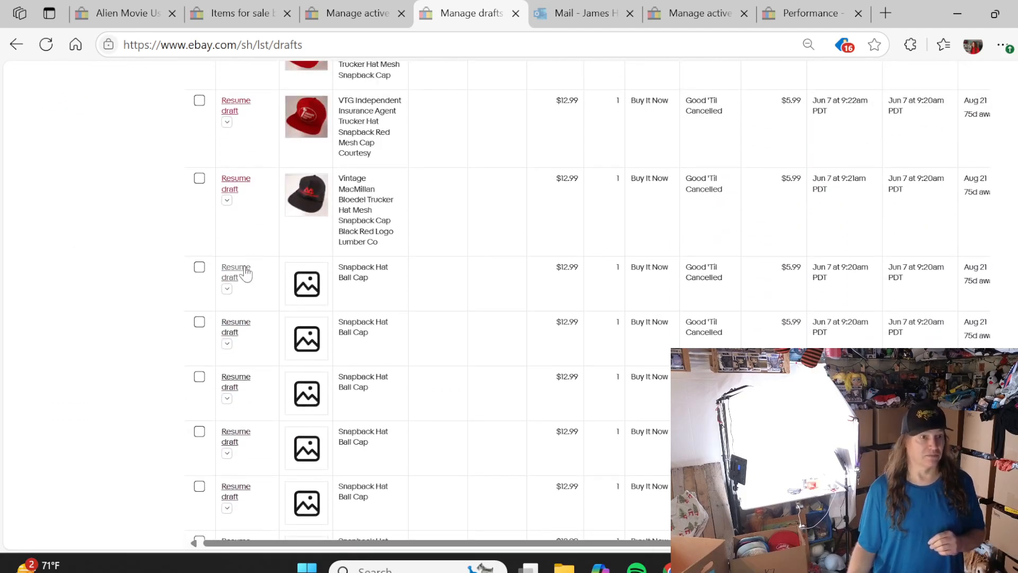
pyautogui.click(240, 271)
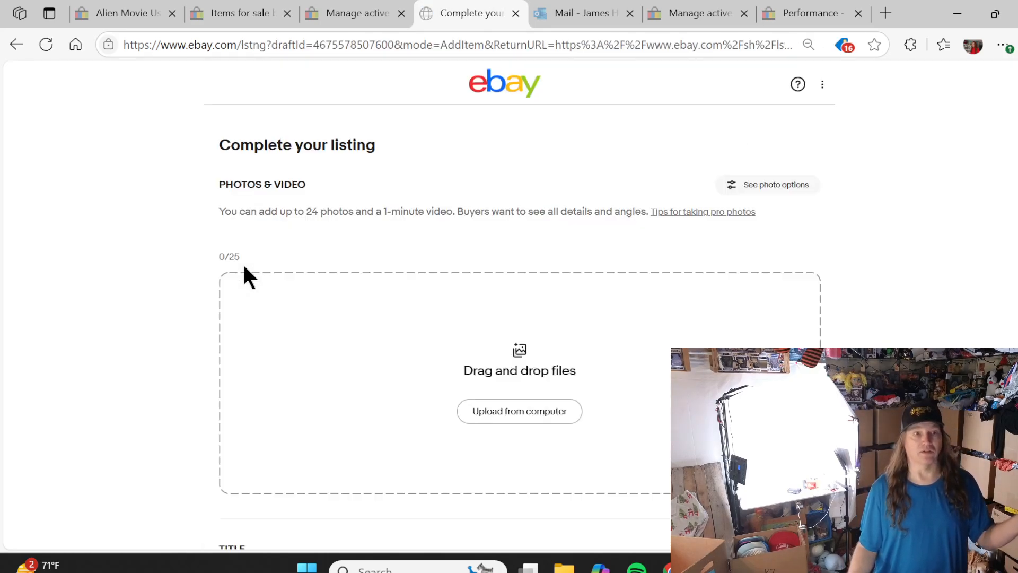
pyautogui.click(535, 418)
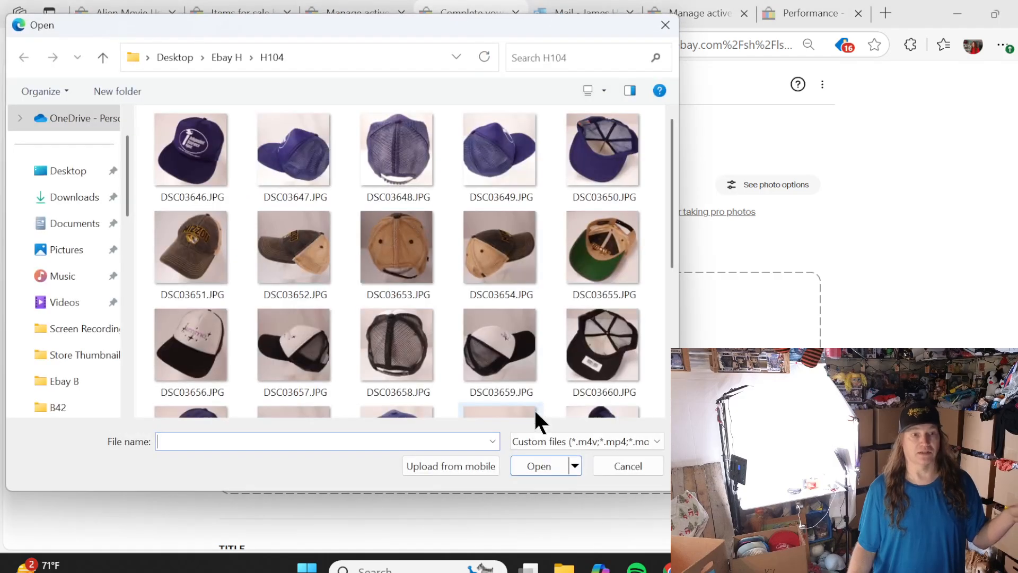
pyautogui.moveTo(148, 355); pyautogui.dragTo(588, 332)
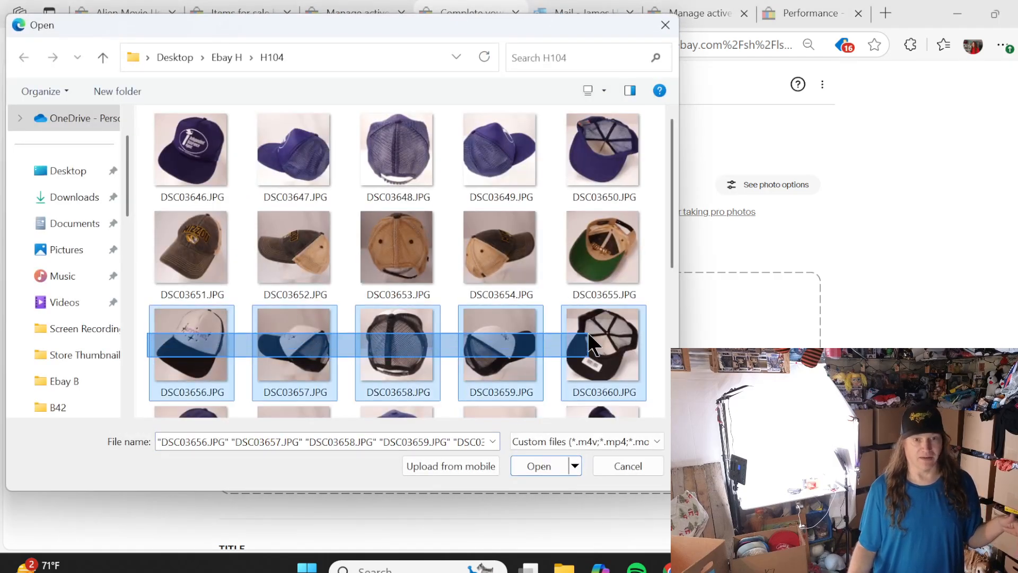
pyautogui.click(539, 467)
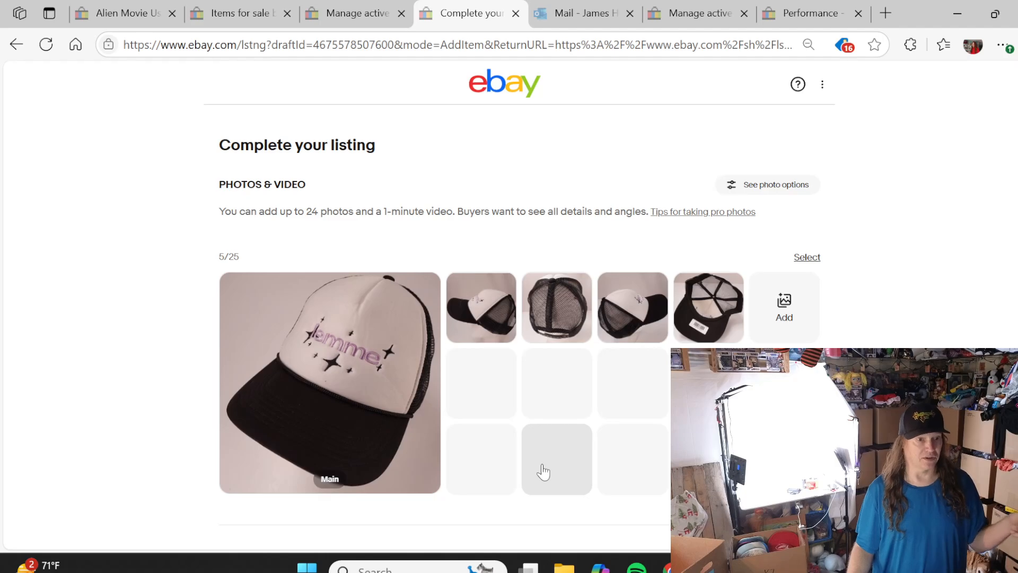
# Switch to ChatGPT and copy the fifth suggested title, "Lemme Trucker Hat Black White Mesh Snapback Cap Stars Embroidered Y2K Aesthetic"
pyautogui.click(669, 567)
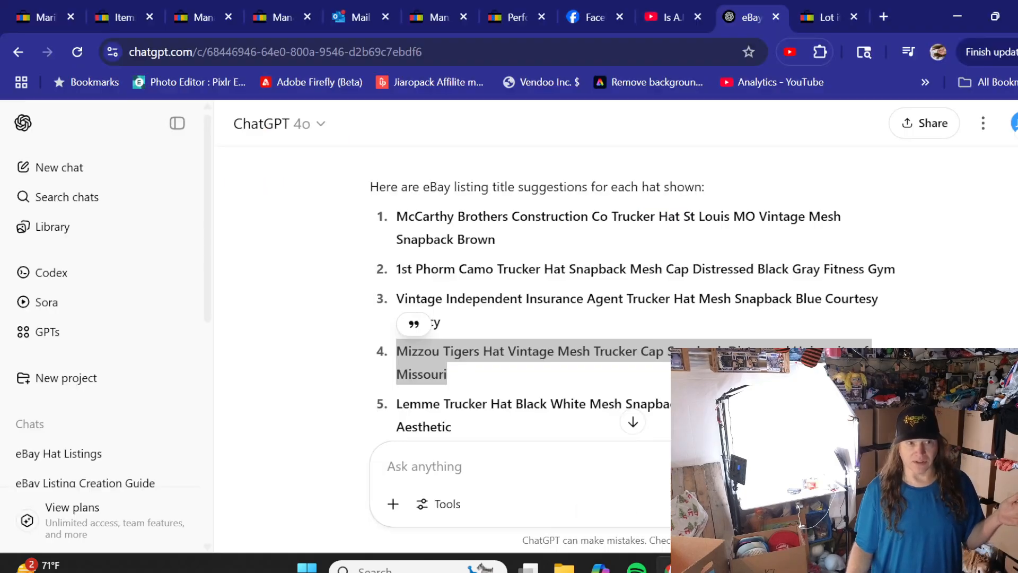
pyautogui.scroll(-2, 531, 371)
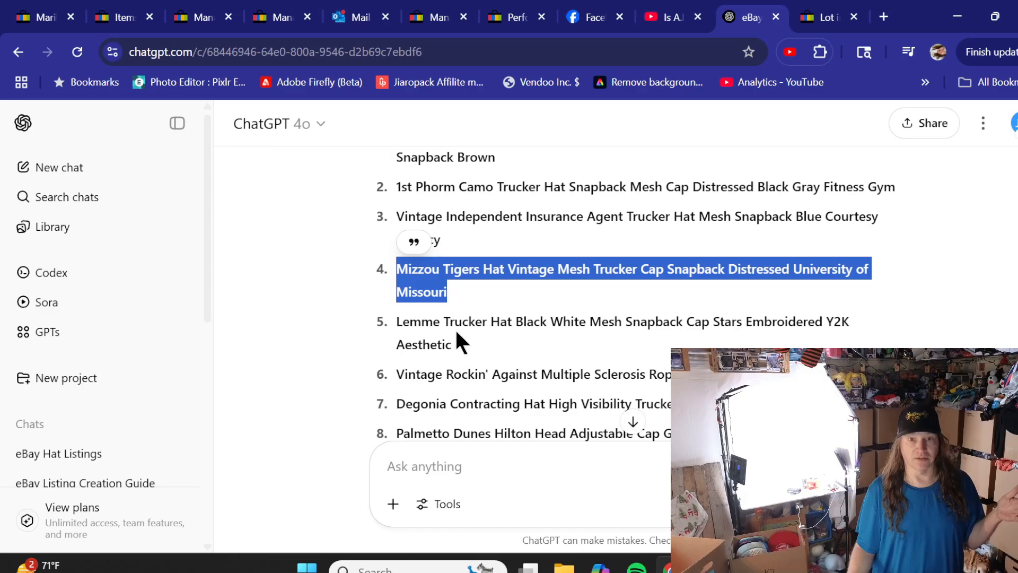
pyautogui.moveTo(451, 344); pyautogui.dragTo(395, 321)
pyautogui.hotkey('ctrl', 'c')
pyautogui.rightClick(409, 323)
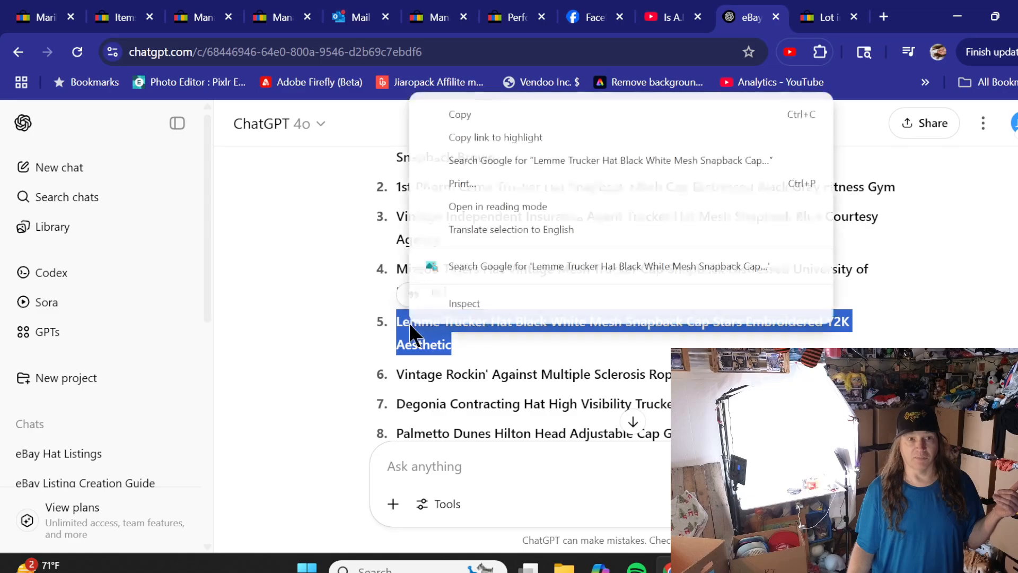
pyautogui.click(476, 114)
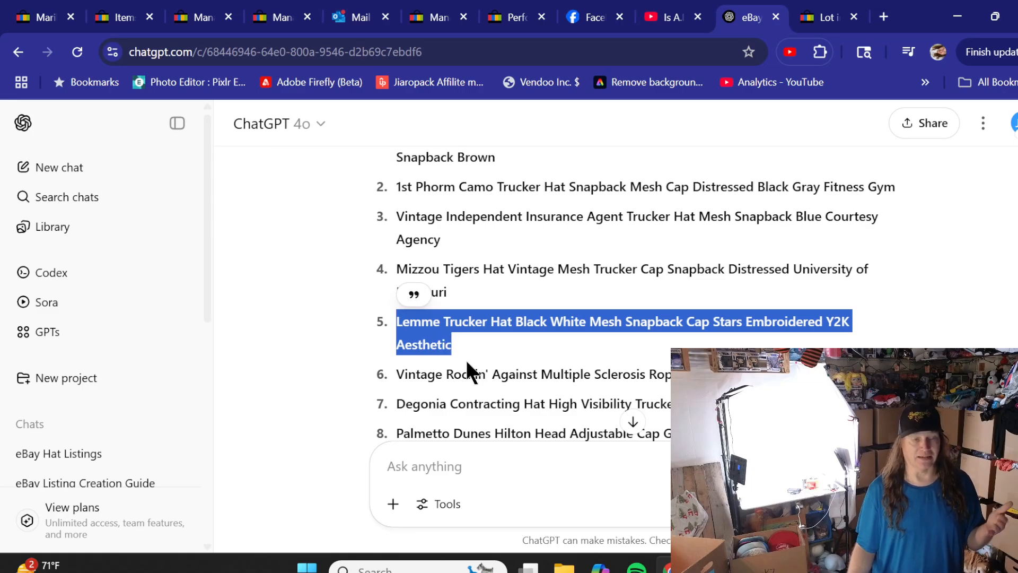
# Switch back to the eBay draft and replace its item title with the copied Lemme trucker hat title
pyautogui.hotkey('alt', 'Tab')
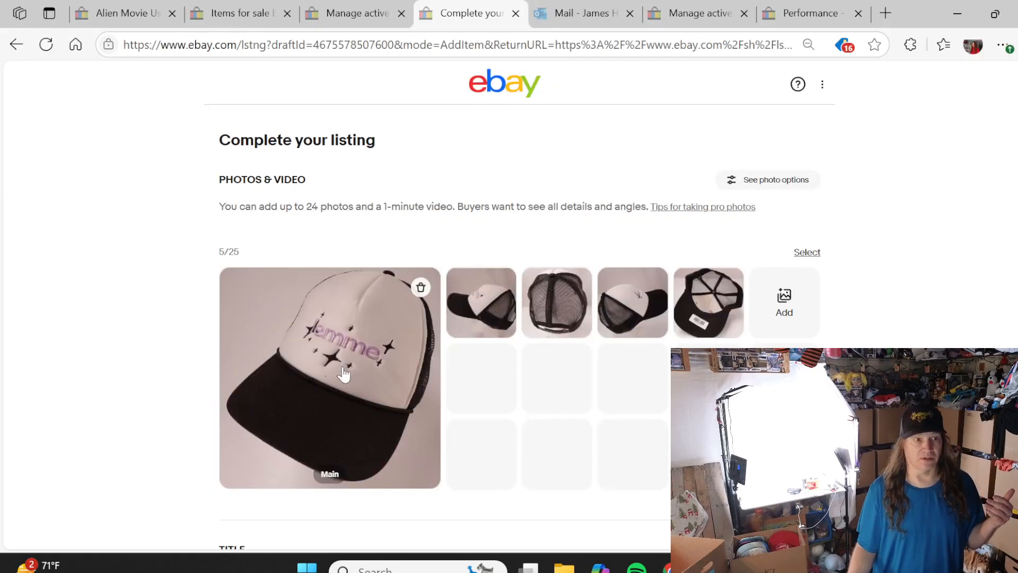
pyautogui.scroll(-4, 341, 372)
pyautogui.doubleClick(255, 358)
pyautogui.hotkey('ctrl', 'a')
pyautogui.rightClick(256, 358)
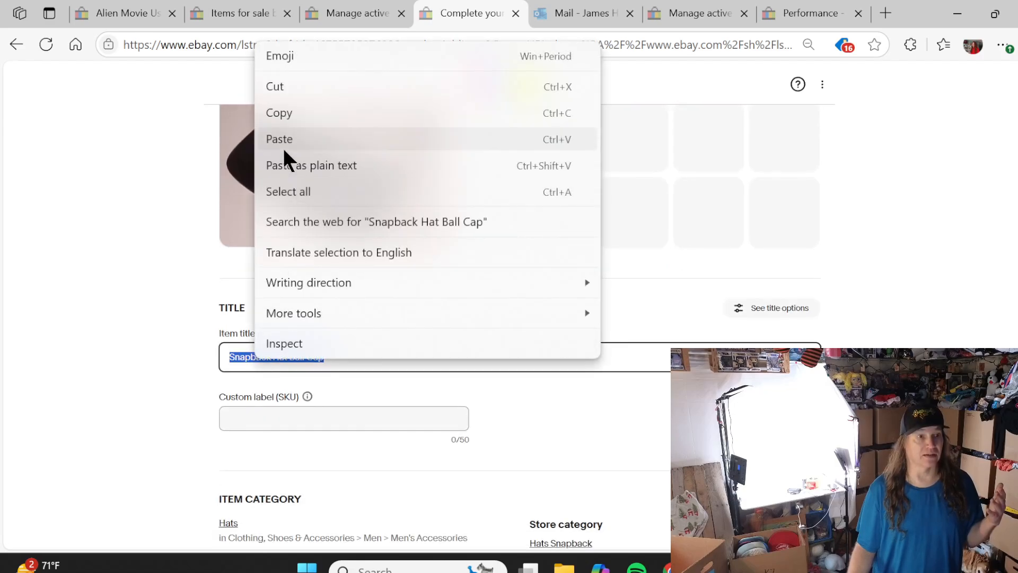
pyautogui.click(282, 140)
# Look up the title word "Aesthetic" on the web, and close the search results
pyautogui.doubleClick(554, 356)
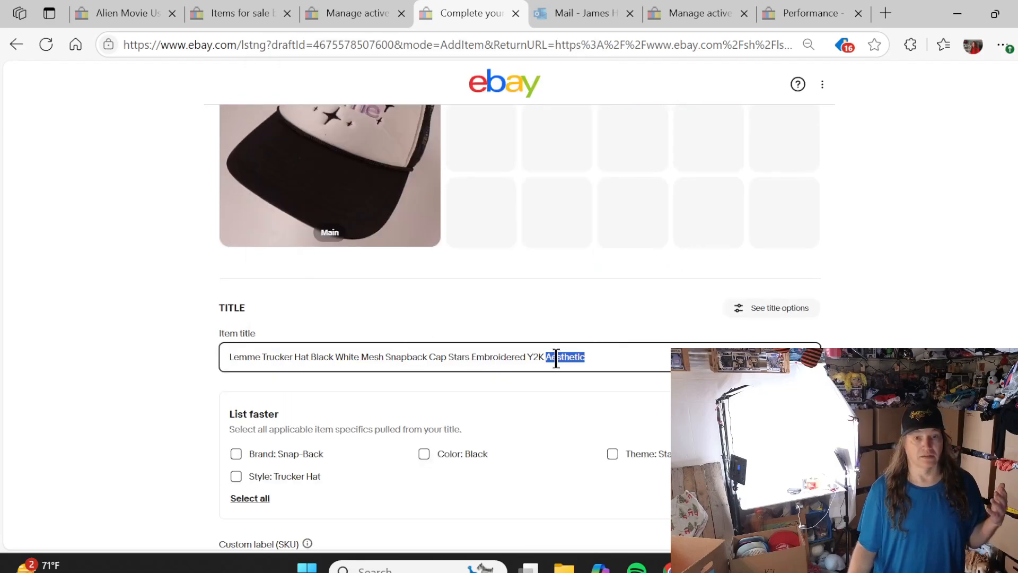
pyautogui.rightClick(555, 358)
pyautogui.click(608, 223)
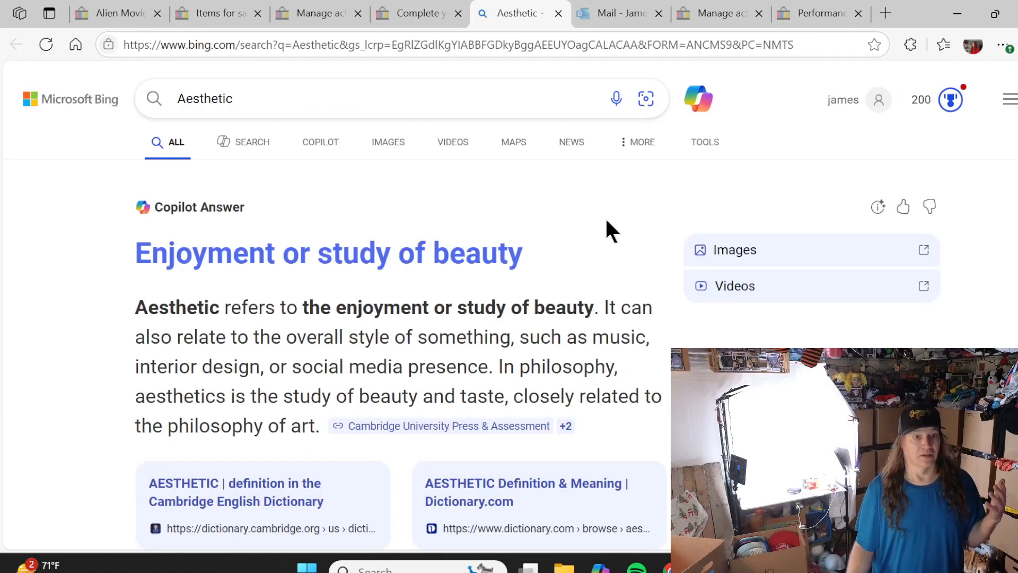
pyautogui.click(559, 12)
# Look up the title word "Lemme" on the web, check the lemmelive result, and close the search results
pyautogui.doubleClick(254, 353)
pyautogui.rightClick(245, 354)
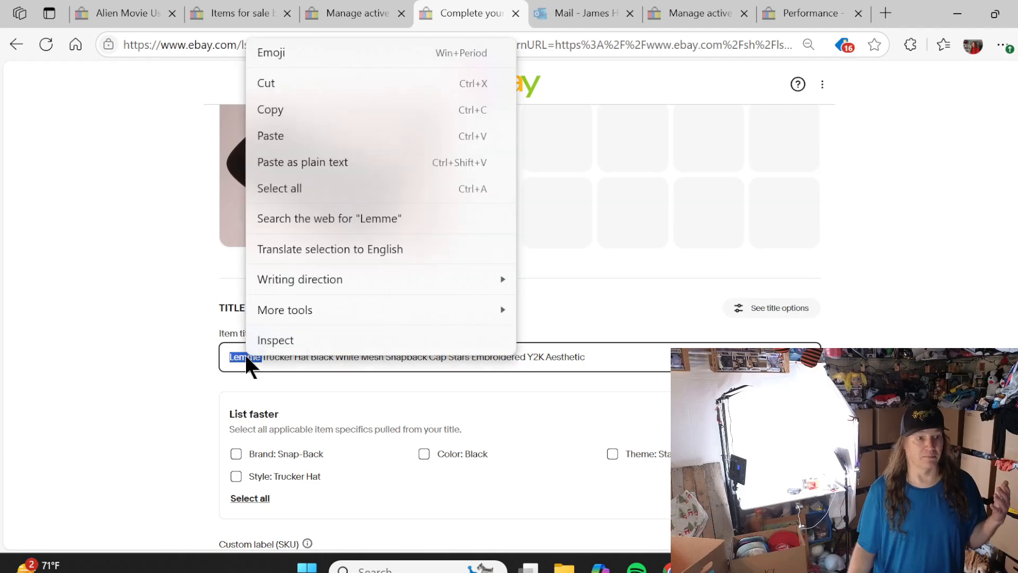
pyautogui.click(350, 218)
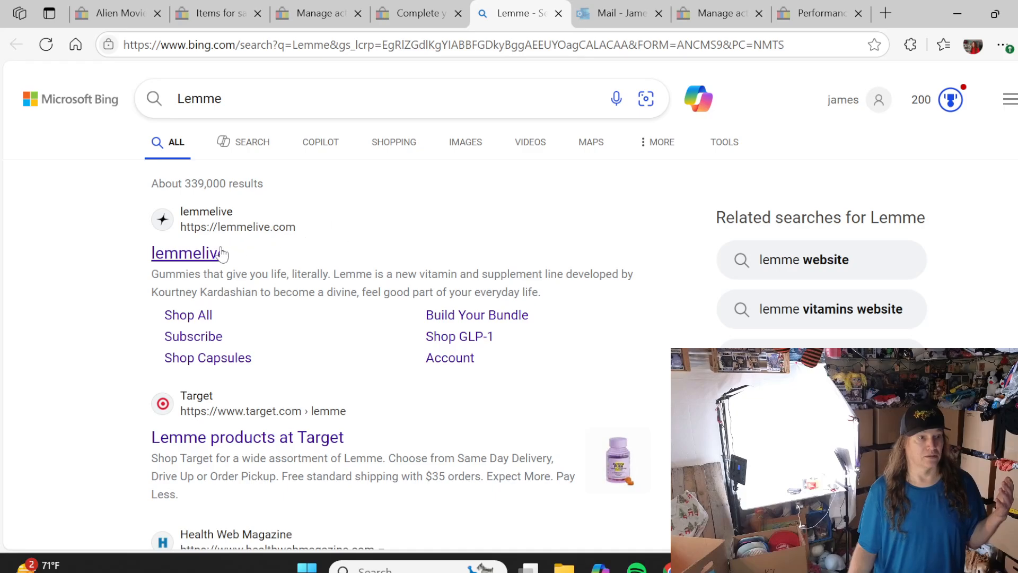
pyautogui.click(208, 262)
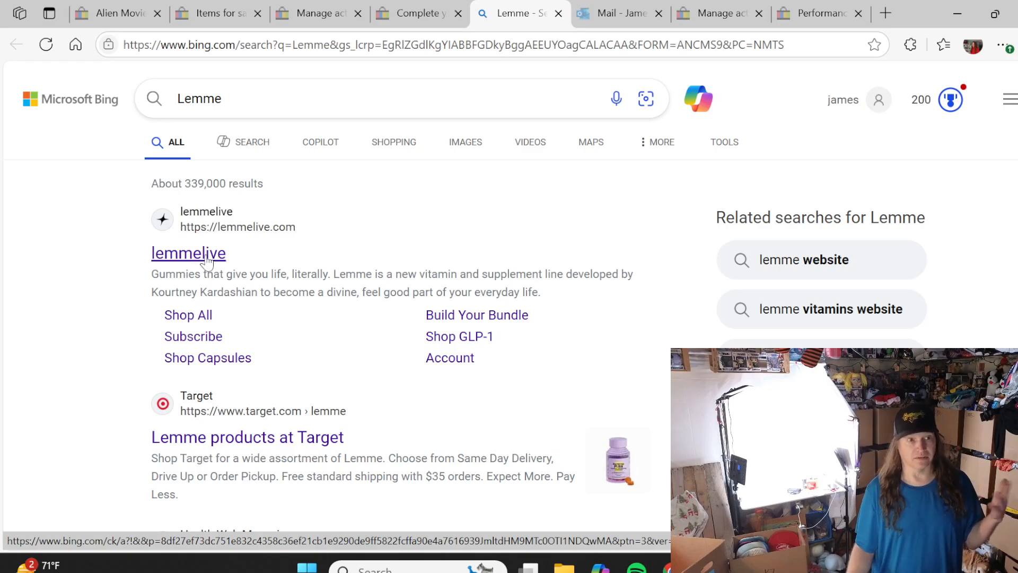
pyautogui.click(559, 13)
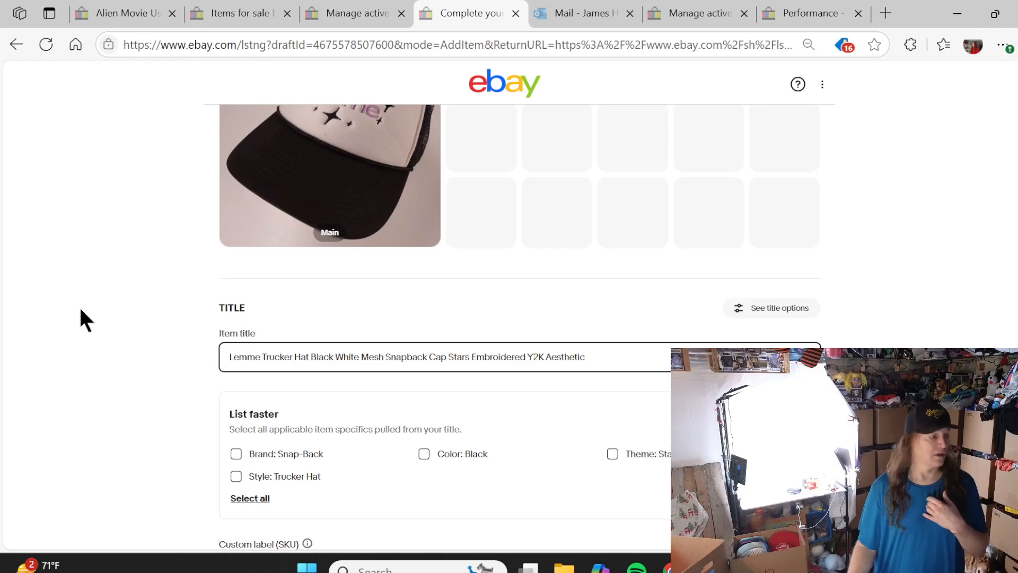
# Apply the suggested item specific Style: Trucker Hat to the Lemme hat listing and save the draft for later
pyautogui.scroll(-2, 81, 310)
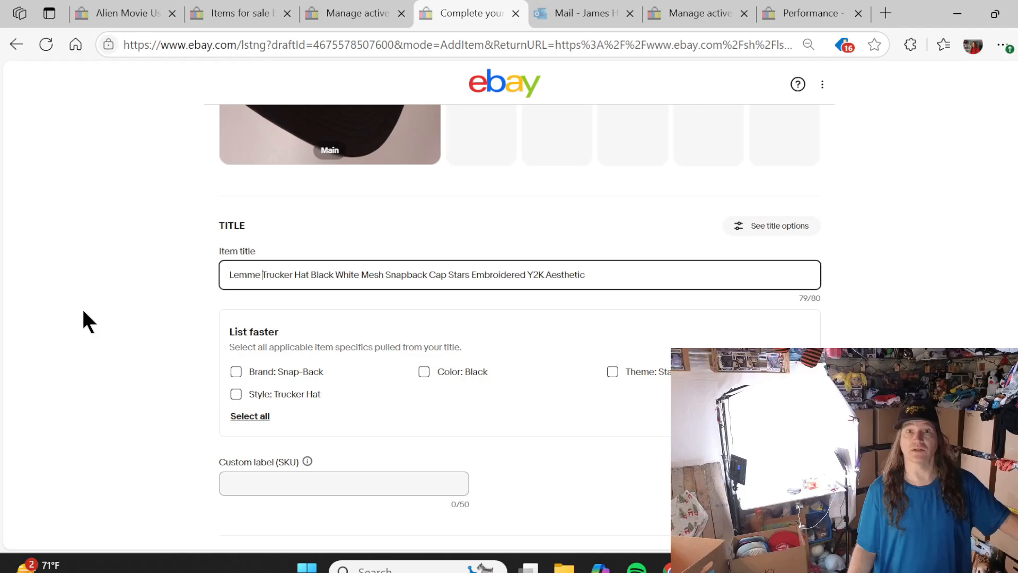
pyautogui.click(236, 394)
pyautogui.scroll(-15, 177, 379)
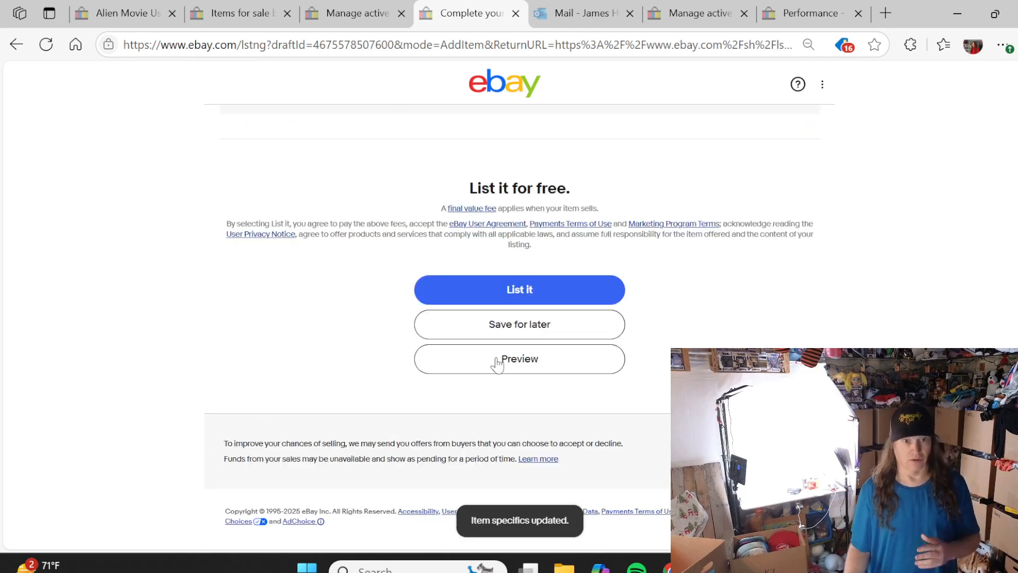
pyautogui.click(507, 323)
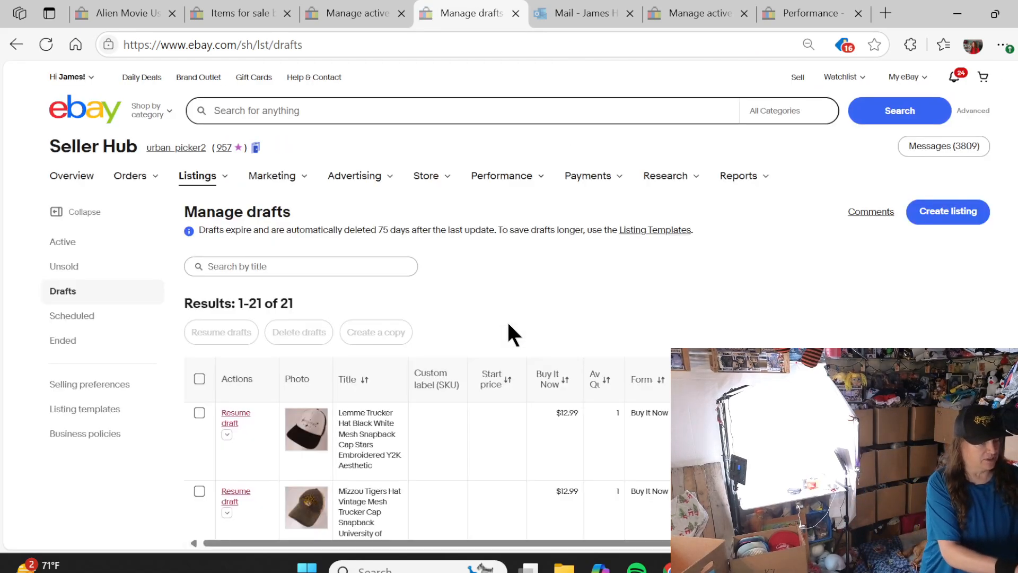
# Resume the next blank "Snapback Hat Ball Cap" draft and, while choosing its photos, delete the used files DSC03646.JPG to DSC03660.JPG from the H104 folder
pyautogui.scroll(-20, 363, 271)
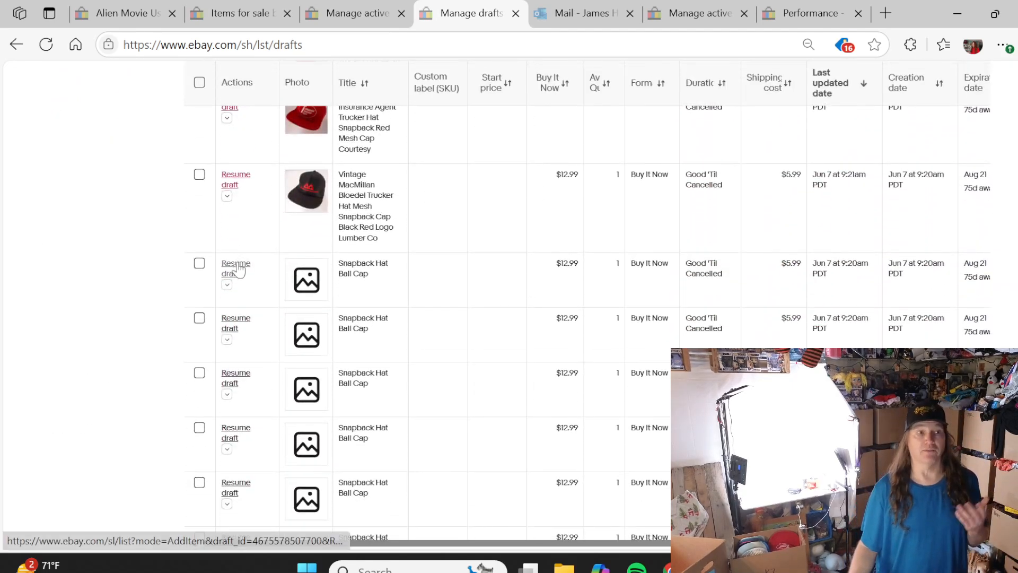
pyautogui.click(238, 264)
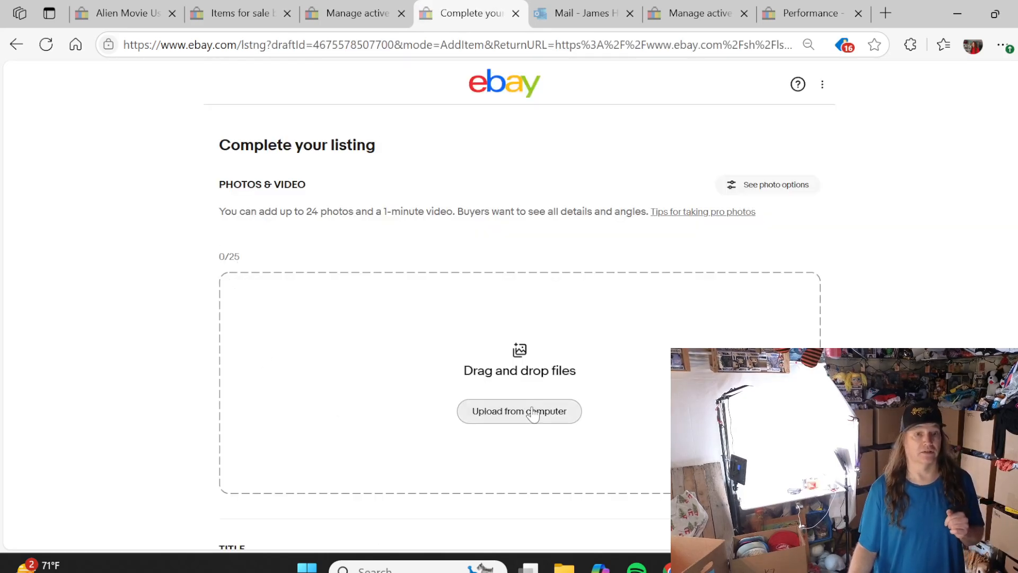
pyautogui.click(532, 411)
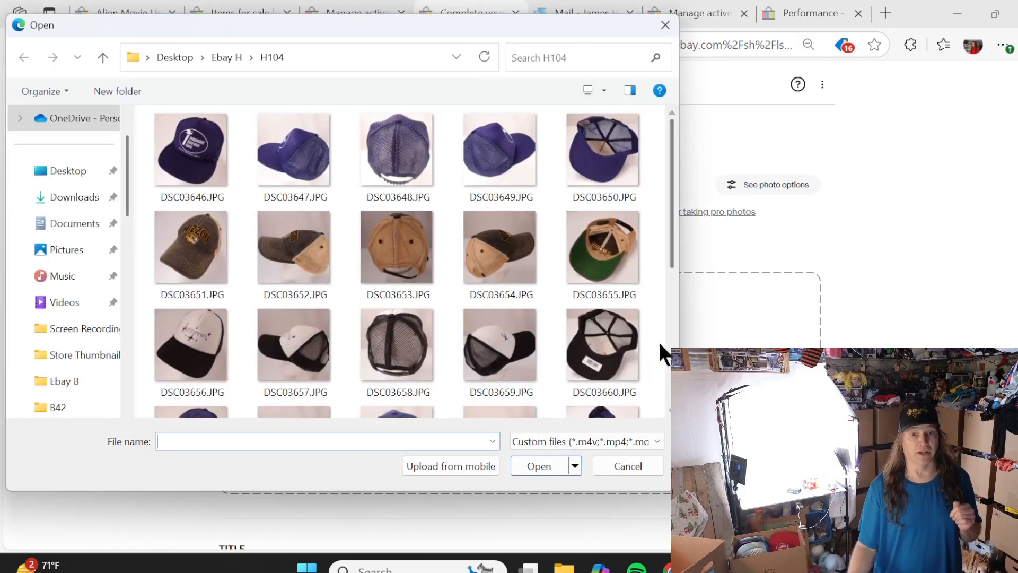
pyautogui.moveTo(654, 342); pyautogui.dragTo(178, 136)
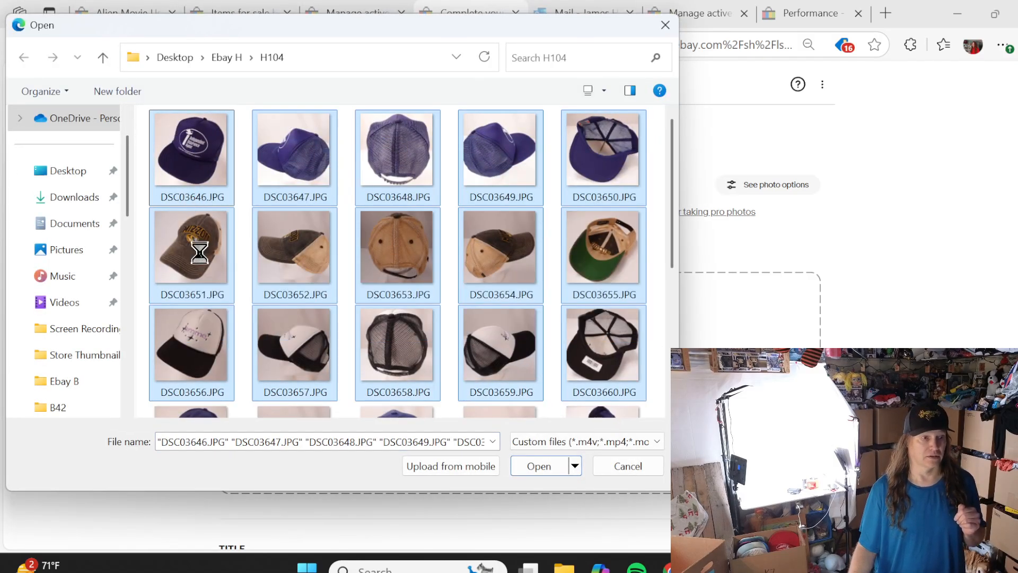
pyautogui.rightClick(178, 136)
pyautogui.click(217, 496)
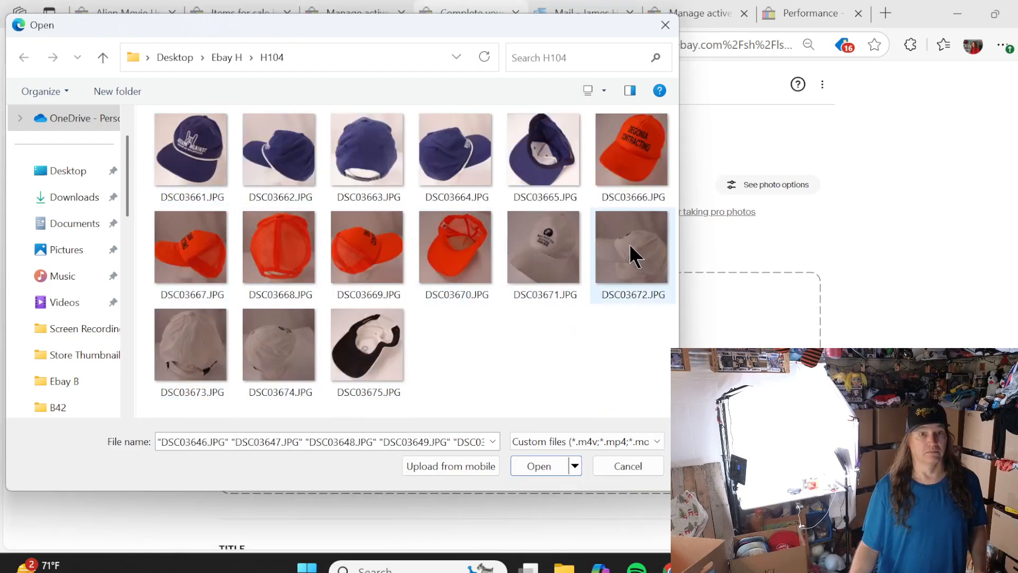
# Narrow the file dialog to five photos per row and upload the blue rope hat photos DSC03661.JPG to DSC03665.JPG
pyautogui.moveTo(682, 229); pyautogui.dragTo(641, 229)
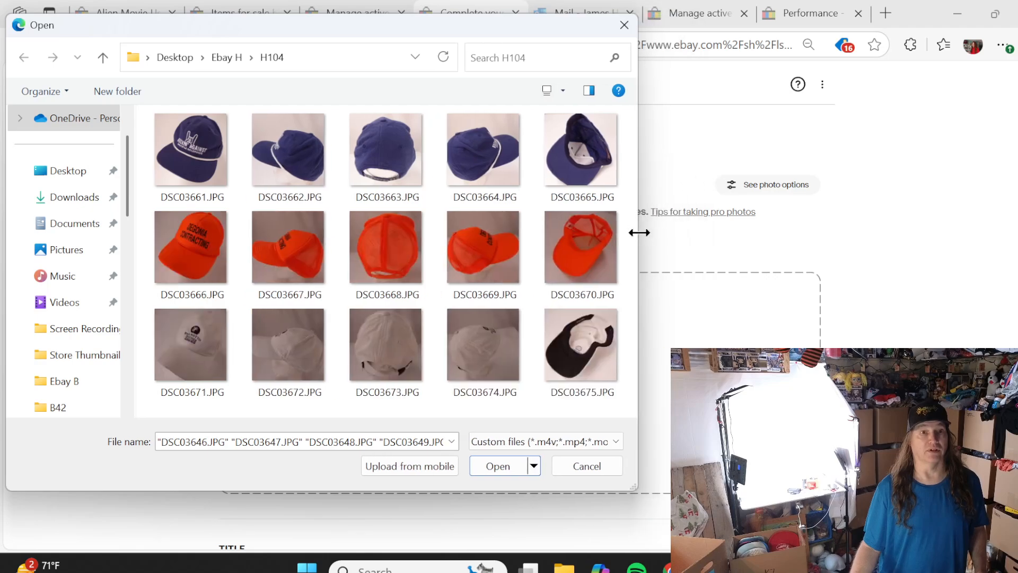
pyautogui.moveTo(152, 155); pyautogui.dragTo(589, 159)
pyautogui.click(518, 466)
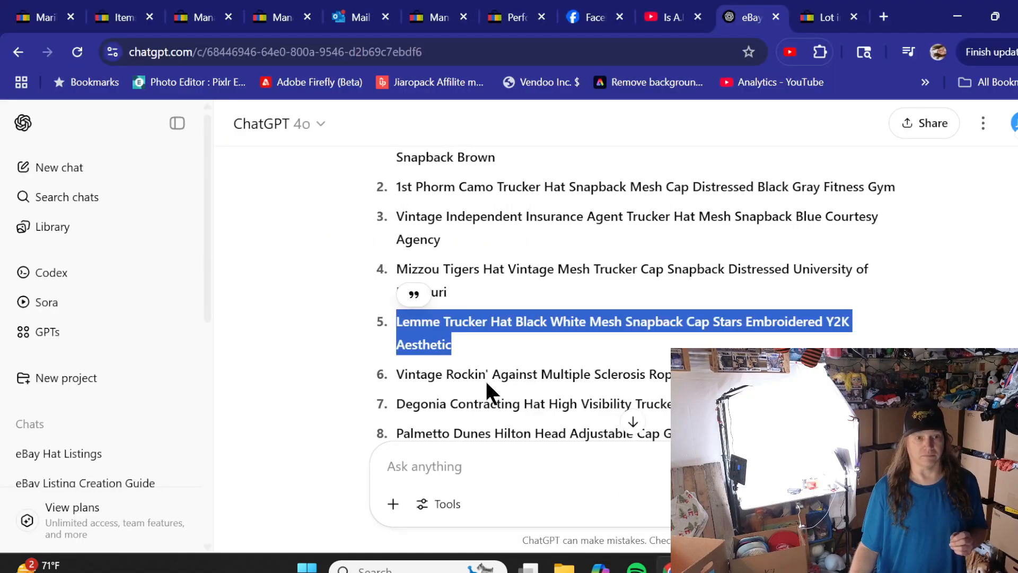
# In ChatGPT, copy the sixth suggested title, "Vintage Rockin' Against Multiple Sclerosis Rope Hat Snapback Blue Mesh Cap"
pyautogui.tripleClick(449, 375)
pyautogui.rightClick(448, 376)
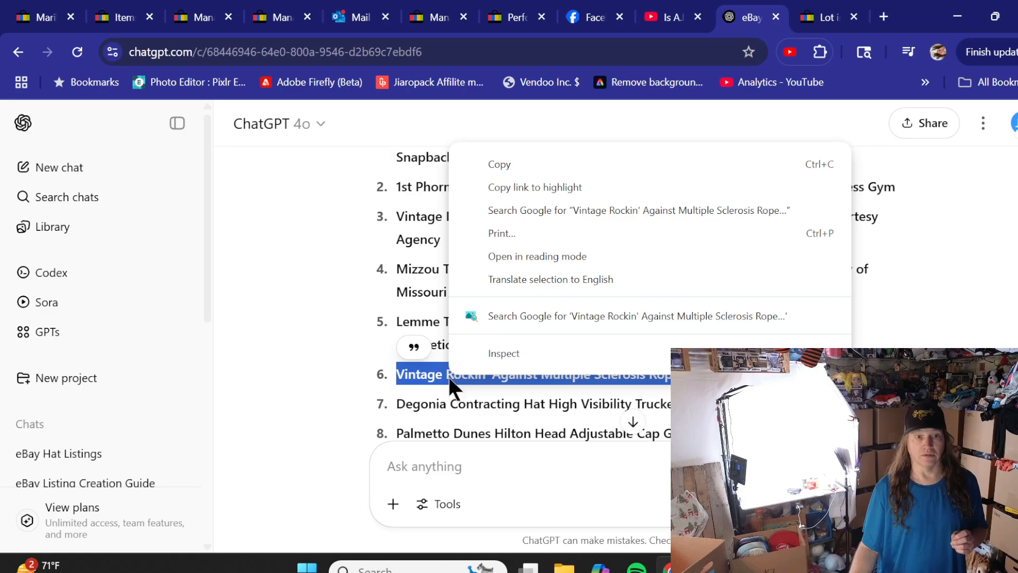
pyautogui.click(495, 163)
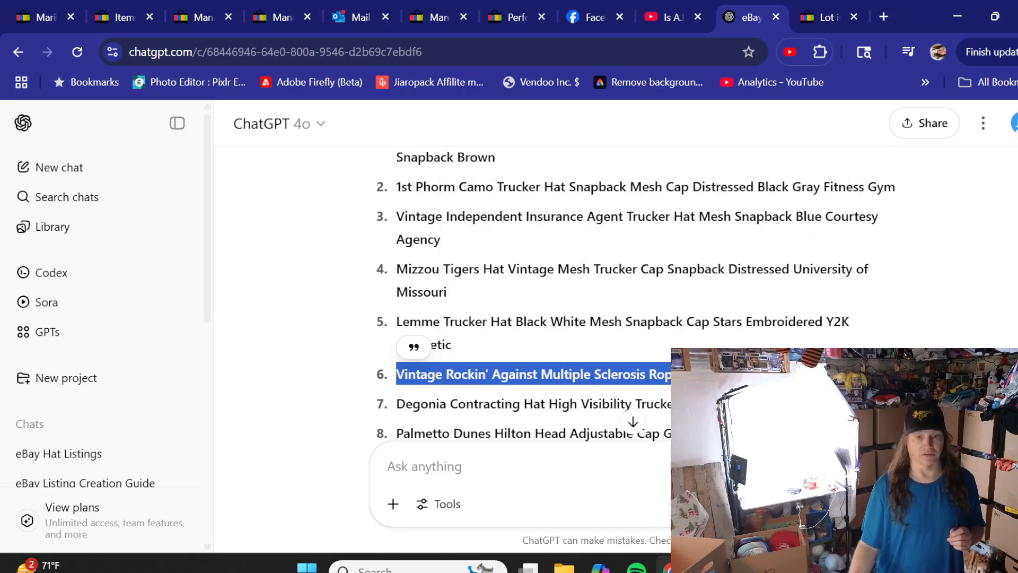
# Switch back to the eBay draft and replace its item title with the copied Rockin' Against Multiple Sclerosis title
pyautogui.hotkey('alt', 'Tab')
pyautogui.scroll(-5, 243, 250)
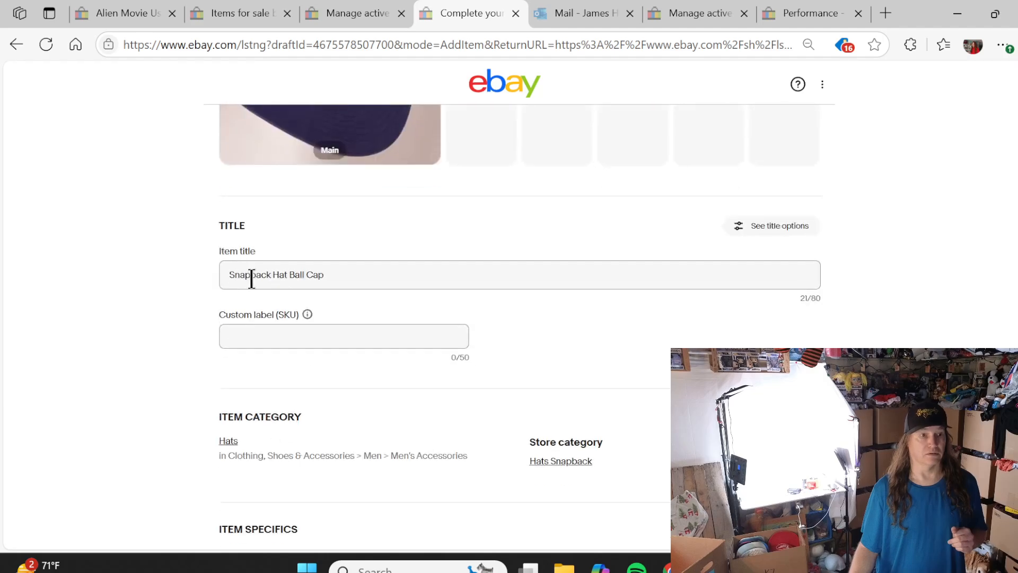
pyautogui.tripleClick(253, 274)
pyautogui.rightClick(253, 277)
pyautogui.click(278, 333)
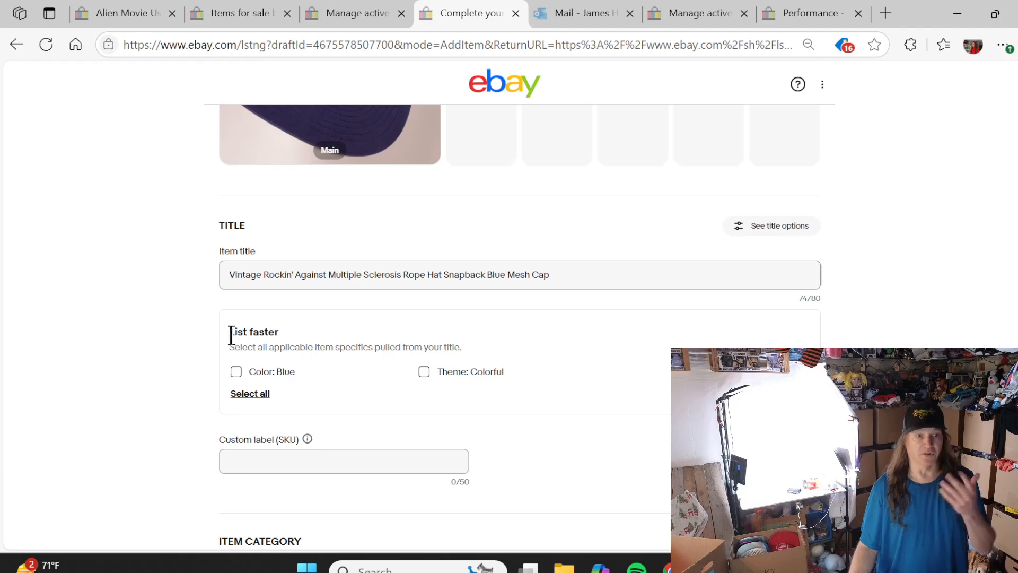
# Apply the suggested item specific Color: Blue to the rope hat listing and save the draft for later
pyautogui.click(236, 372)
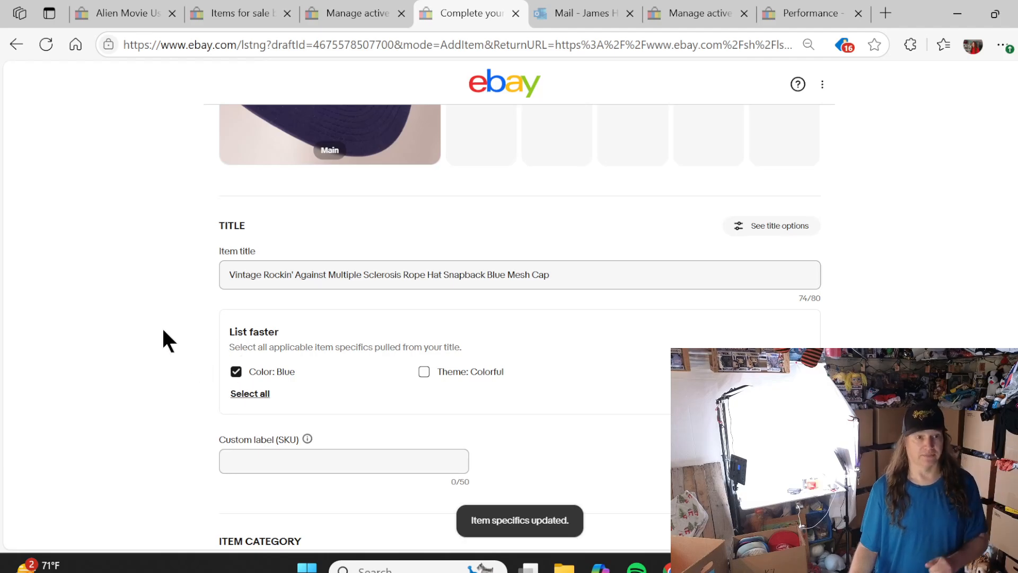
pyautogui.press('End')
pyautogui.click(511, 322)
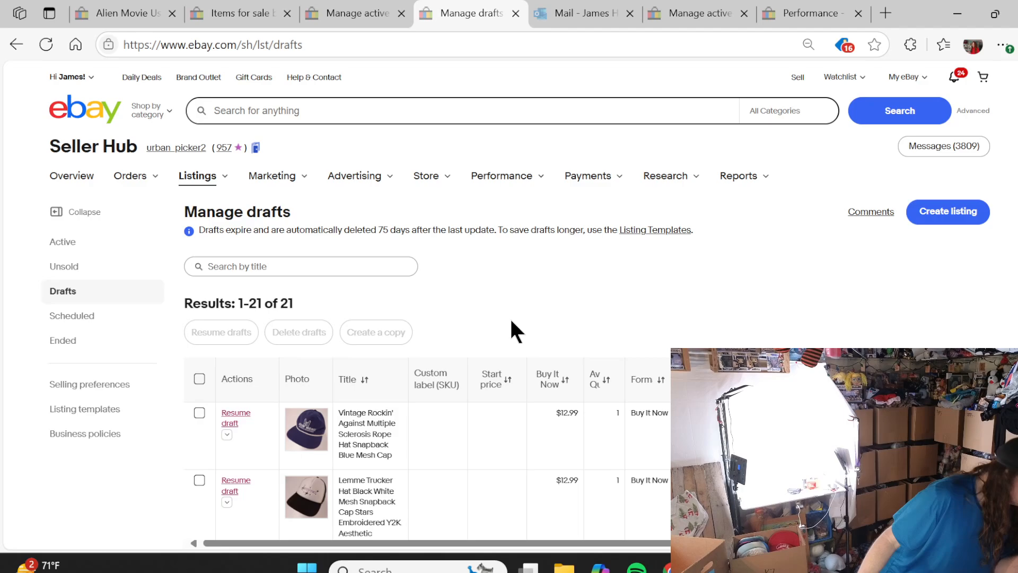
# Resume the next blank "Snapback Hat Ball Cap" draft and upload the orange Degonia Contracting hat photos DSC03666.JPG to DSC03670.JPG
pyautogui.scroll(-10, 286, 278)
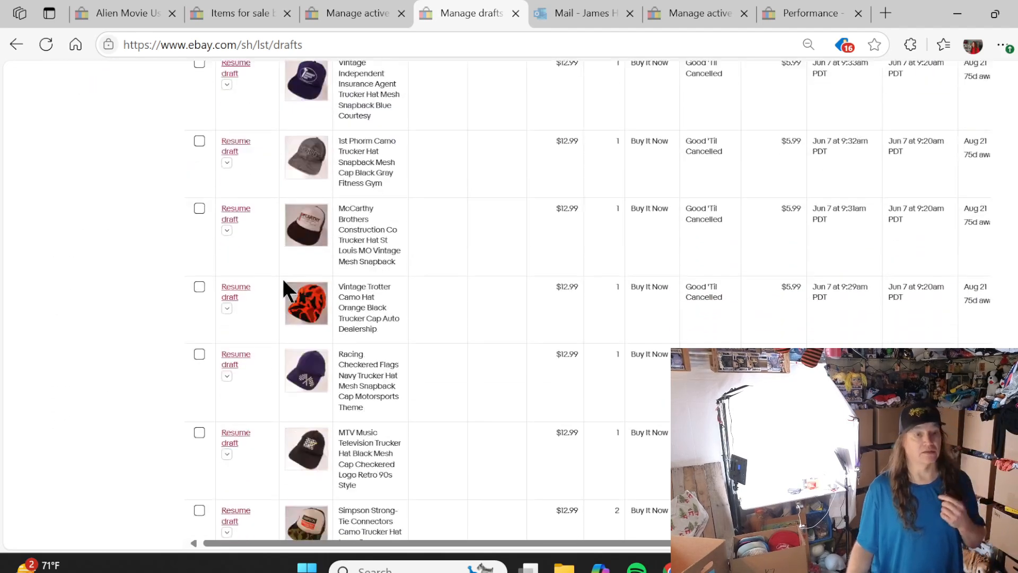
pyautogui.scroll(-10, 284, 286)
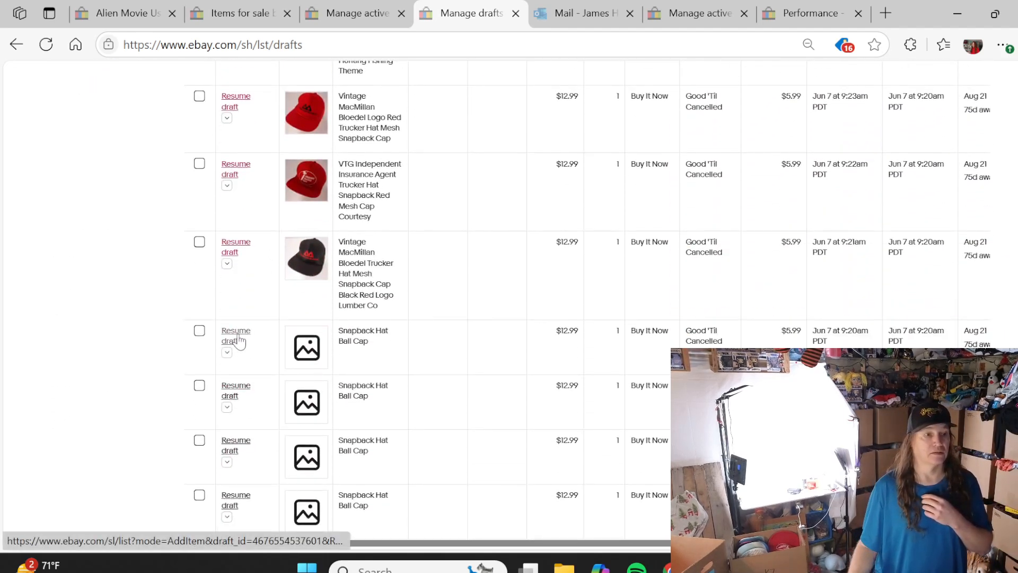
pyautogui.click(237, 337)
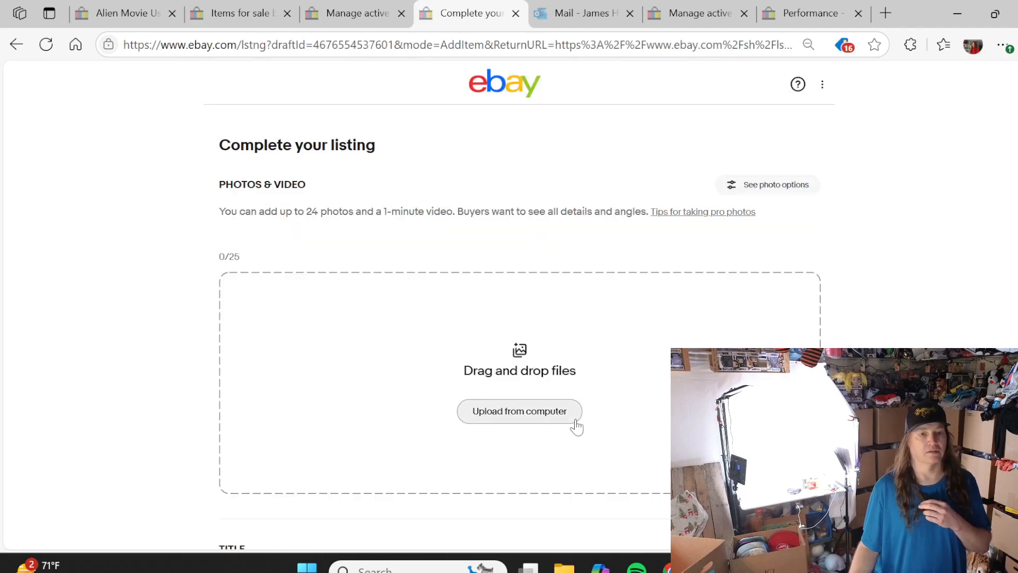
pyautogui.click(562, 417)
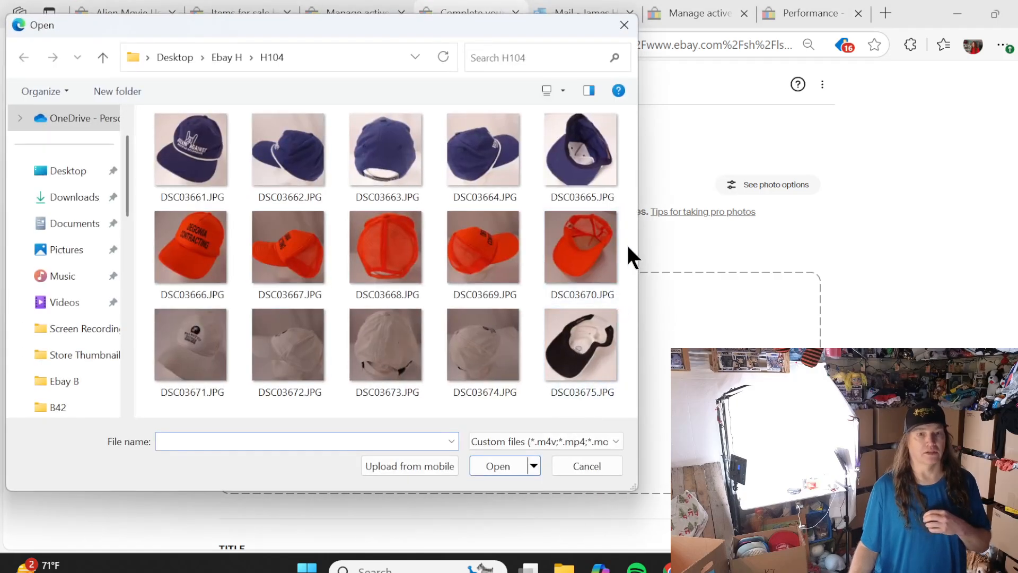
pyautogui.click(595, 246)
pyautogui.moveTo(519, 237); pyautogui.dragTo(196, 238)
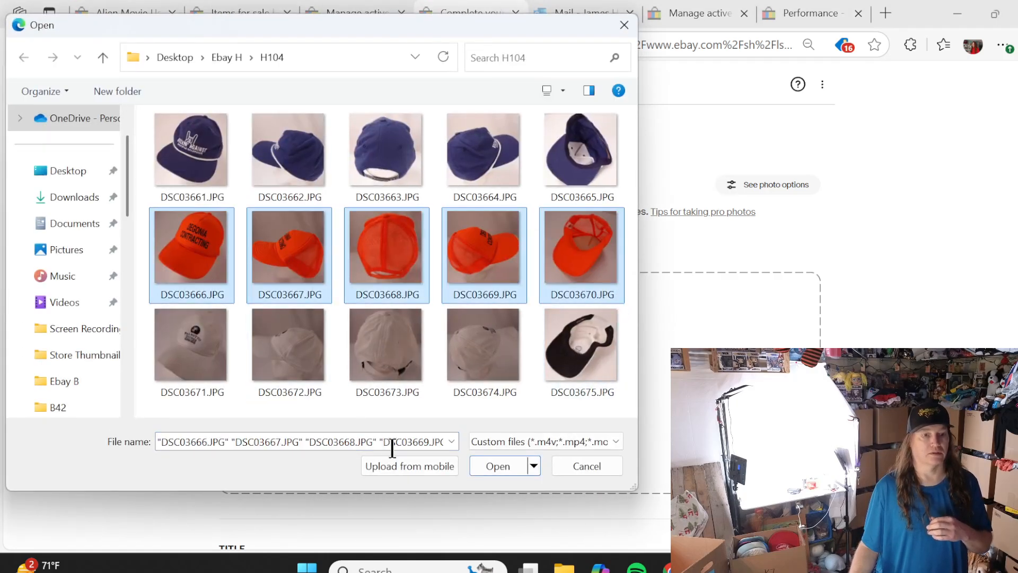
pyautogui.click(489, 466)
# Switch to ChatGPT and copy the seventh suggested title, "Degonia Contracting Hat High Visibility Trucker Cap Snapback Mesh Orange Safety"
pyautogui.moveTo(667, 566)
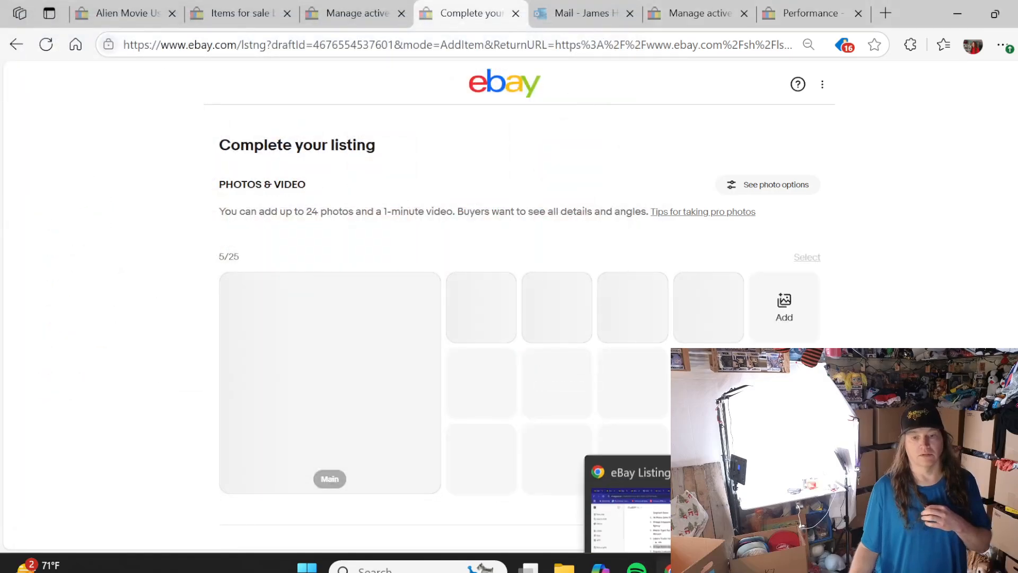
pyautogui.click(626, 503)
pyautogui.scroll(-2, 505, 390)
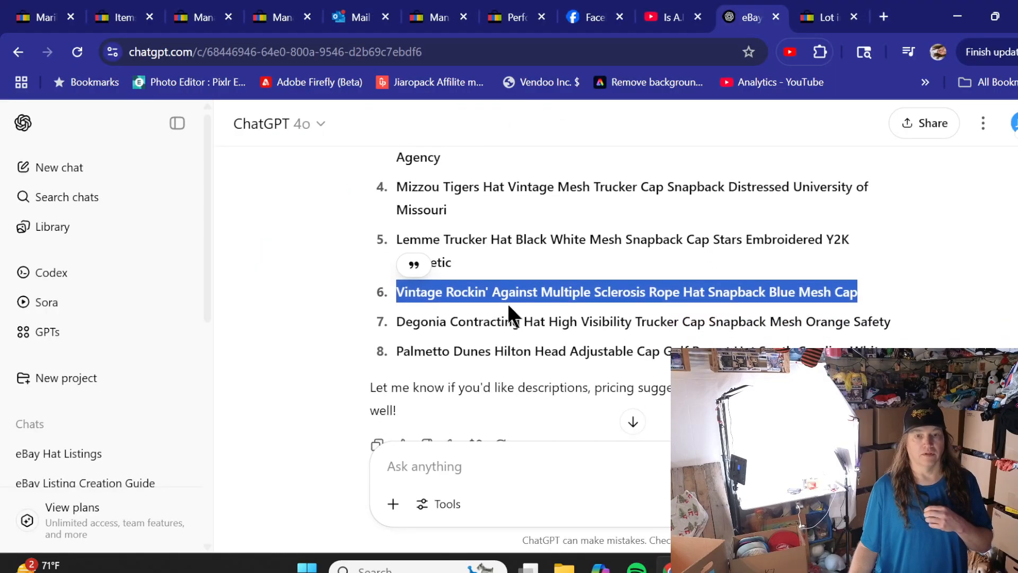
pyautogui.doubleClick(502, 322)
pyautogui.tripleClick(503, 321)
pyautogui.rightClick(501, 320)
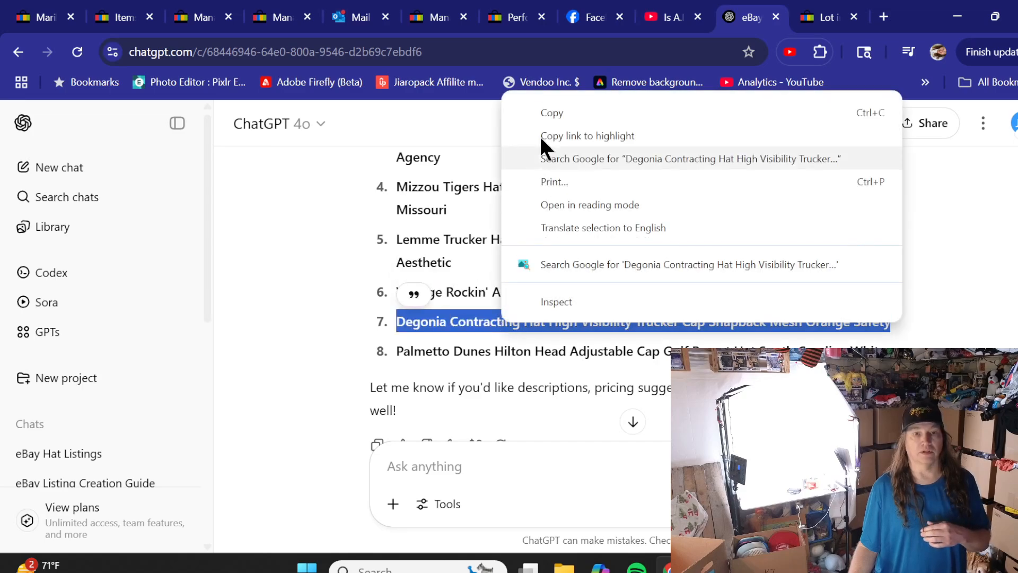
pyautogui.click(542, 113)
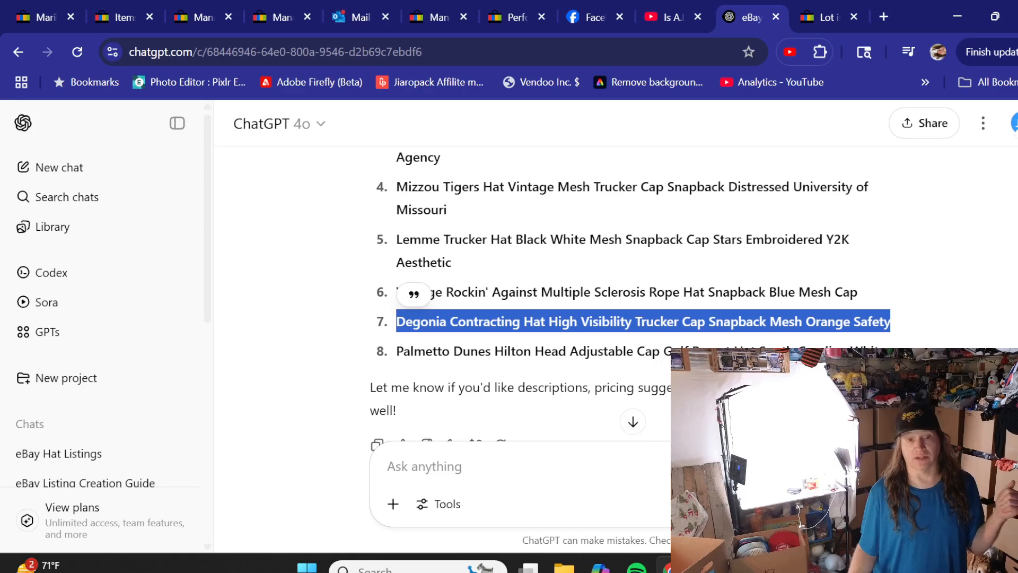
# Switch back to the eBay draft and replace its item title with the copied Degonia Contracting title
pyautogui.hotkey('alt', 'Tab')
pyautogui.scroll(-6, 247, 269)
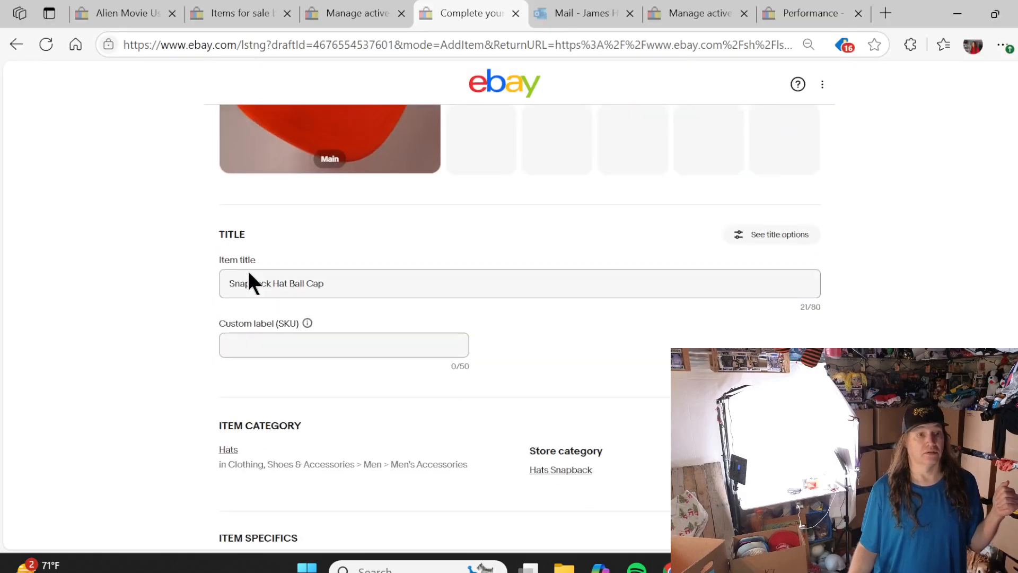
pyautogui.doubleClick(246, 273)
pyautogui.rightClick(245, 268)
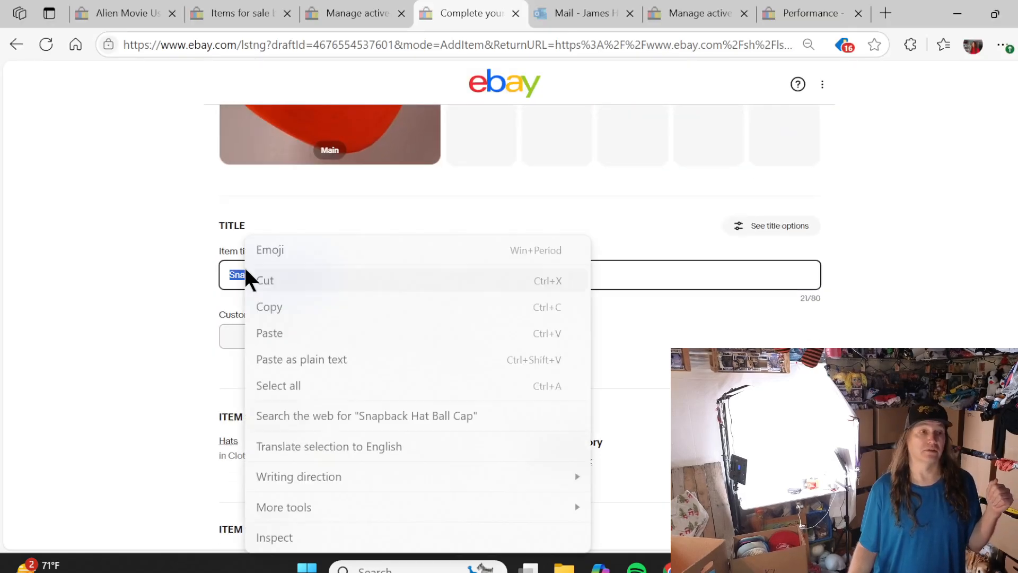
pyautogui.click(272, 332)
pyautogui.click(159, 241)
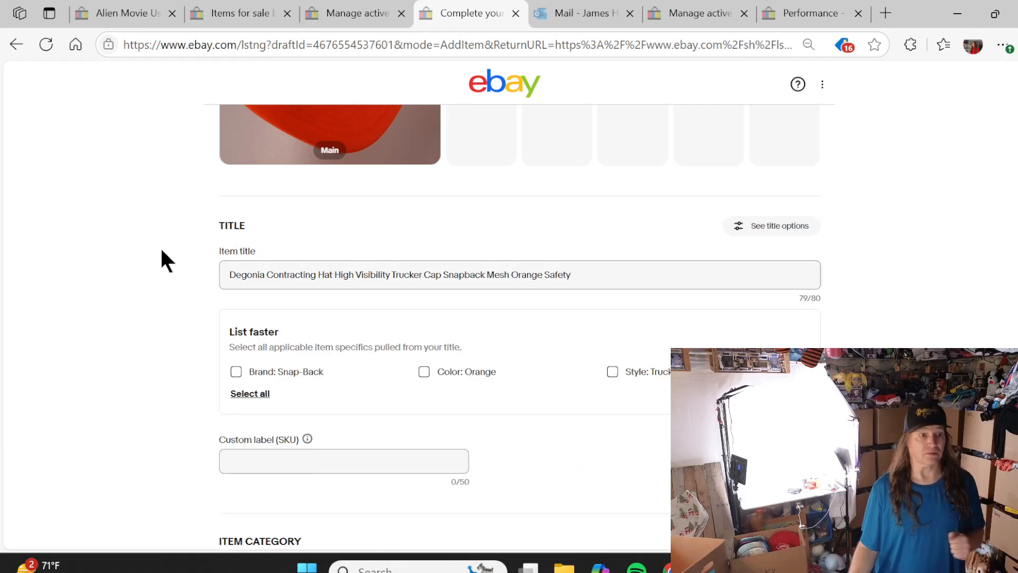
# Apply the suggested item specifics Color: Orange and Style: Trucker Hat to the Degonia hat listing, and save the draft for later
pyautogui.scroll(-3, 162, 251)
pyautogui.click(424, 208)
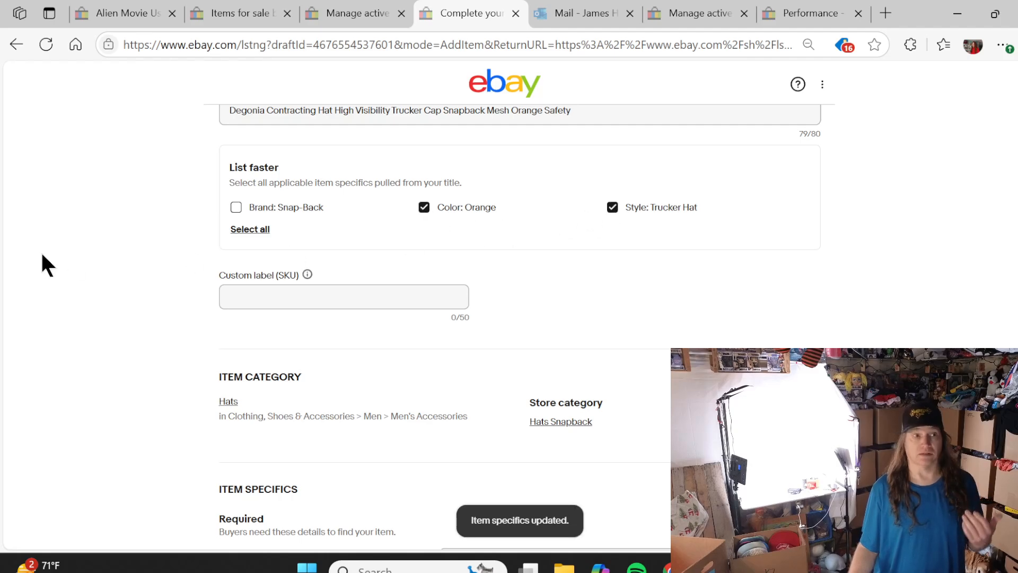
pyautogui.scroll(-15, 41, 260)
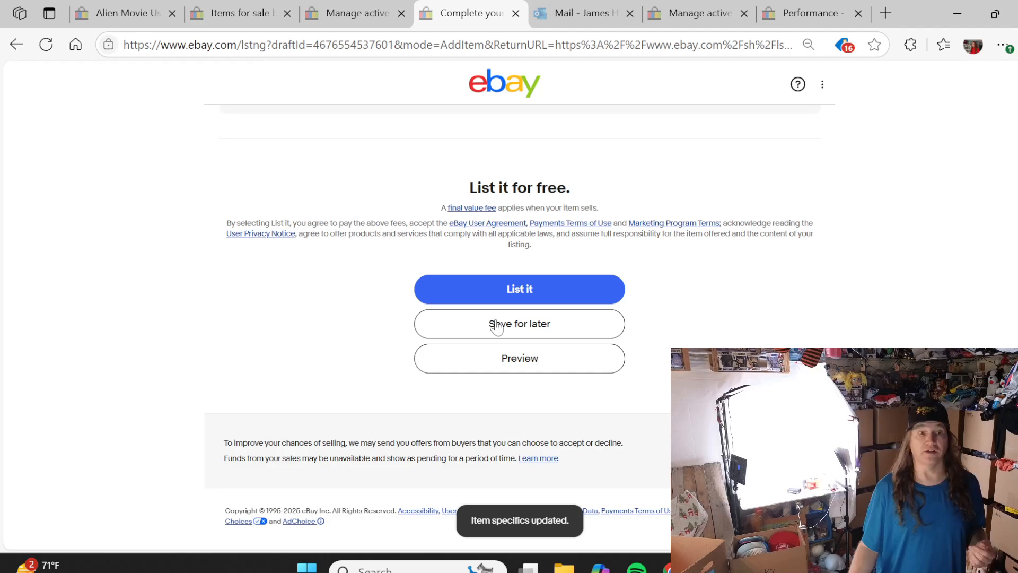
pyautogui.click(495, 323)
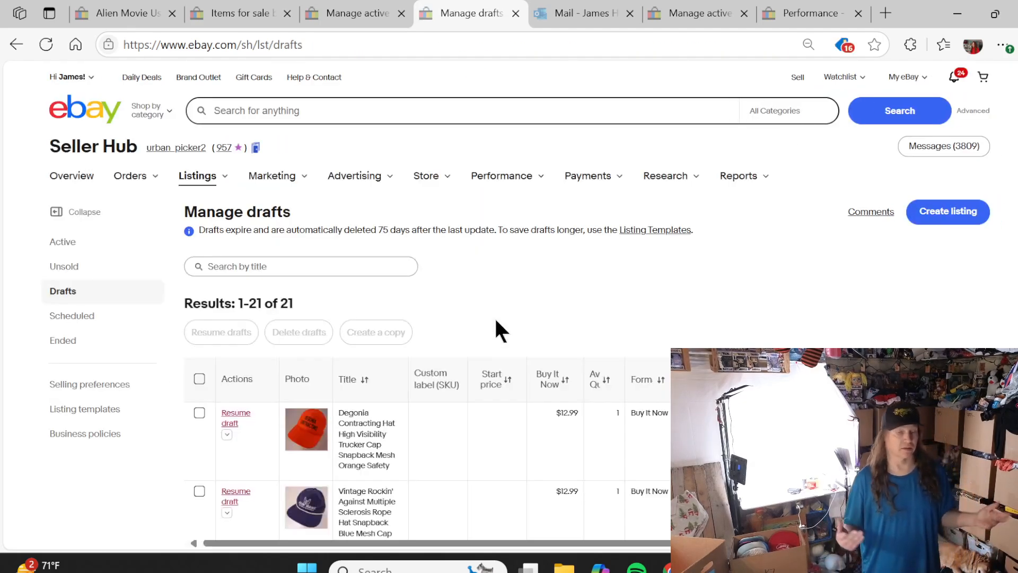
# Select the five blank "Snapback Hat Ball Cap" drafts without photos and delete them
pyautogui.scroll(-12, 430, 265)
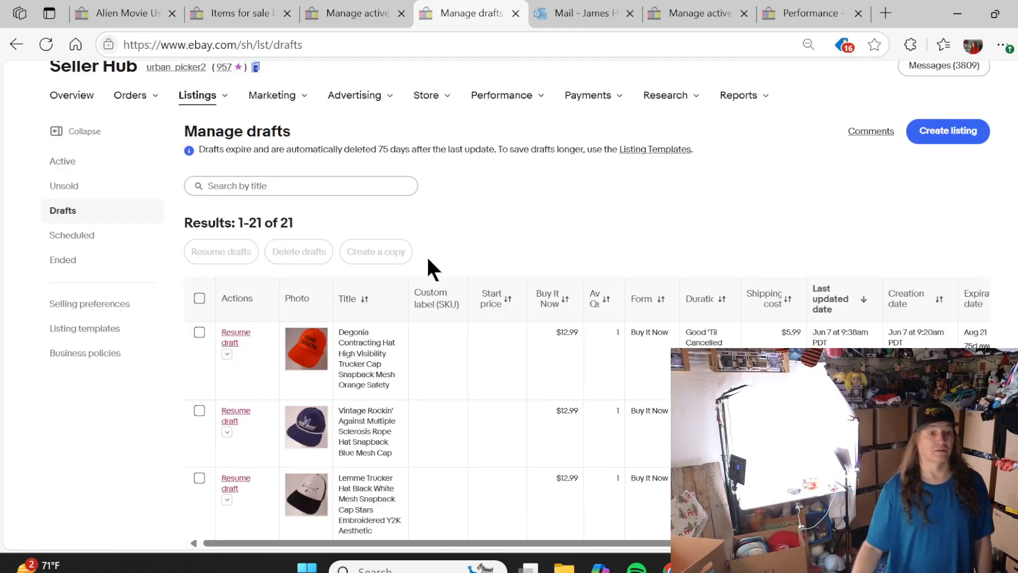
pyautogui.scroll(-5, 422, 265)
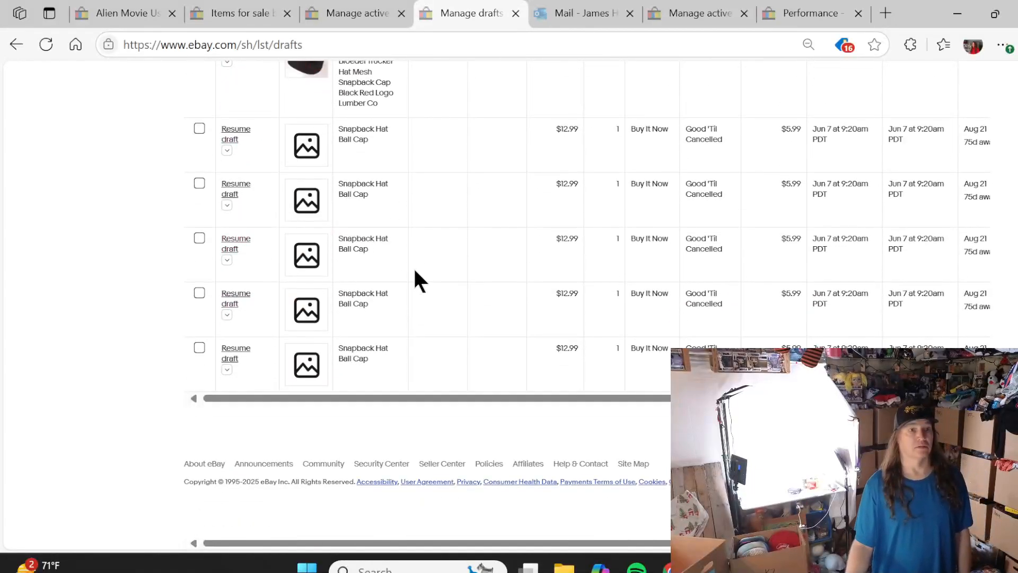
pyautogui.scroll(2, 412, 267)
pyautogui.click(199, 211)
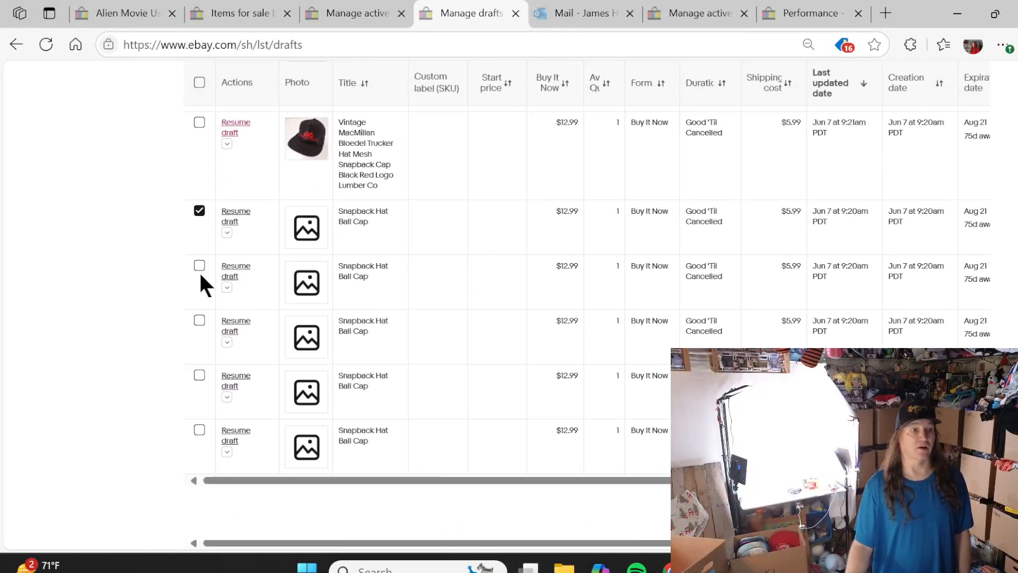
pyautogui.click(199, 321)
pyautogui.scroll(15, 150, 317)
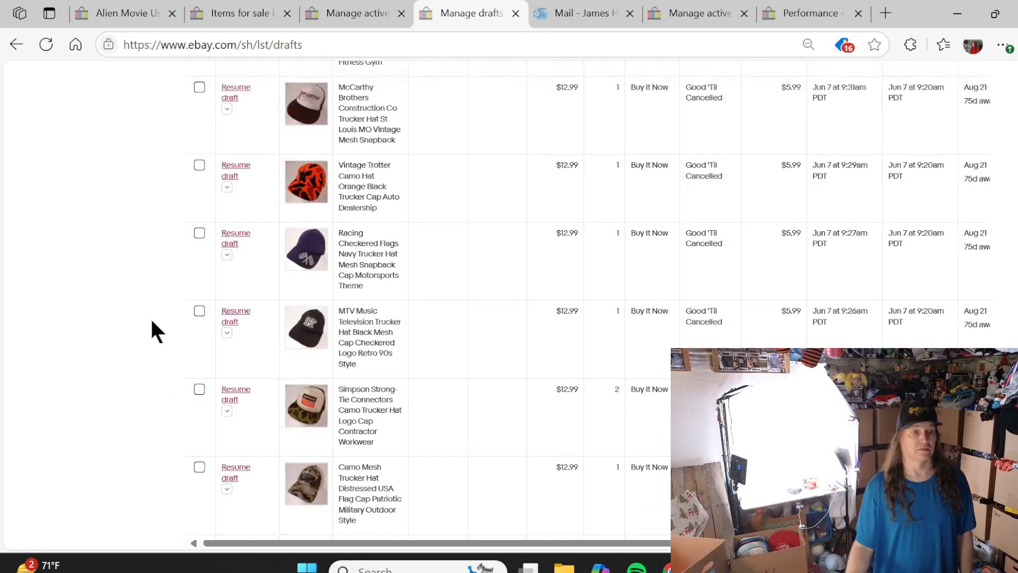
pyautogui.click(307, 332)
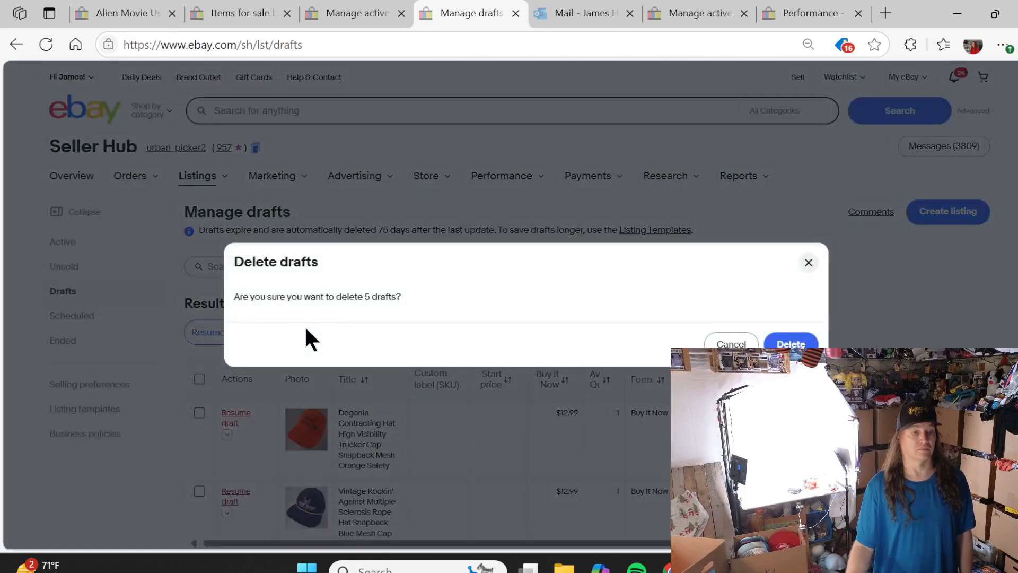
pyautogui.click(782, 342)
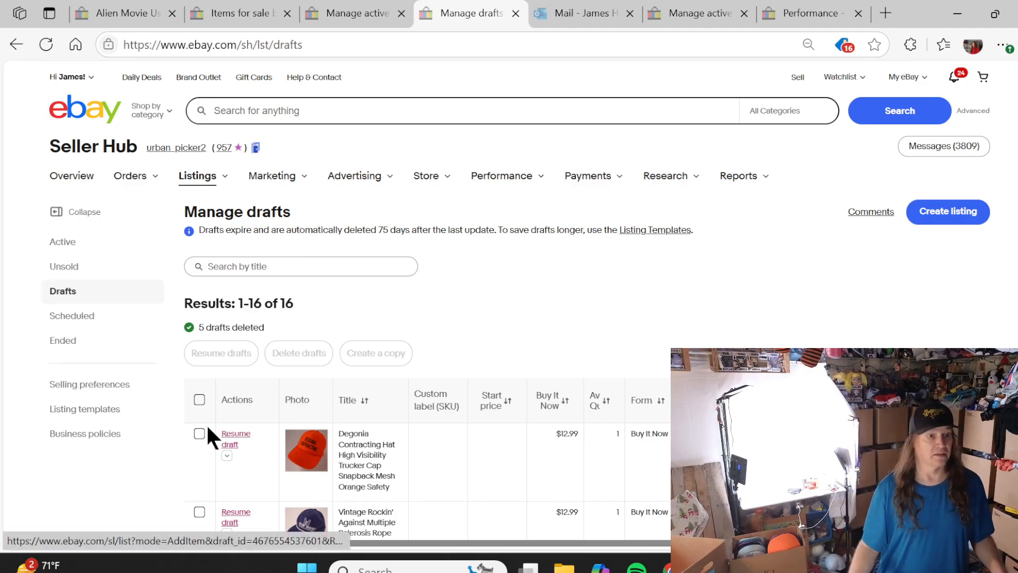
# Select all remaining hat drafts, review their photos and titles, and resume them together for bulk editing
pyautogui.click(198, 399)
pyautogui.scroll(-20, 198, 397)
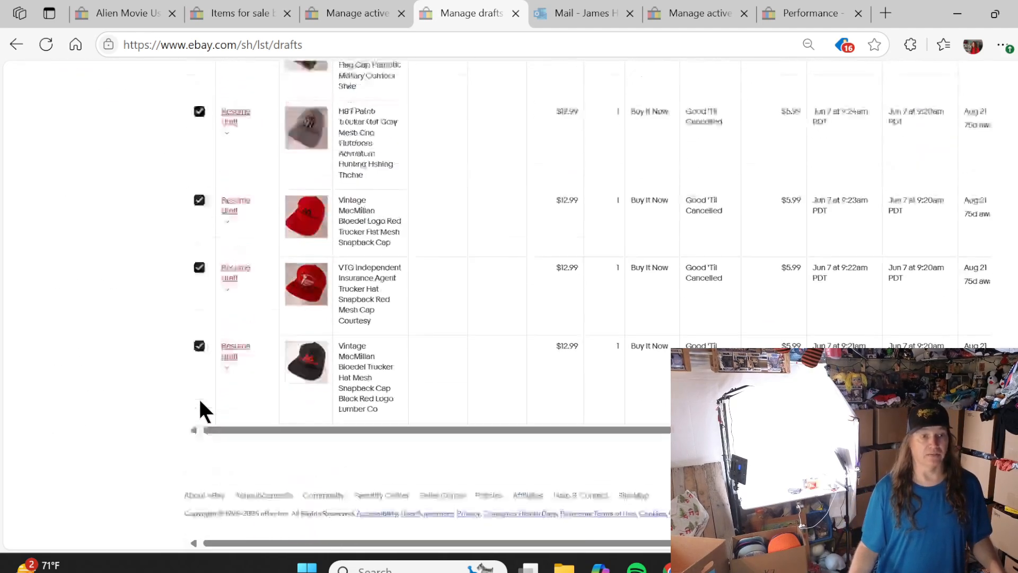
pyautogui.scroll(20, 200, 401)
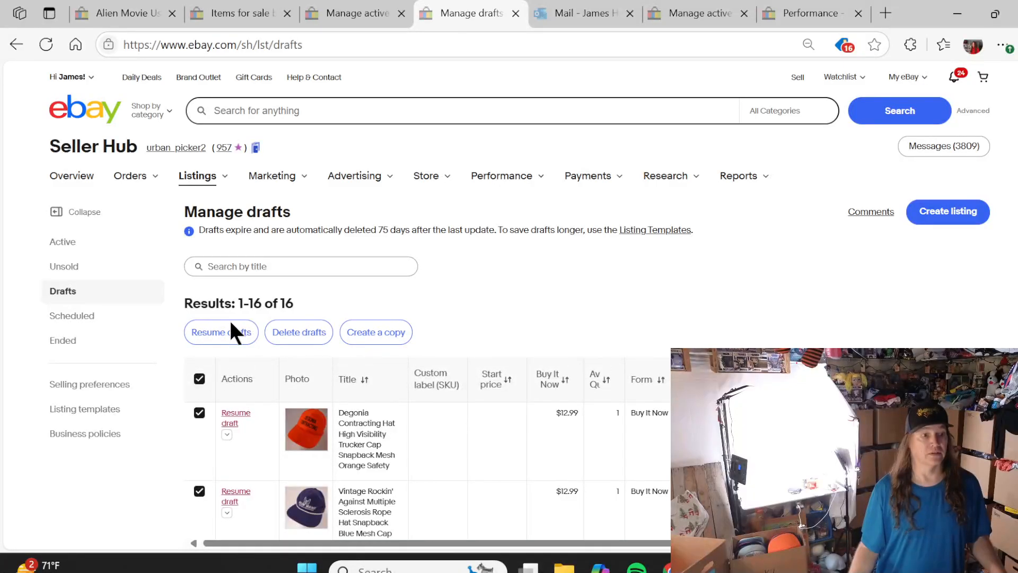
pyautogui.scroll(-5, 226, 334)
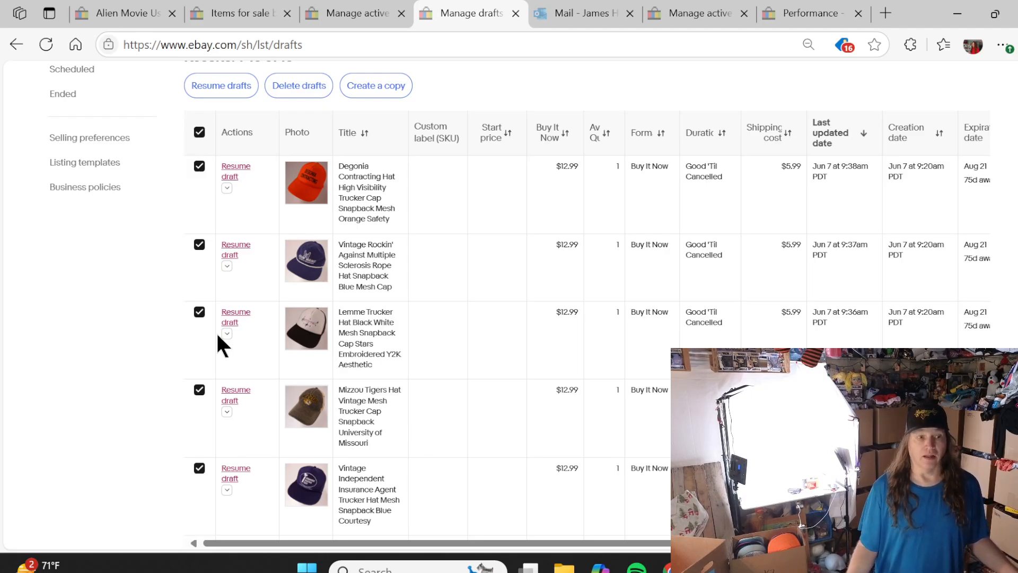
pyautogui.scroll(-8, 218, 335)
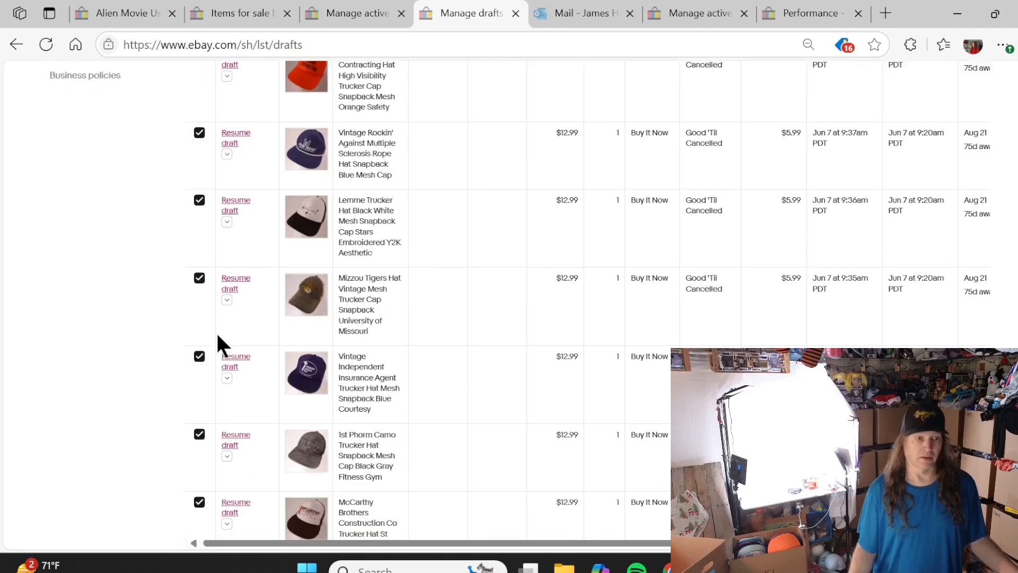
pyautogui.scroll(-2, 218, 336)
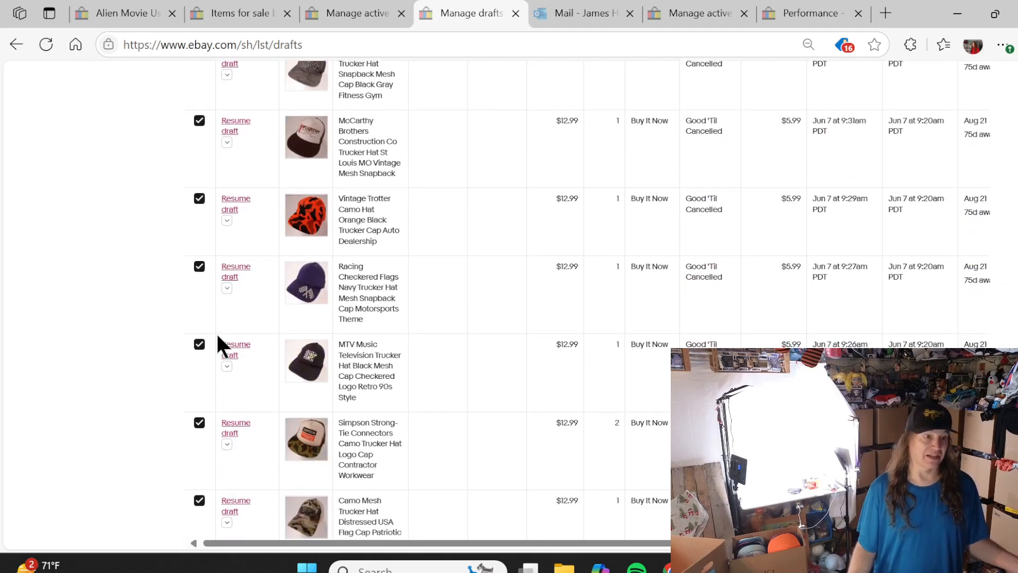
pyautogui.scroll(-3, 217, 336)
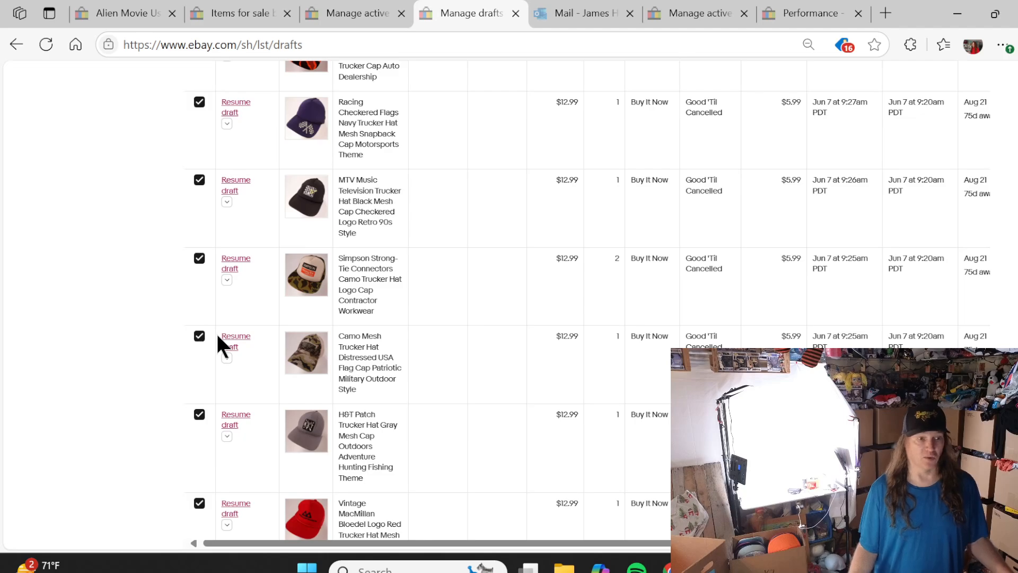
pyautogui.scroll(-3, 218, 336)
pyautogui.scroll(15, 218, 337)
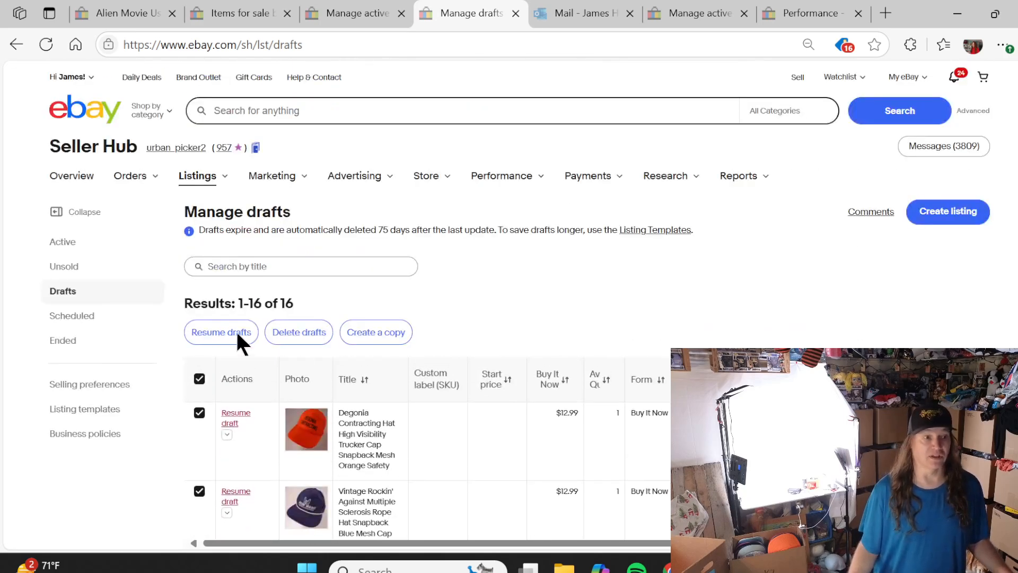
pyautogui.click(234, 333)
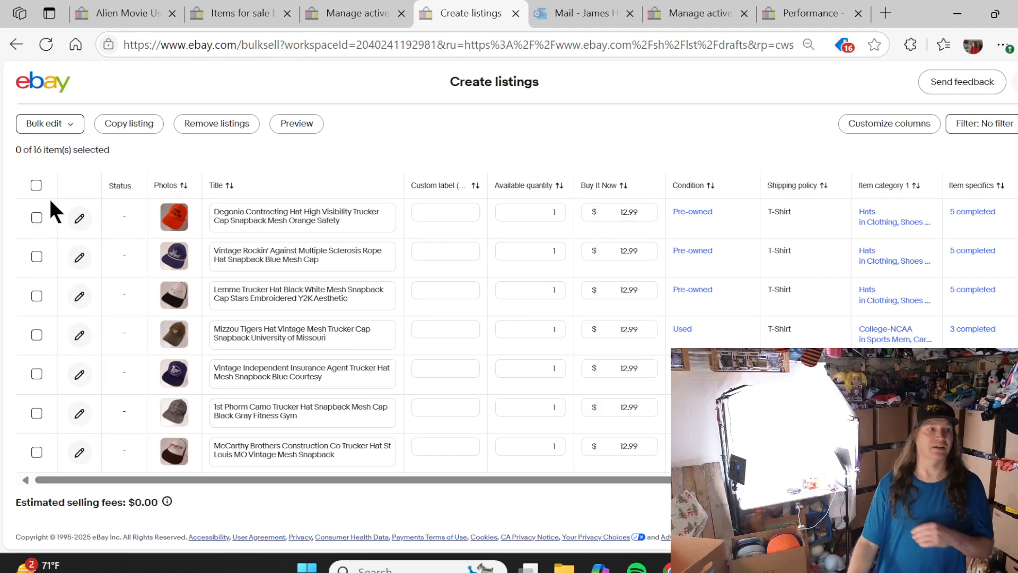
# Set the custom label (SKU) of all hat listings to K7 in bulk, and publish the listings
pyautogui.click(36, 185)
pyautogui.click(79, 118)
pyautogui.scroll(-3, 69, 223)
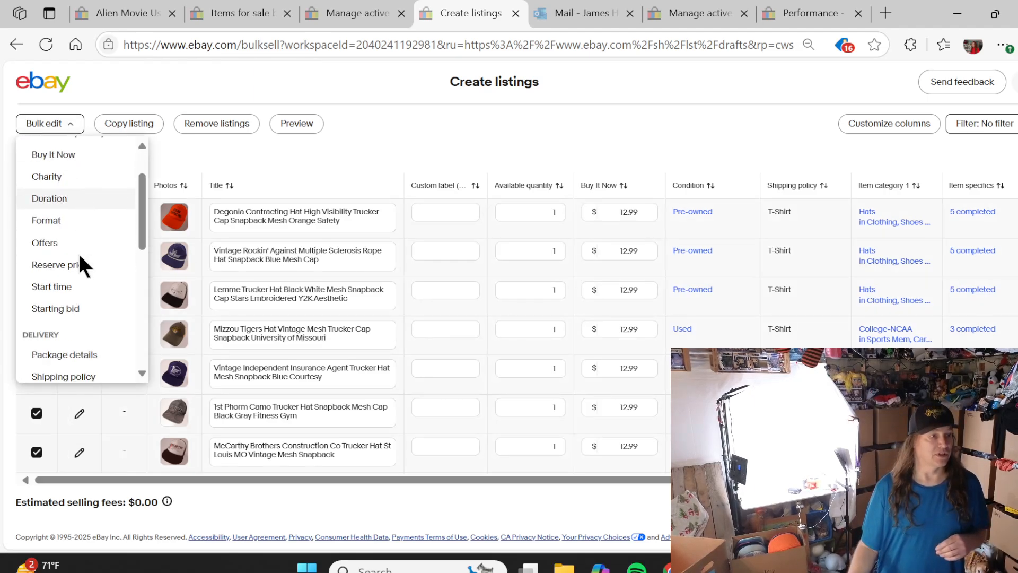
pyautogui.click(76, 359)
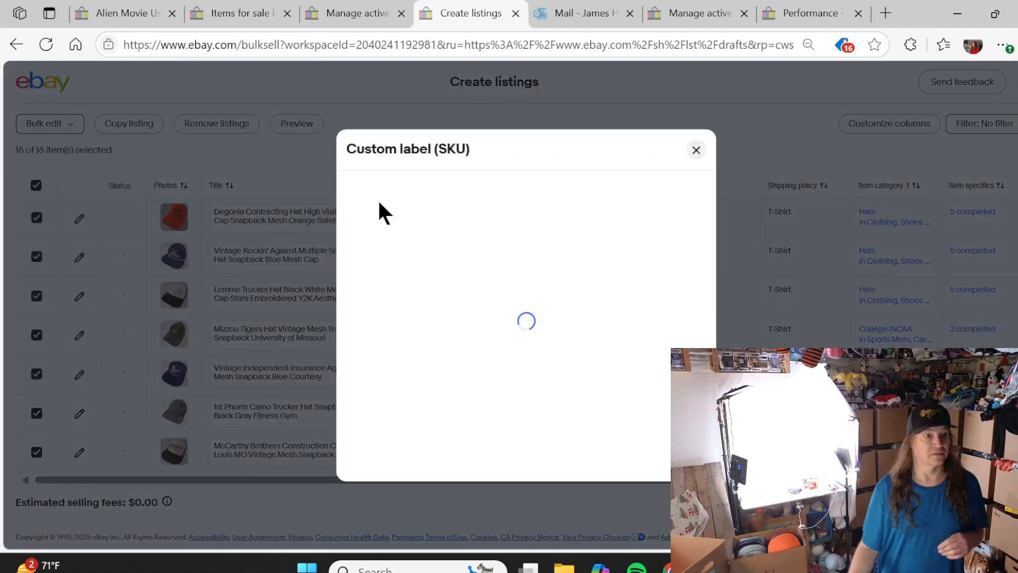
pyautogui.click(352, 209)
pyautogui.click(419, 241)
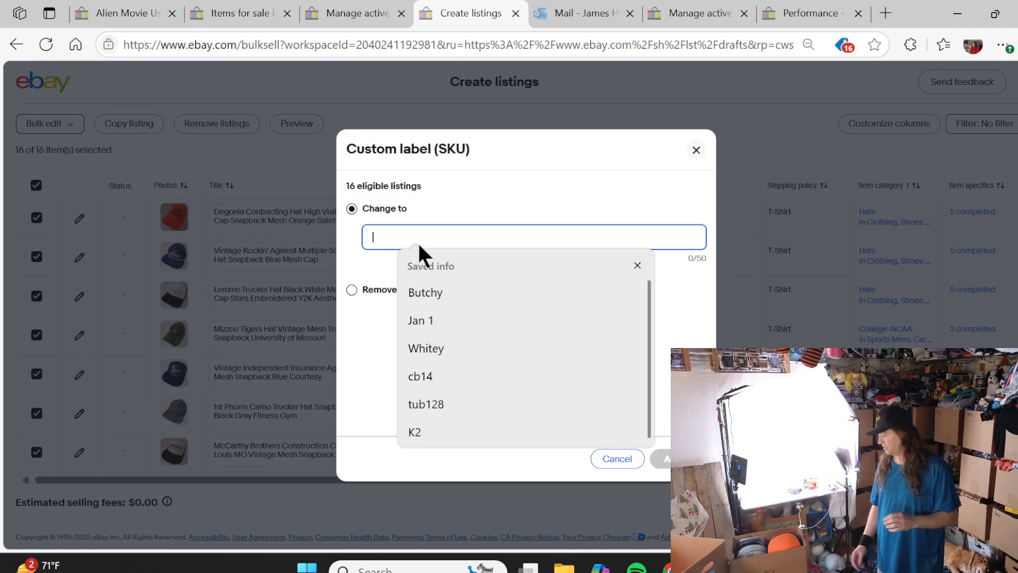
pyautogui.write('K7')
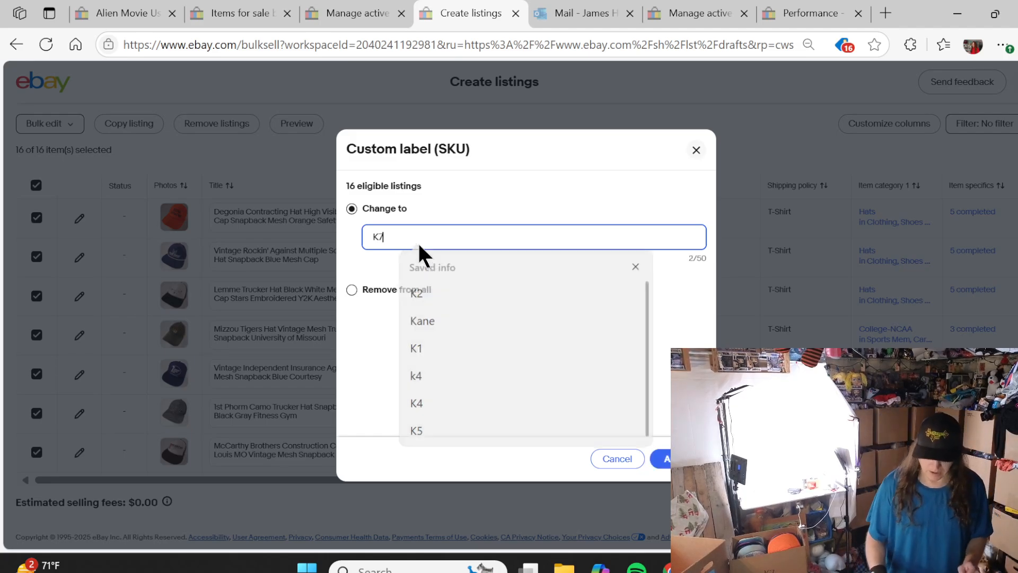
pyautogui.click(658, 458)
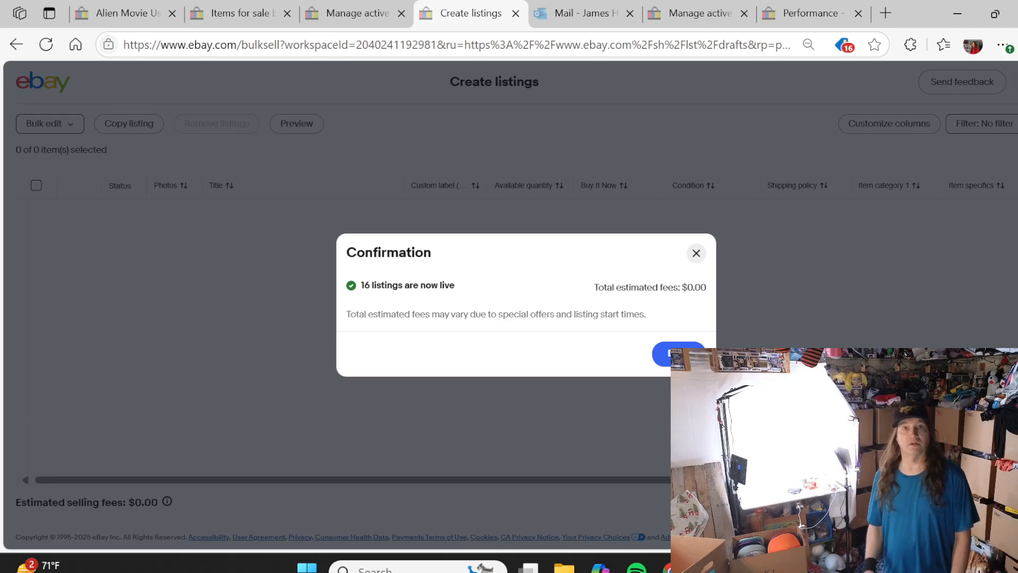
pyautogui.click(664, 354)
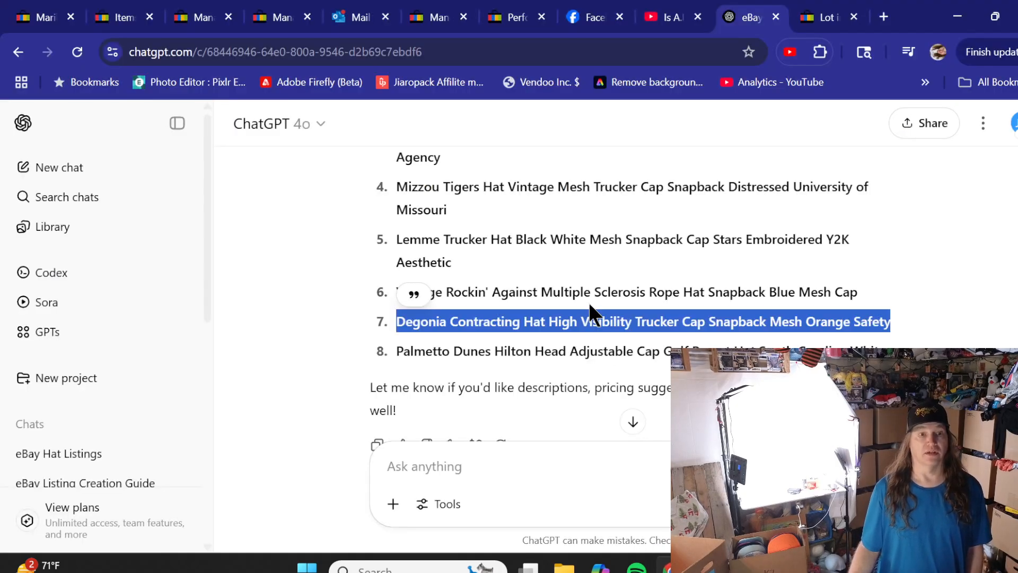
# Switch to ChatGPT and review the generated titles and uploaded hat photos in the current and previous eBay hat chats
pyautogui.scroll(-2, 589, 313)
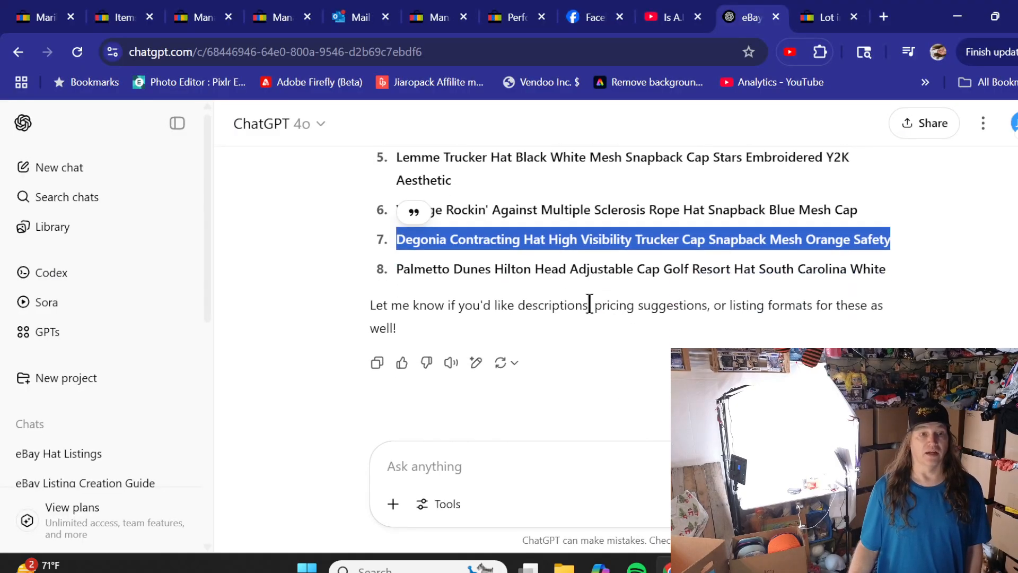
pyautogui.scroll(3, 289, 316)
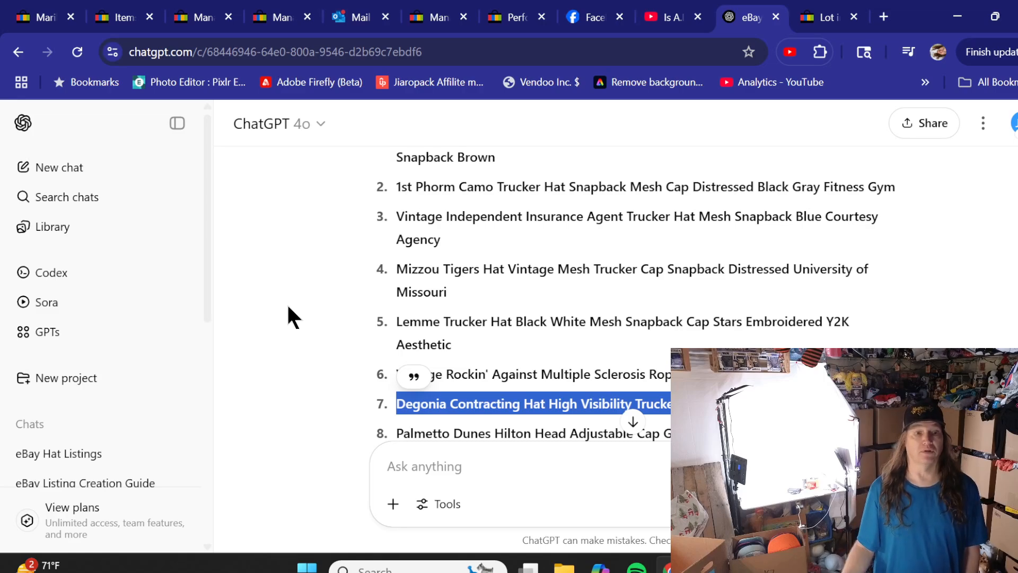
pyautogui.scroll(7, 288, 303)
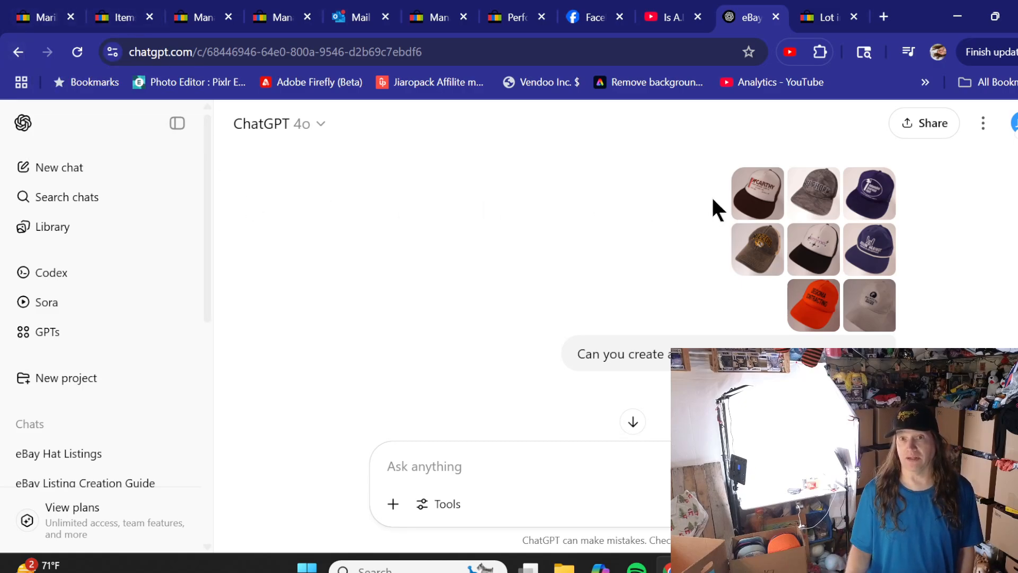
pyautogui.click(19, 52)
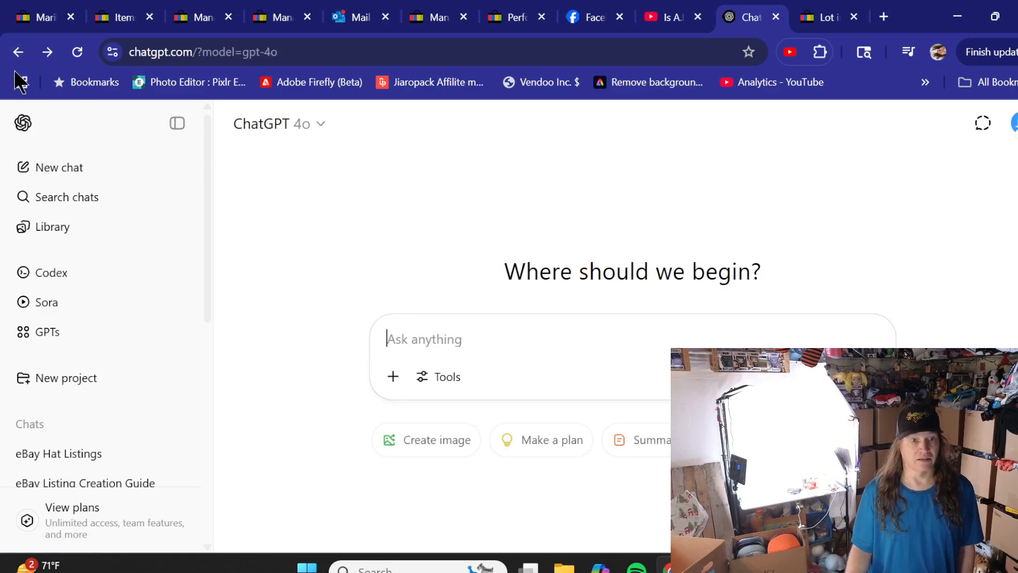
pyautogui.click(18, 52)
pyautogui.scroll(-5, 386, 229)
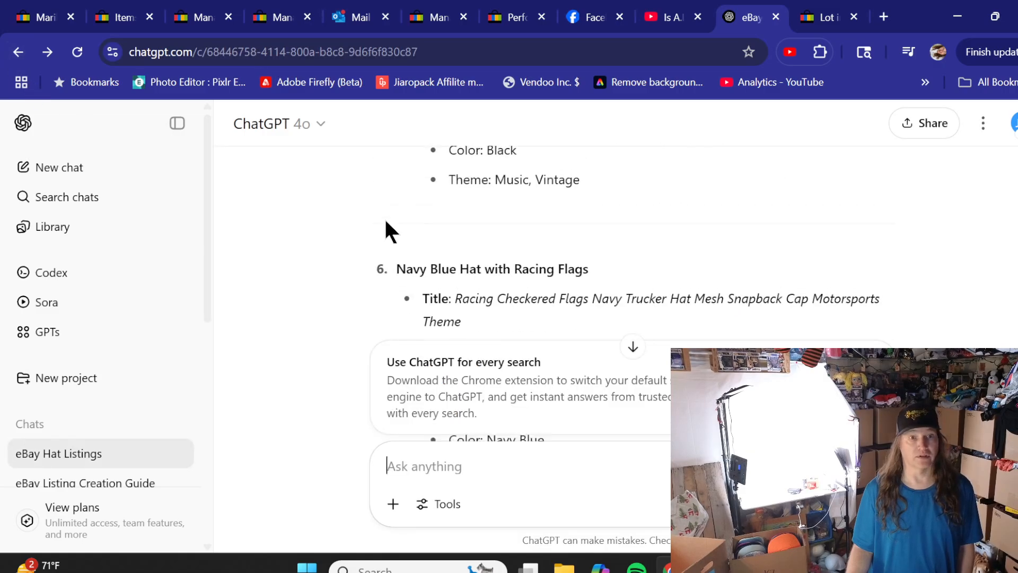
pyautogui.scroll(15, 384, 229)
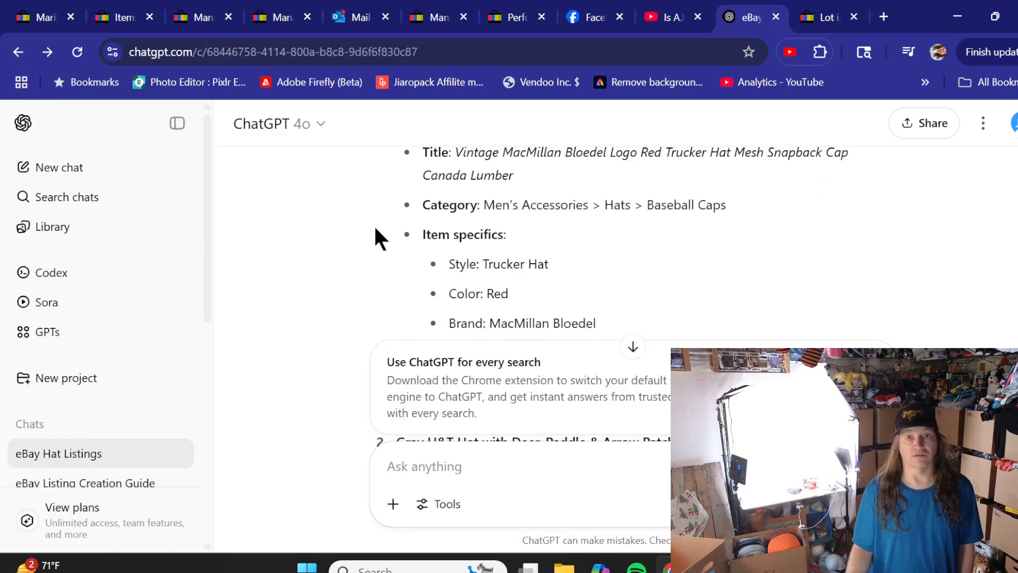
pyautogui.scroll(5, 375, 228)
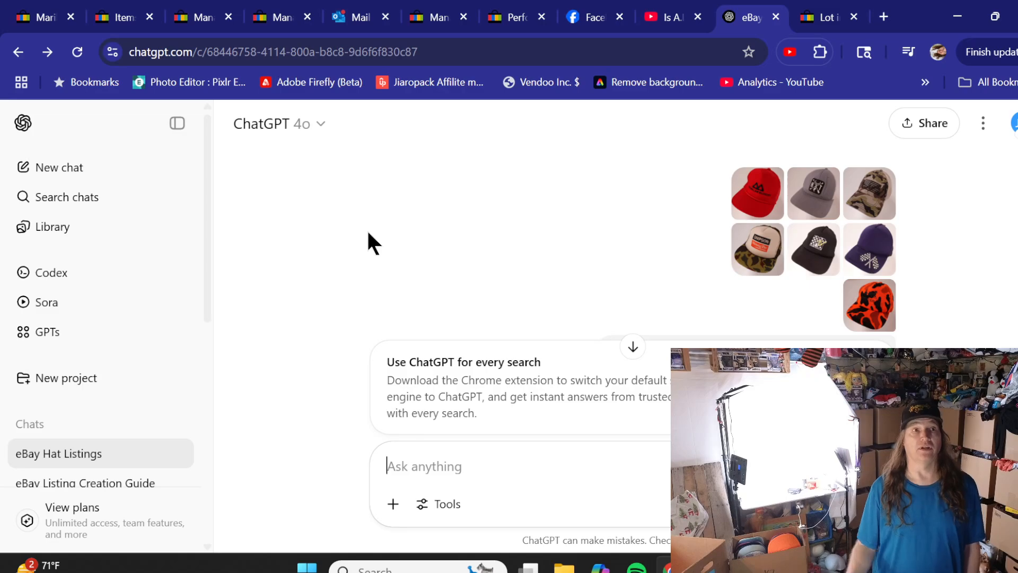
# Browse the completed and sold listings of the Redoption Agency store on eBay
pyautogui.click(133, 15)
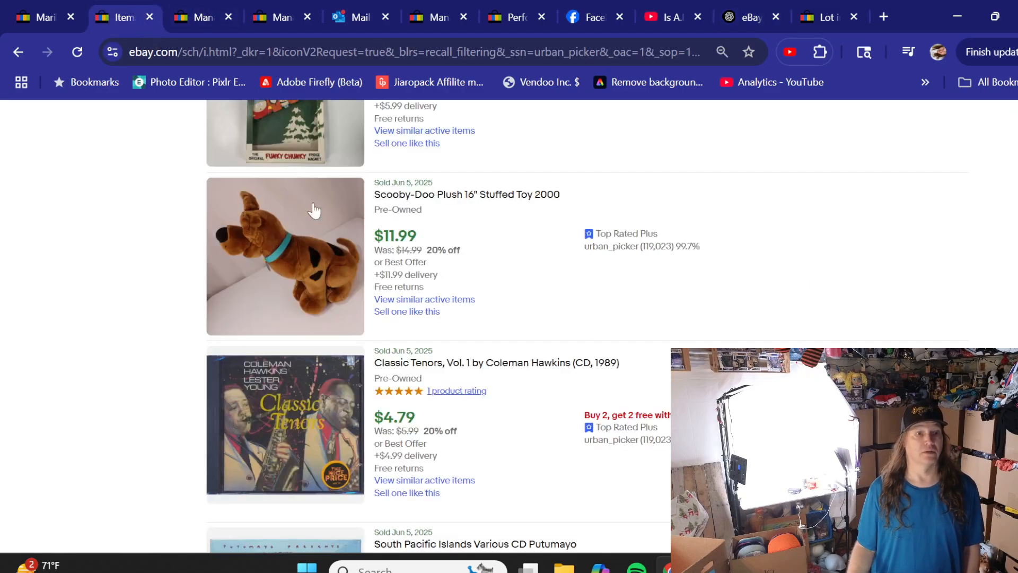
pyautogui.scroll(-12, 342, 232)
pyautogui.scroll(1, 340, 228)
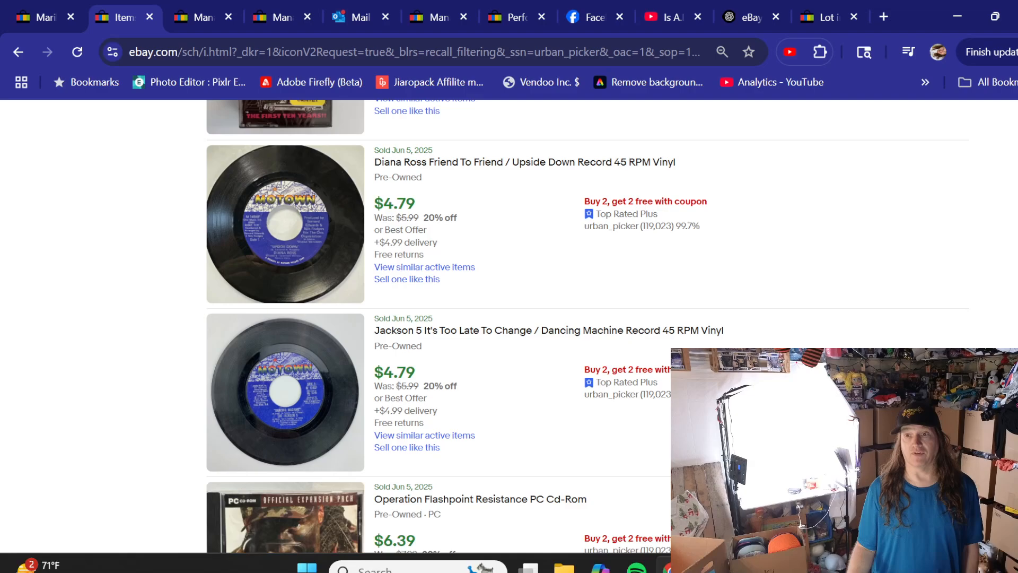
pyautogui.scroll(3, 339, 228)
pyautogui.scroll(10, 455, 299)
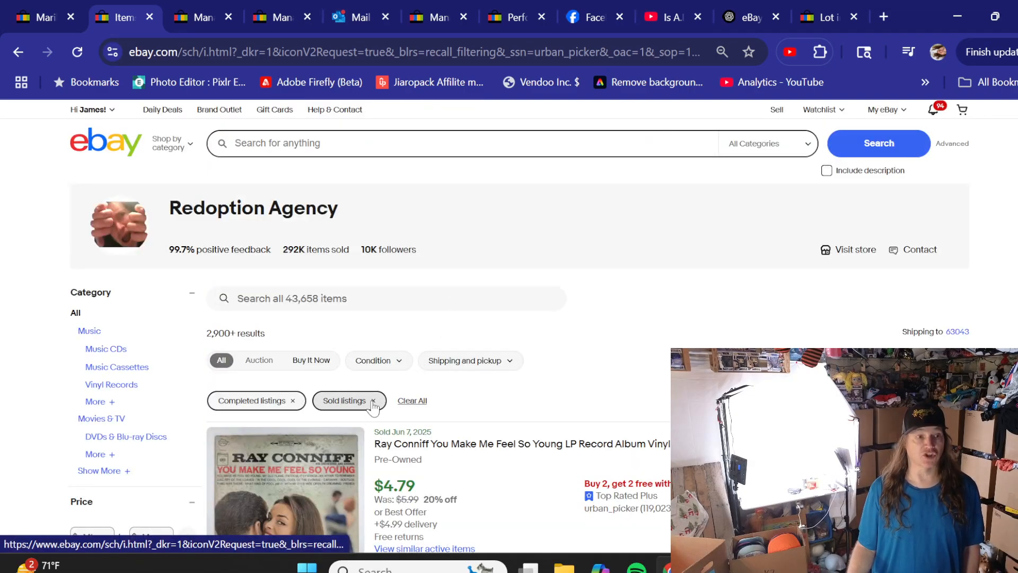
# Switch to the Redoption Agency 2 store, remove the Sold listings and Completed listings filters, and browse its newly listed items
pyautogui.click(709, 565)
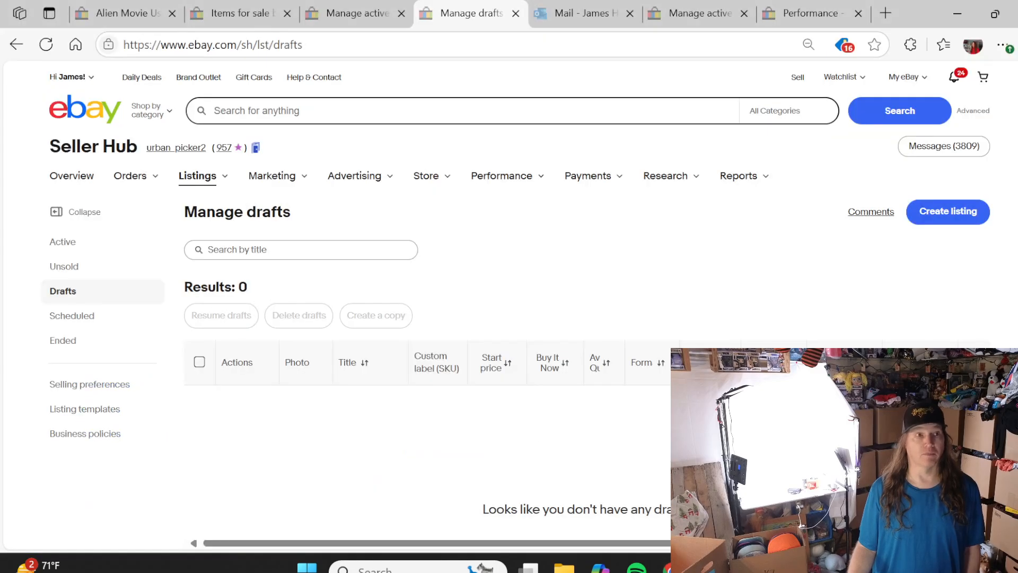
pyautogui.click(253, 11)
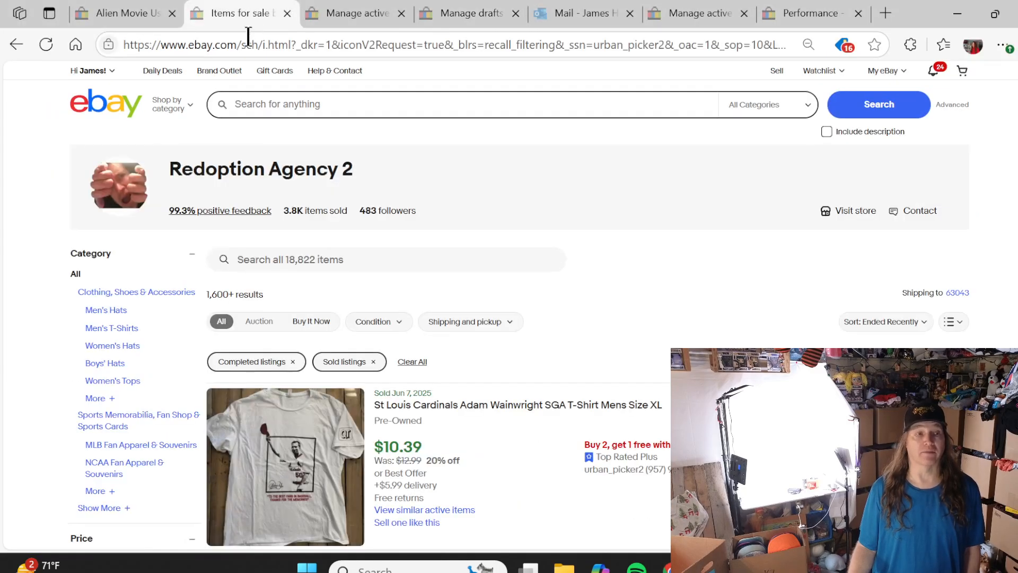
pyautogui.click(374, 362)
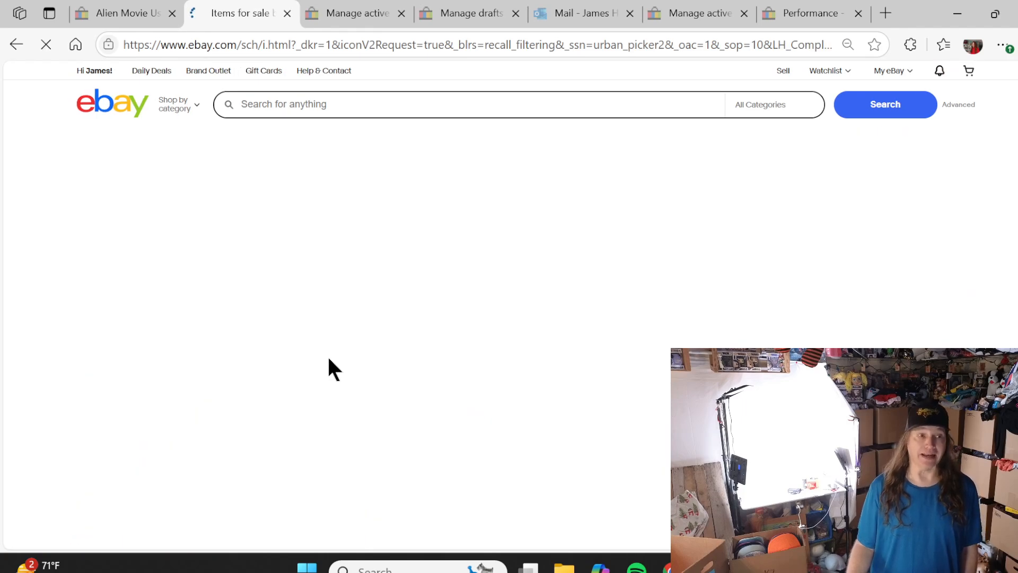
pyautogui.click(292, 361)
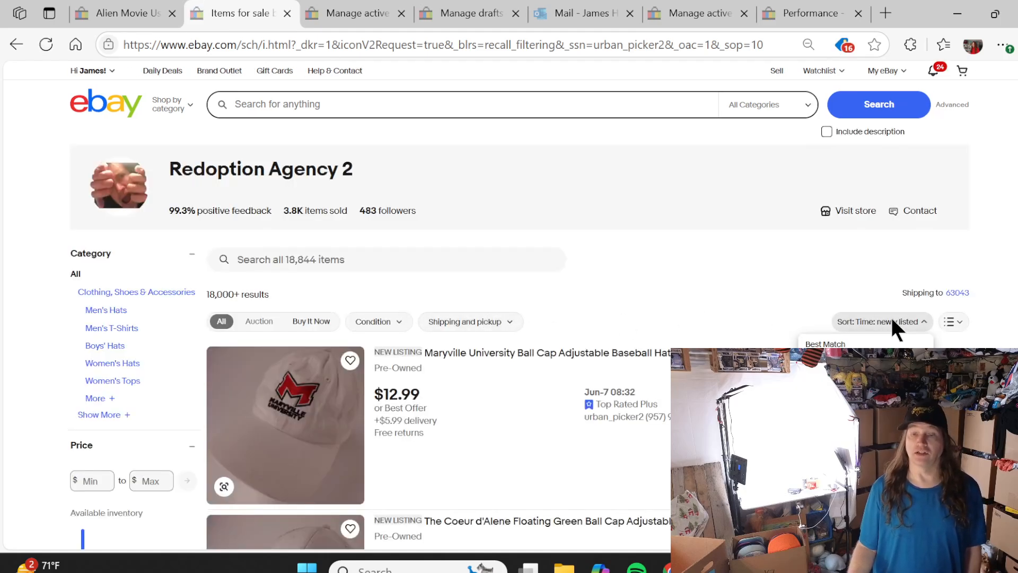
pyautogui.scroll(-5, 737, 278)
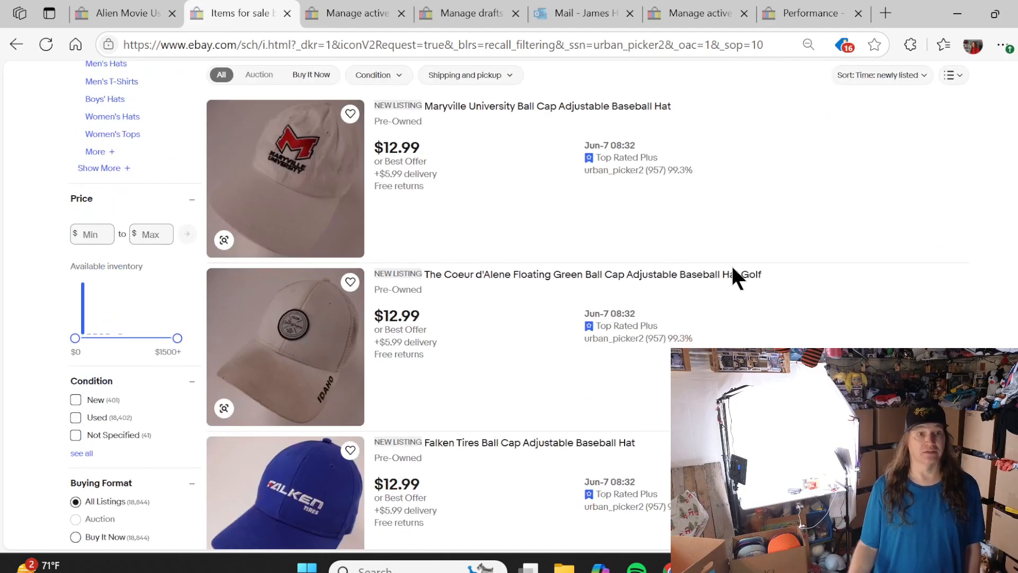
pyautogui.scroll(-7, 733, 269)
pyautogui.scroll(-9, 733, 268)
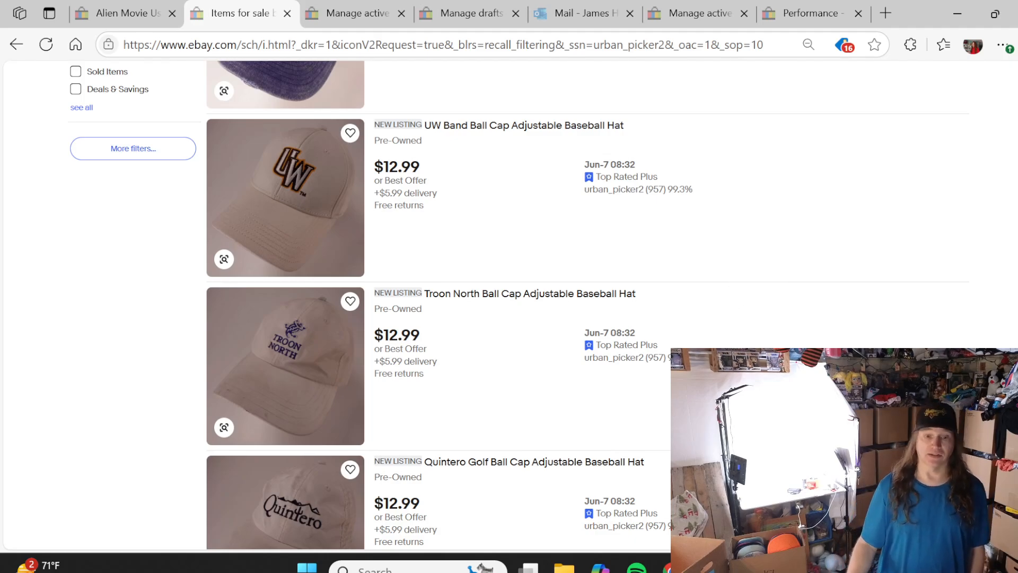
pyautogui.click(669, 567)
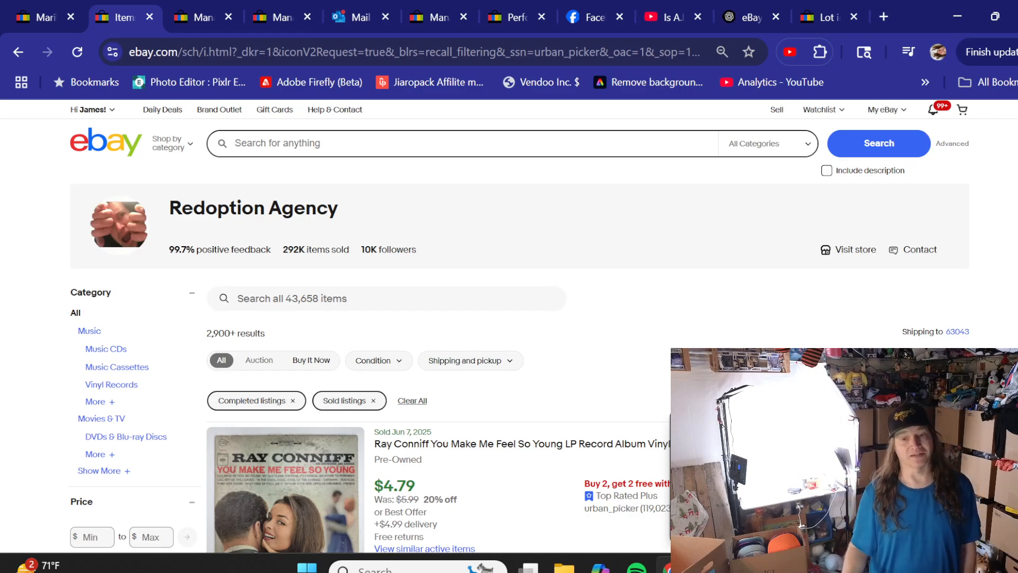
pyautogui.hotkey('alt', 'Tab')
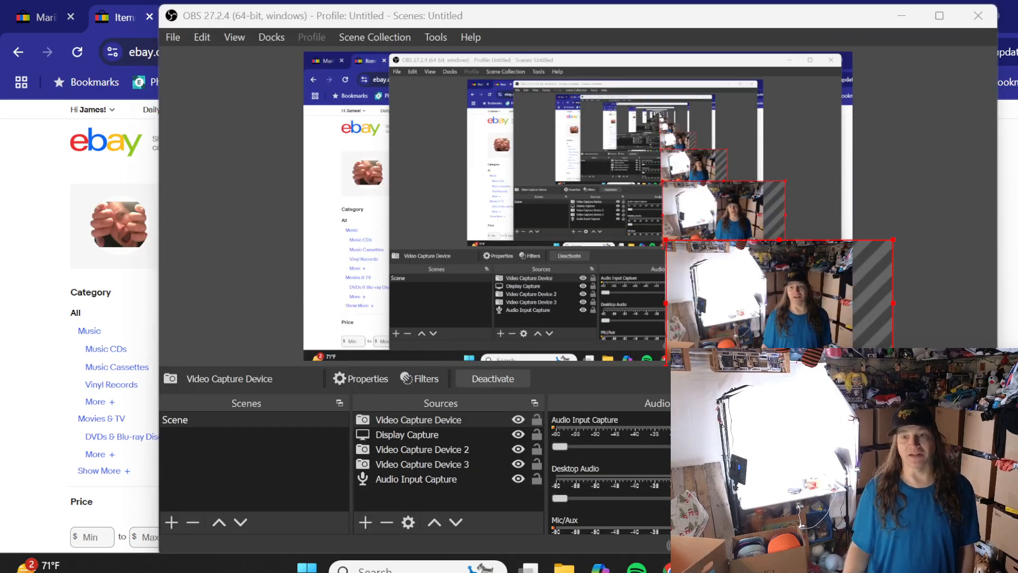